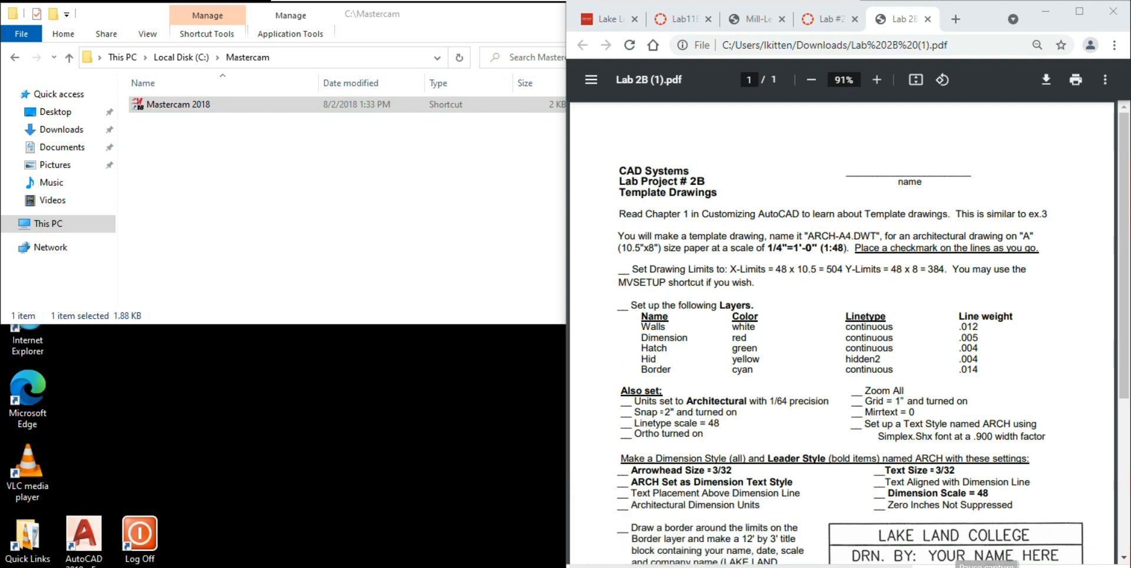
- Set the STARTUP system variable to 3 in the blank Drawing1, then return to the lab instructions
{"action": "key", "text": "alt+Tab"}
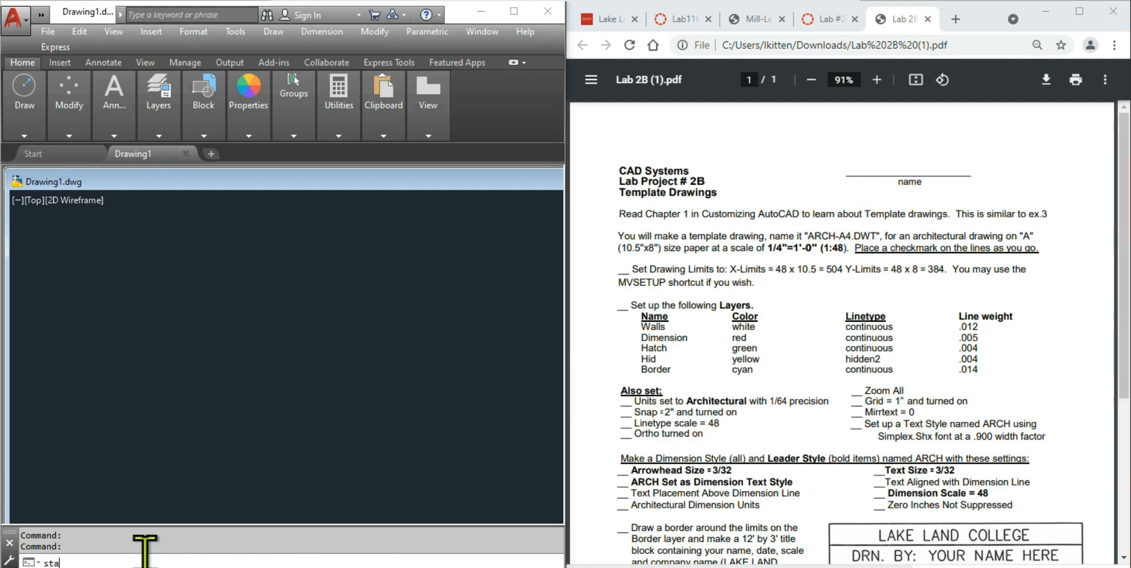
{"action": "type", "text": "u"}
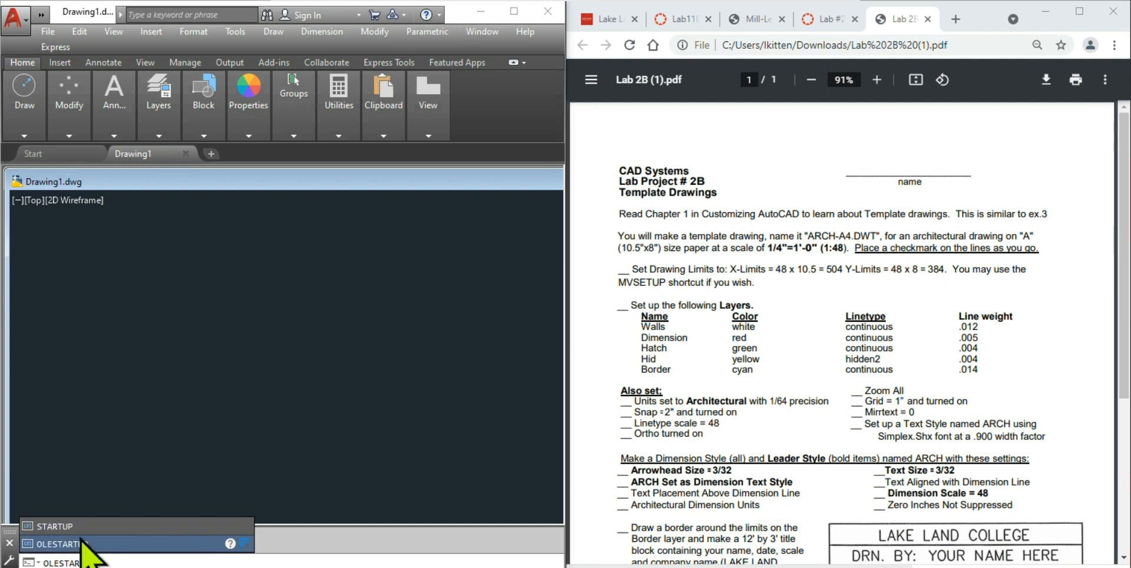
{"action": "left_click", "coordinate": [65, 525]}
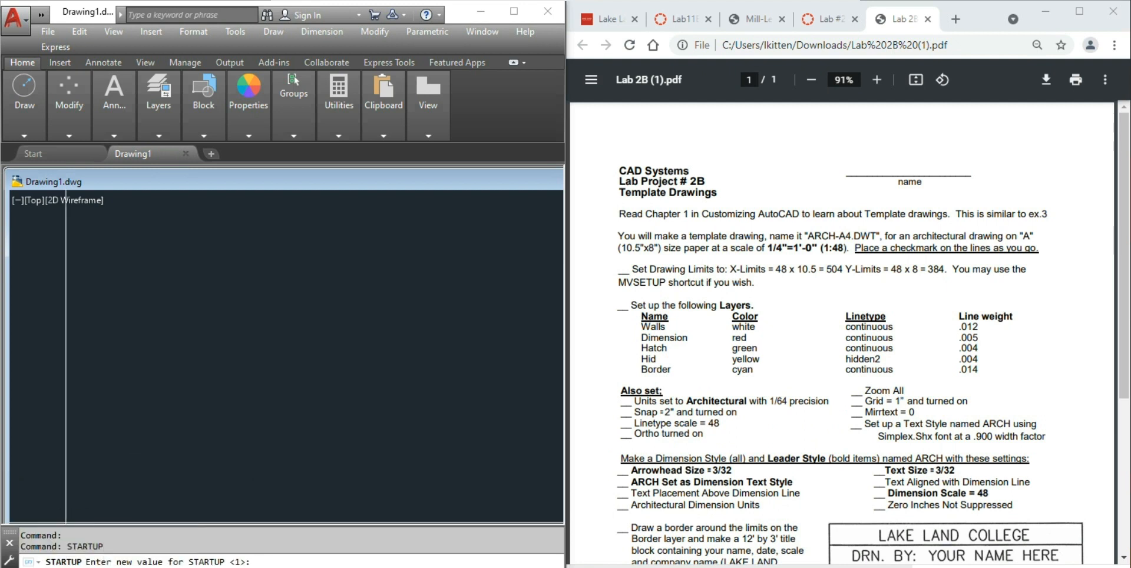
{"action": "type", "text": "3"}
{"action": "key", "text": "Return"}
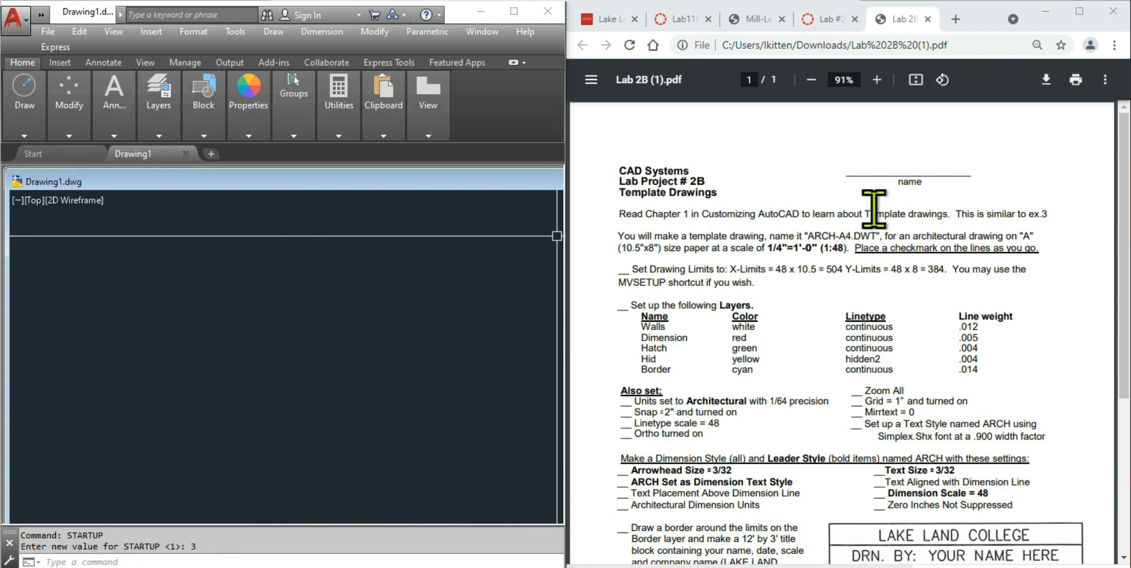
{"action": "left_click", "coordinate": [1039, 215]}
{"action": "left_click_drag", "start_coordinate": [1037, 213], "coordinate": [1018, 213]}
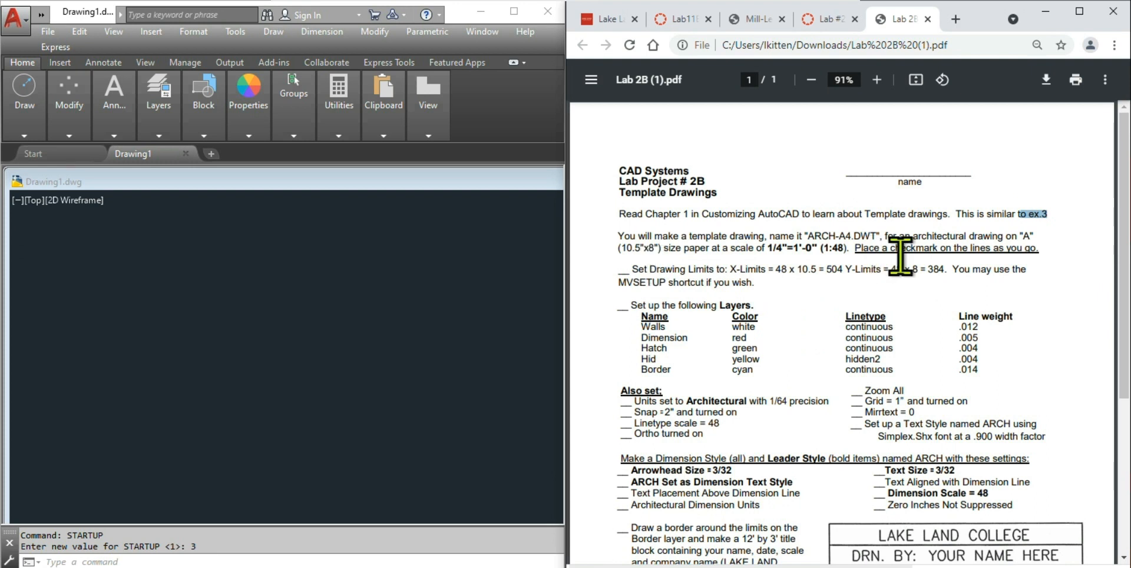
{"action": "left_click_drag", "start_coordinate": [811, 230], "coordinate": [878, 232]}
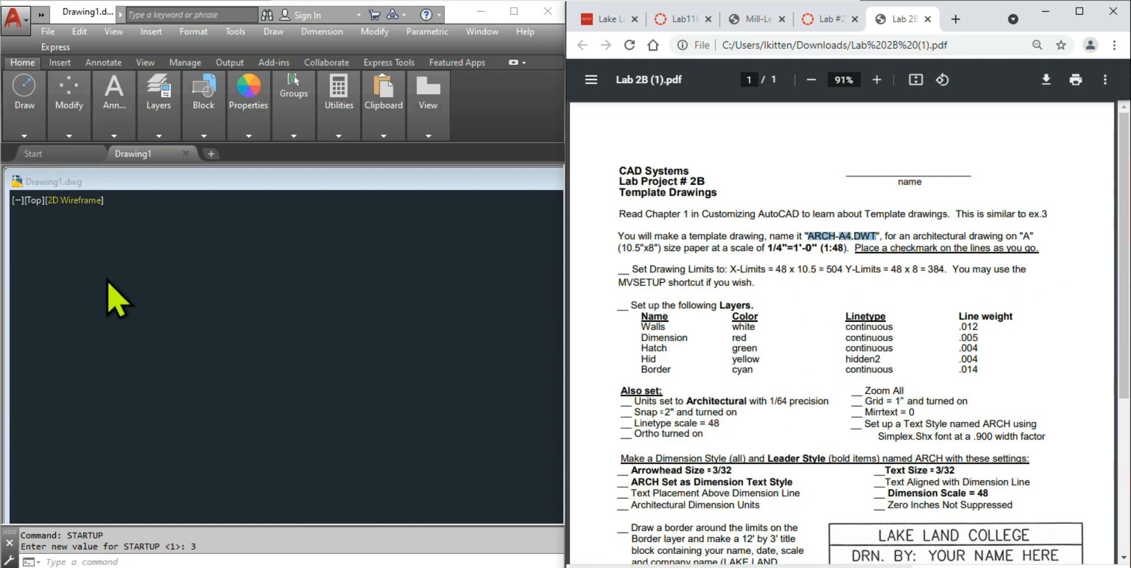
- Save the drawing as an AutoCAD Drawing Template (*.dwt) named ARCH-A4
{"action": "left_click", "coordinate": [43, 35]}
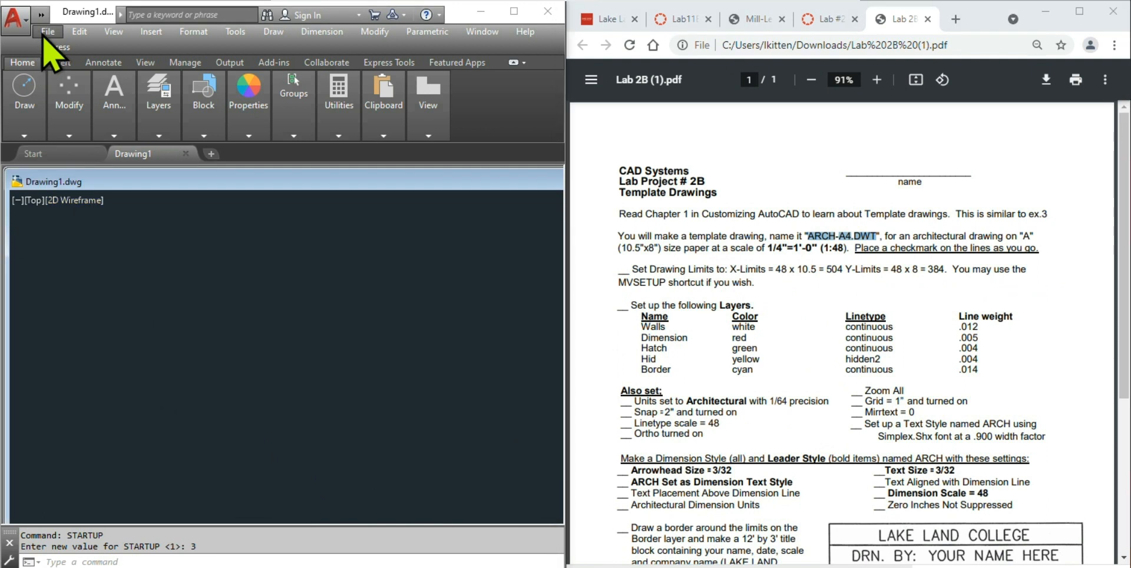
{"action": "left_click", "coordinate": [48, 33]}
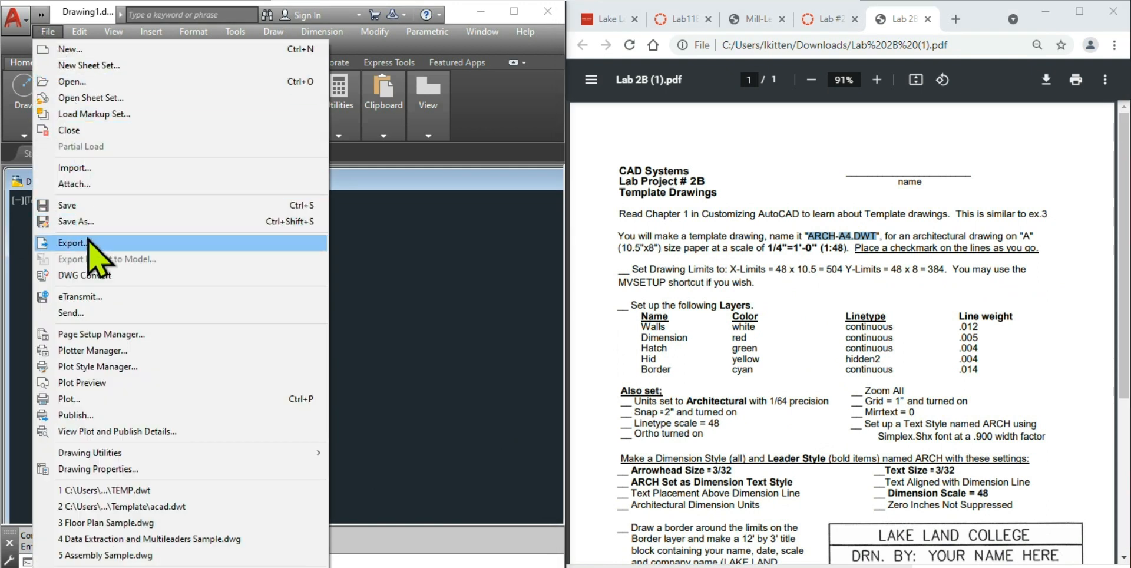
{"action": "left_click", "coordinate": [84, 222]}
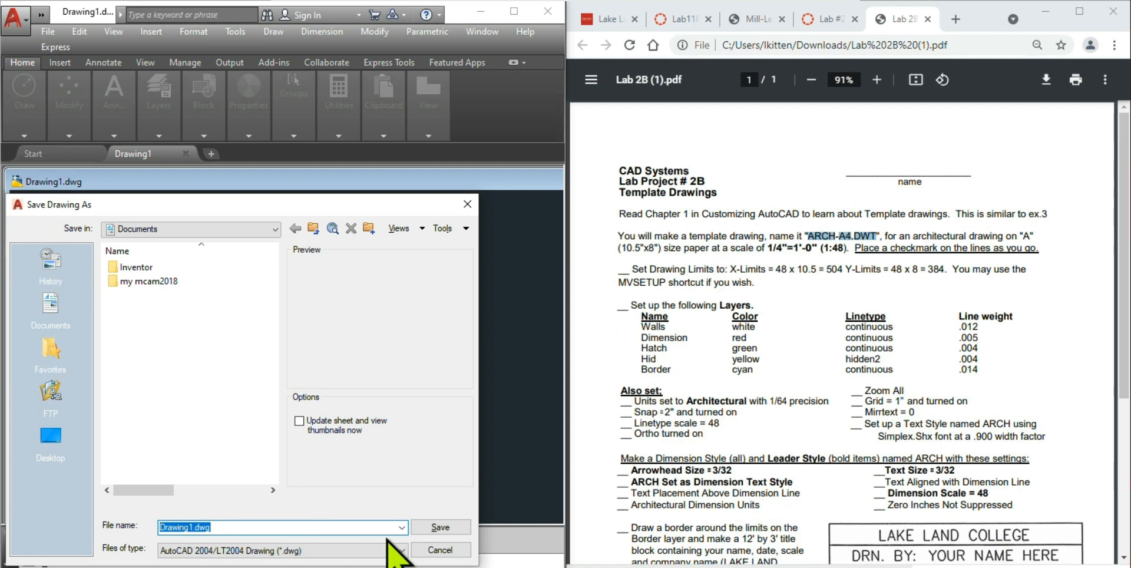
{"action": "left_click", "coordinate": [402, 527]}
{"action": "double_click", "coordinate": [402, 527]}
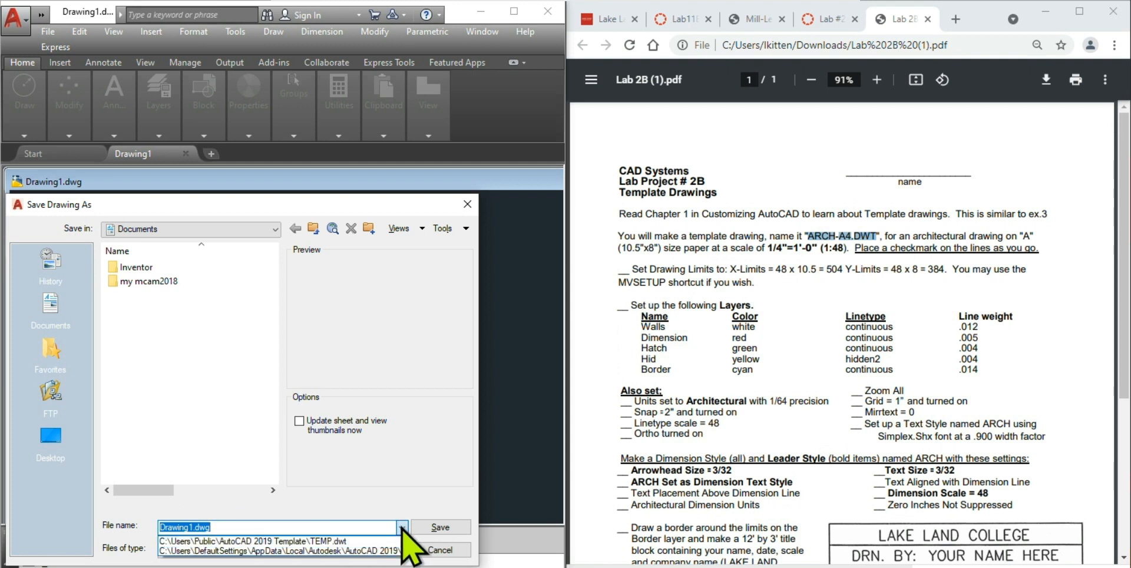
{"action": "left_click", "coordinate": [408, 475]}
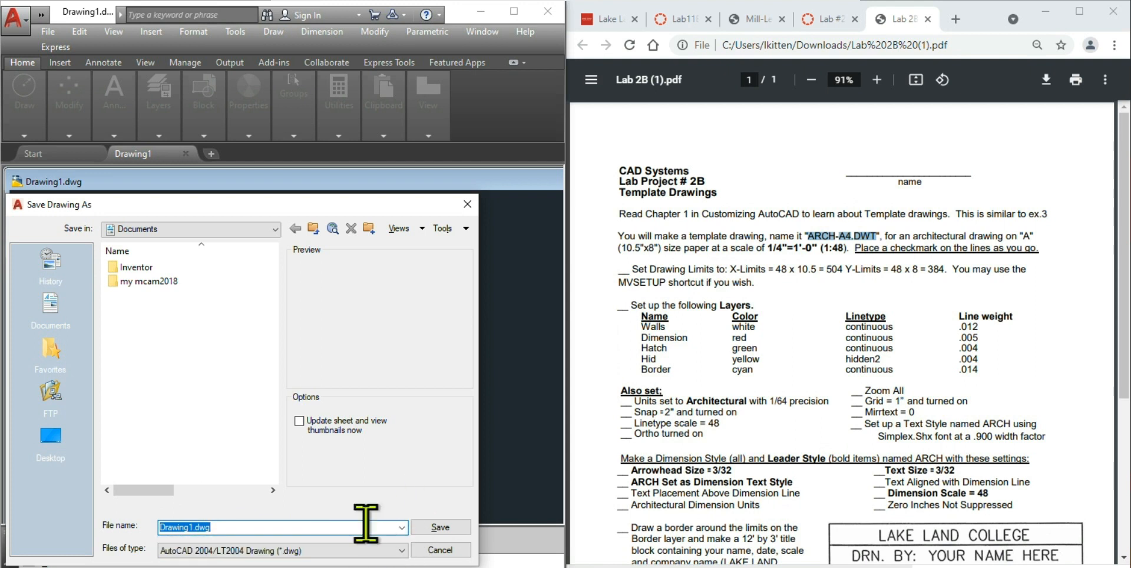
{"action": "left_click", "coordinate": [359, 550]}
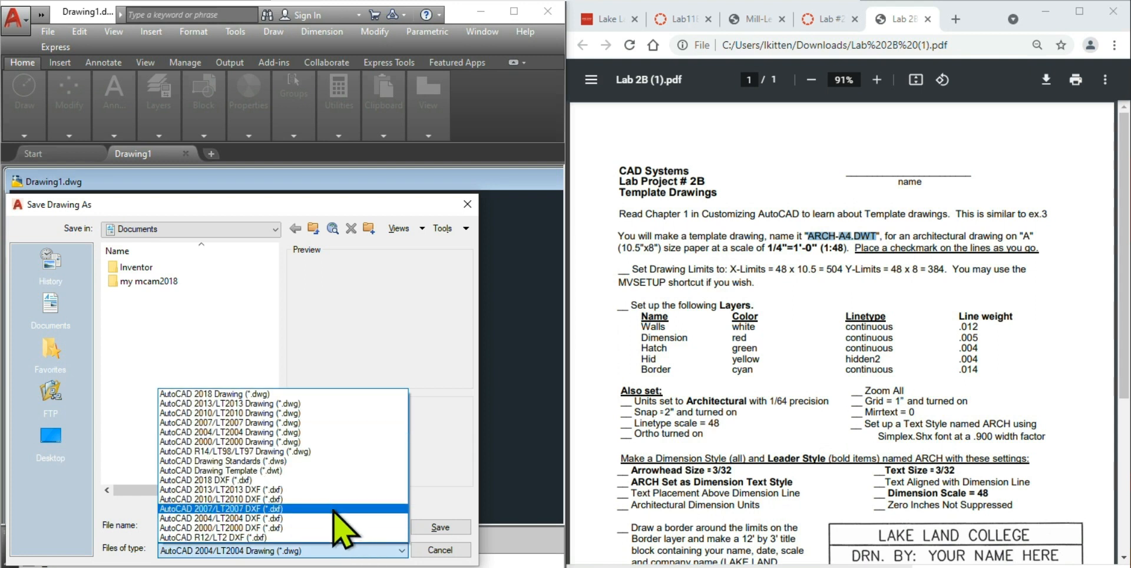
{"action": "left_click", "coordinate": [243, 471]}
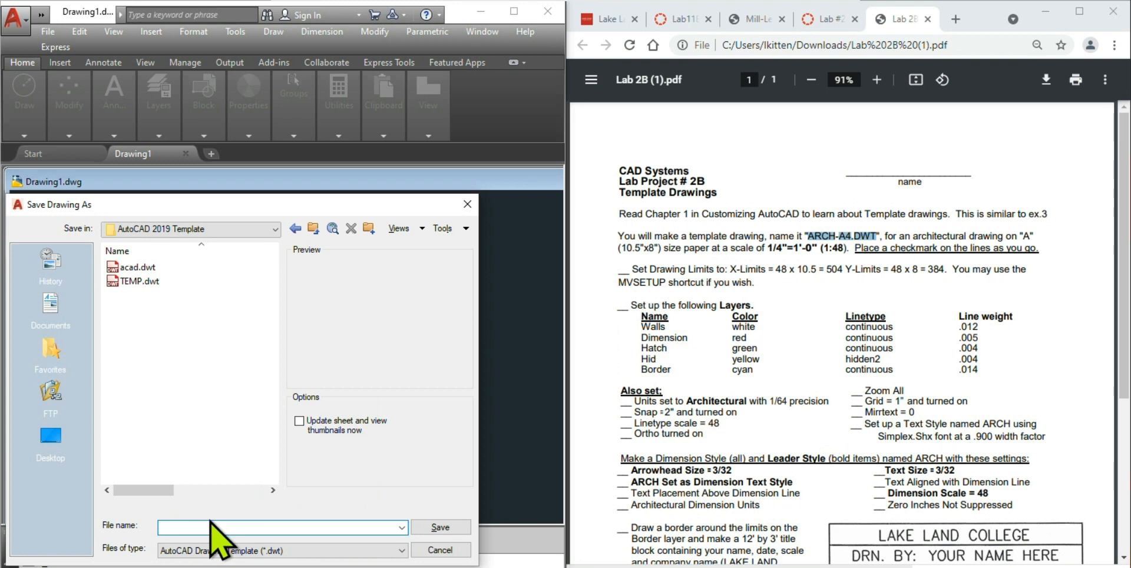
{"action": "type", "text": "ARCH-A4"}
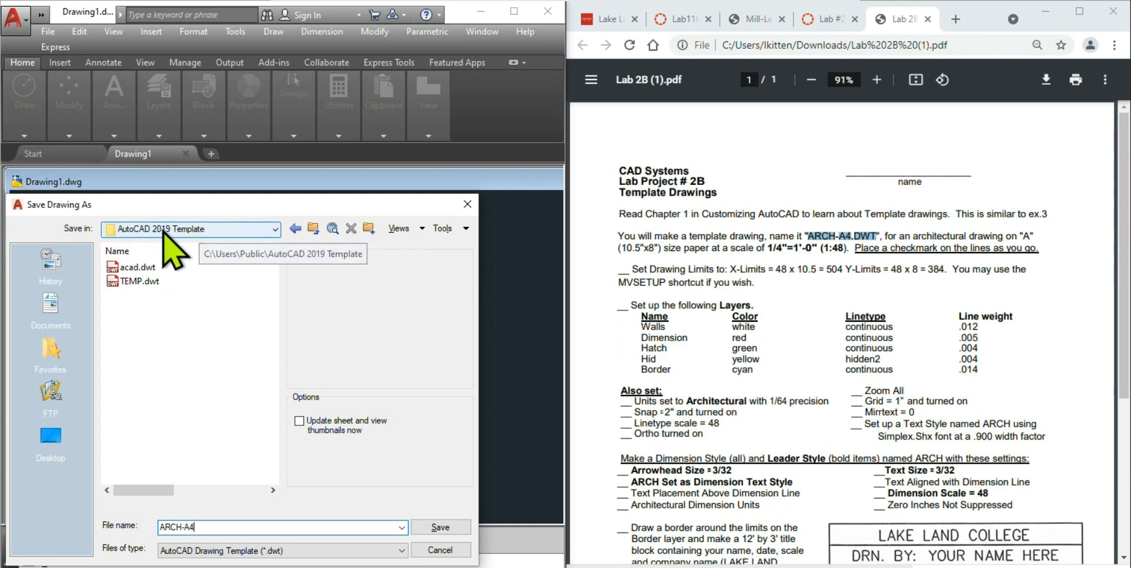
- Put the ARCH-A4 template in the CAD058 2021 folder and save it
{"action": "left_click", "coordinate": [271, 232]}
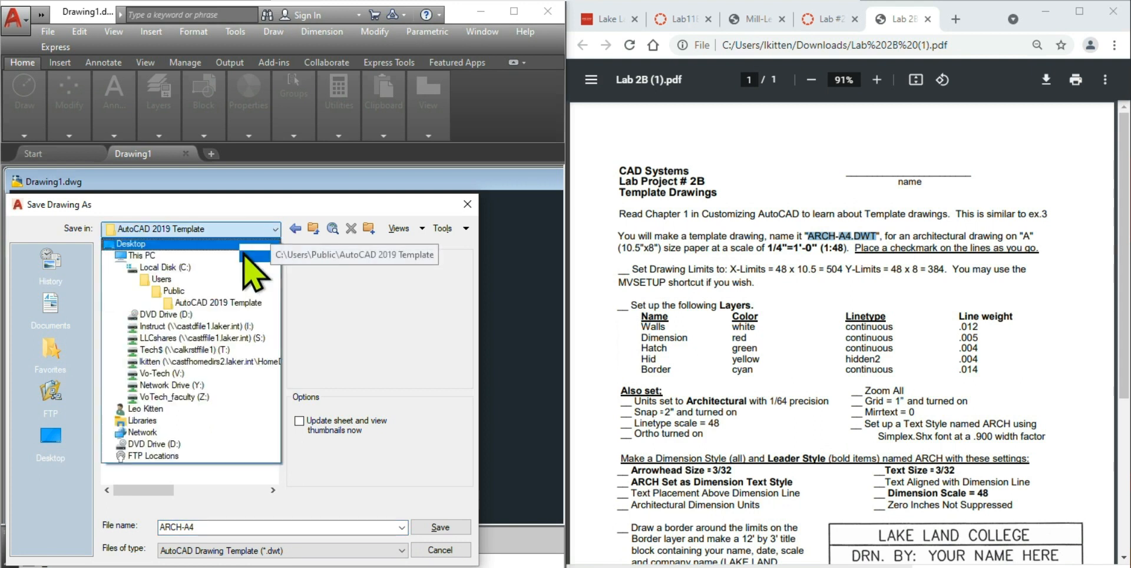
{"action": "left_click", "coordinate": [177, 362]}
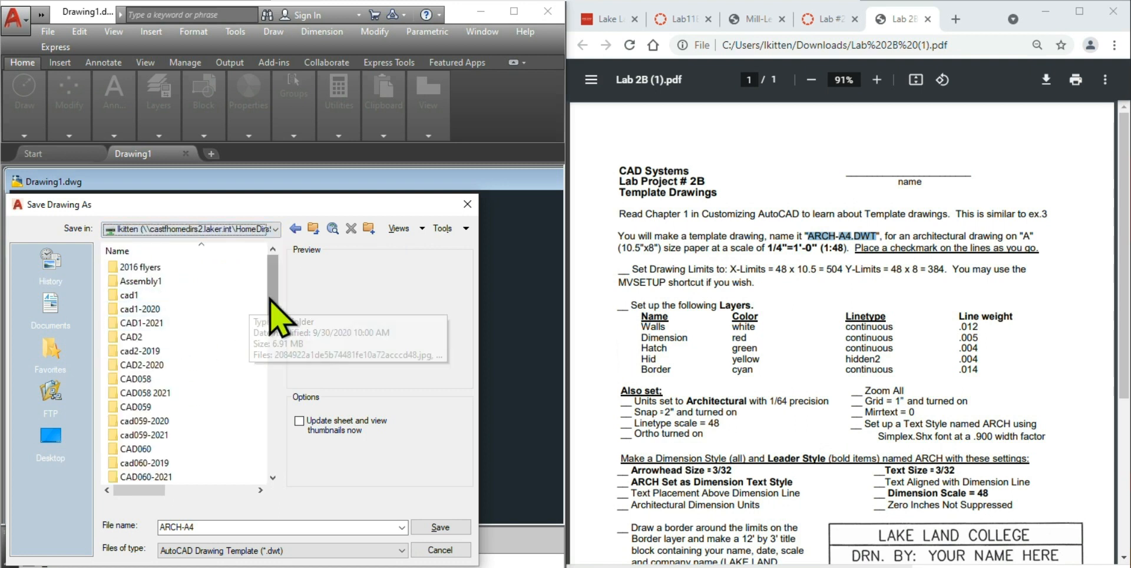
{"action": "double_click", "coordinate": [134, 392]}
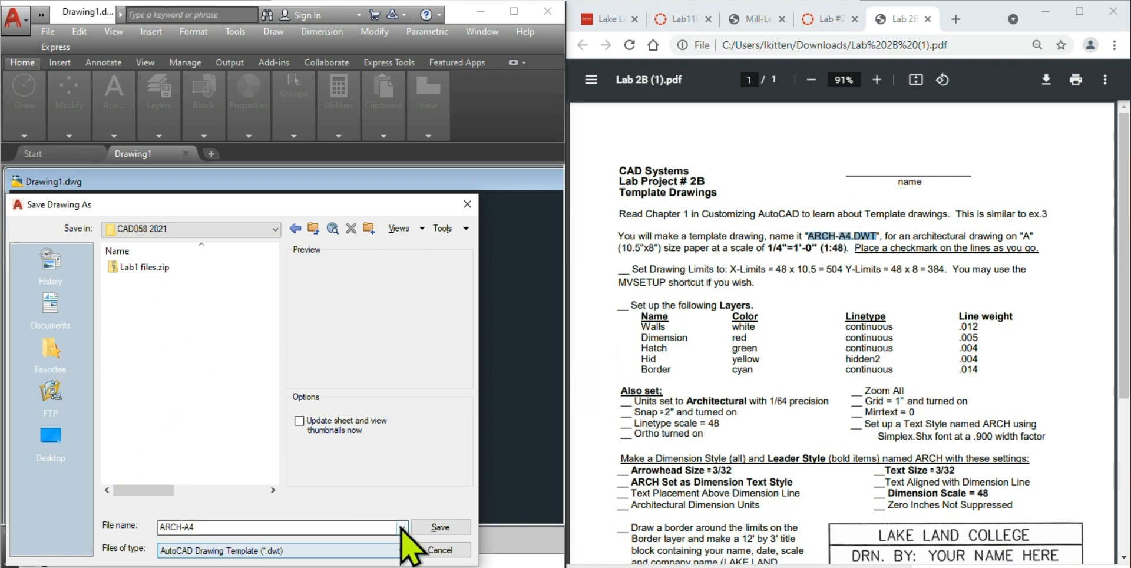
{"action": "left_click", "coordinate": [438, 527]}
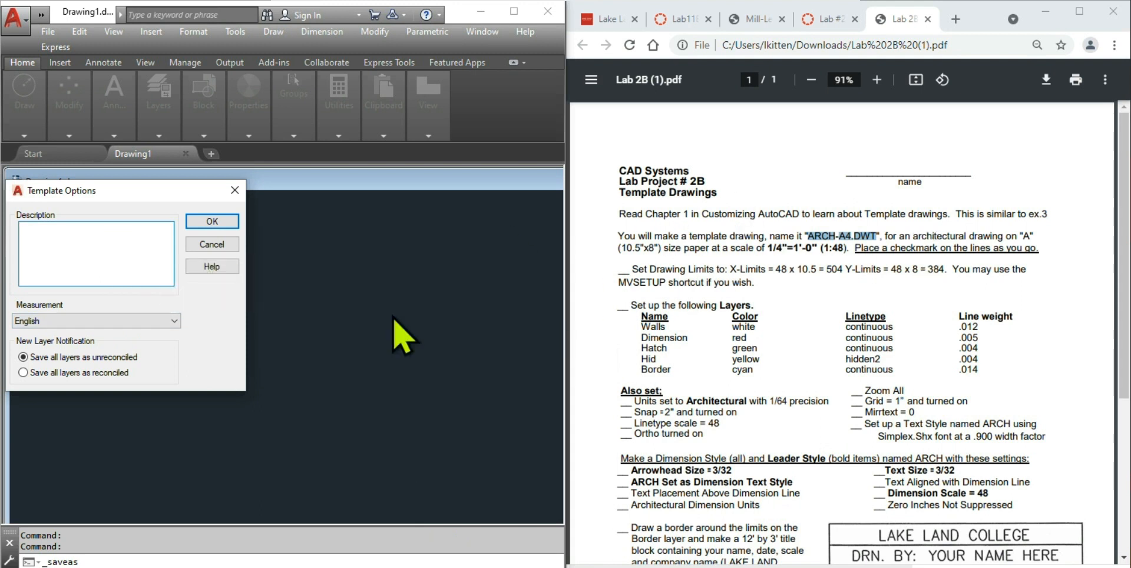
- Describe the template as an A size template and confirm the Template Options
{"action": "type", "text": "A SIZE TEMPLATE"}
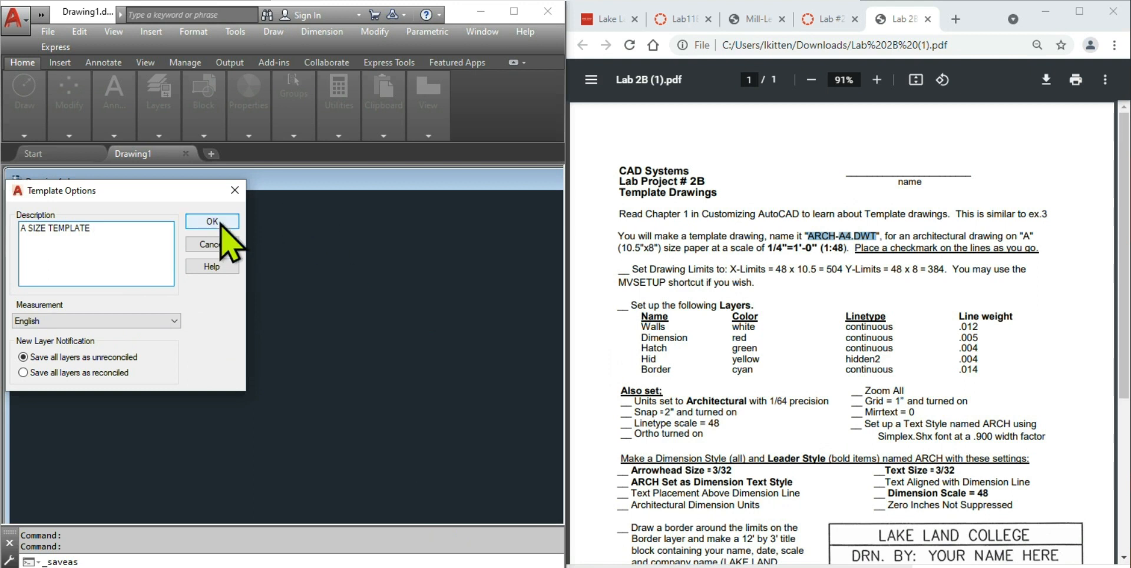
{"action": "left_click", "coordinate": [224, 223]}
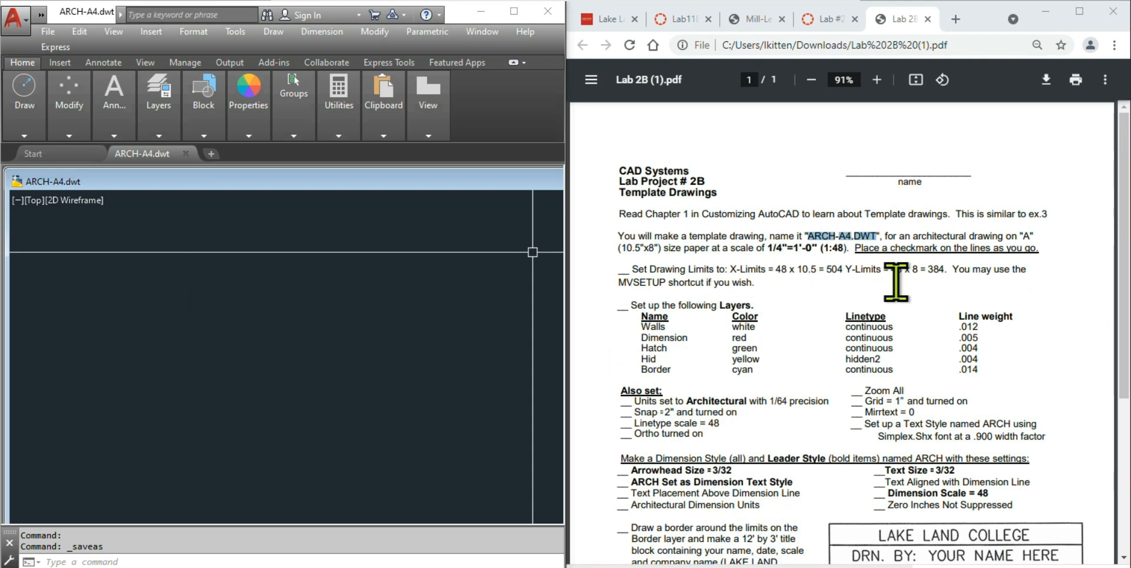
{"action": "left_click", "coordinate": [759, 285]}
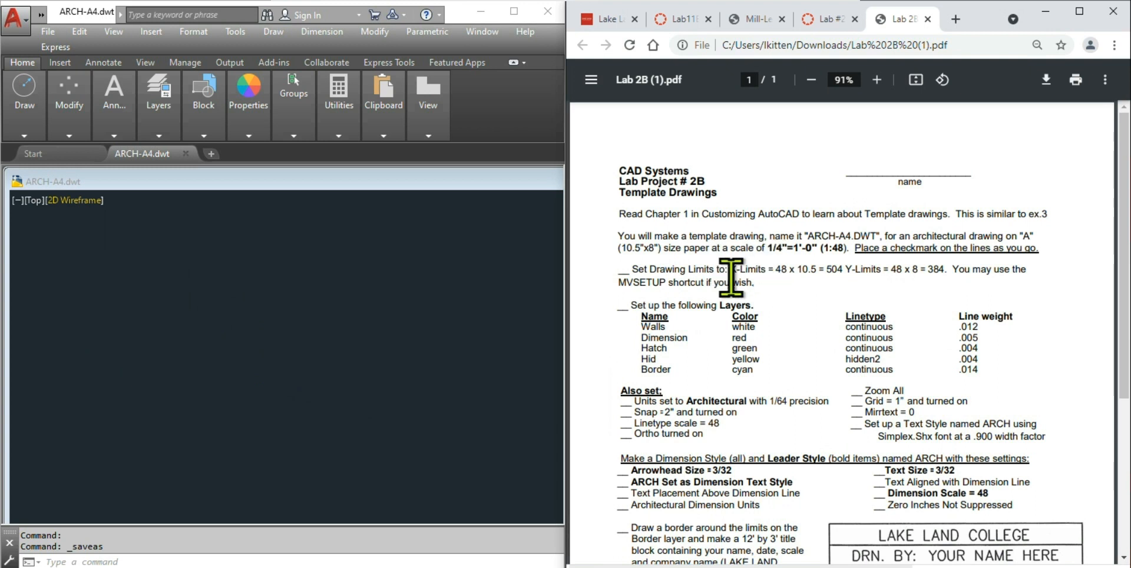
{"action": "left_click", "coordinate": [335, 326]}
{"action": "type", "text": "PLOT"}
{"action": "key", "text": "Return"}
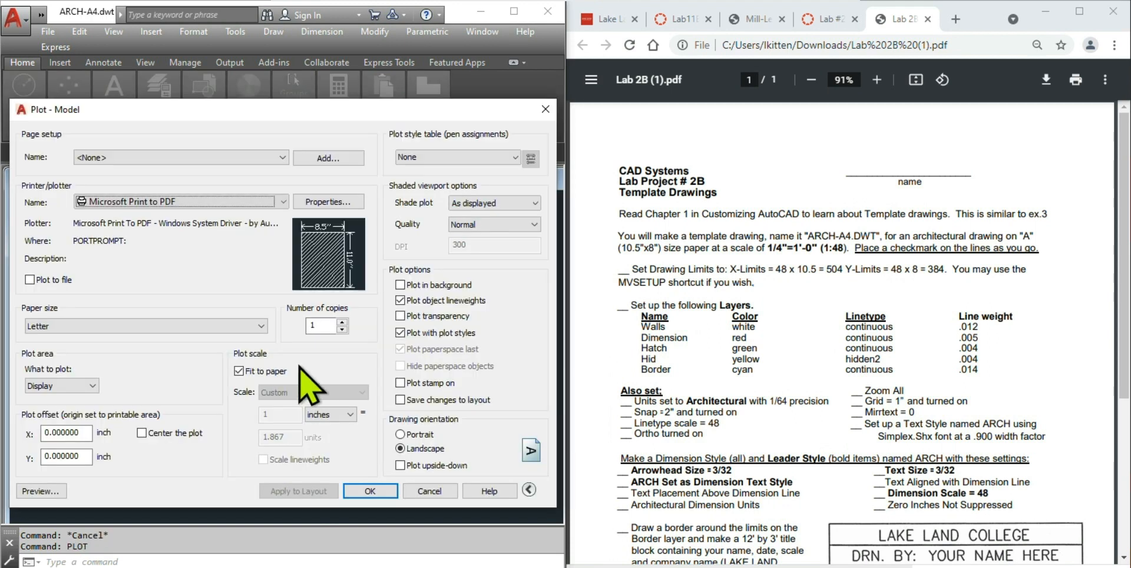
{"action": "left_click", "coordinate": [66, 383]}
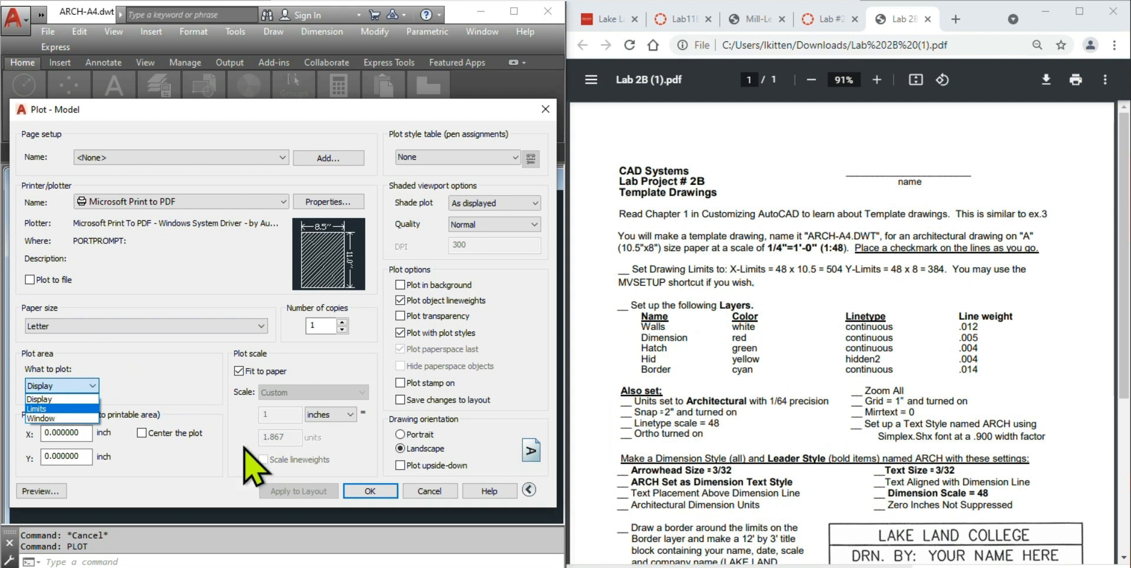
{"action": "left_click", "coordinate": [435, 496]}
{"action": "left_click", "coordinate": [434, 496]}
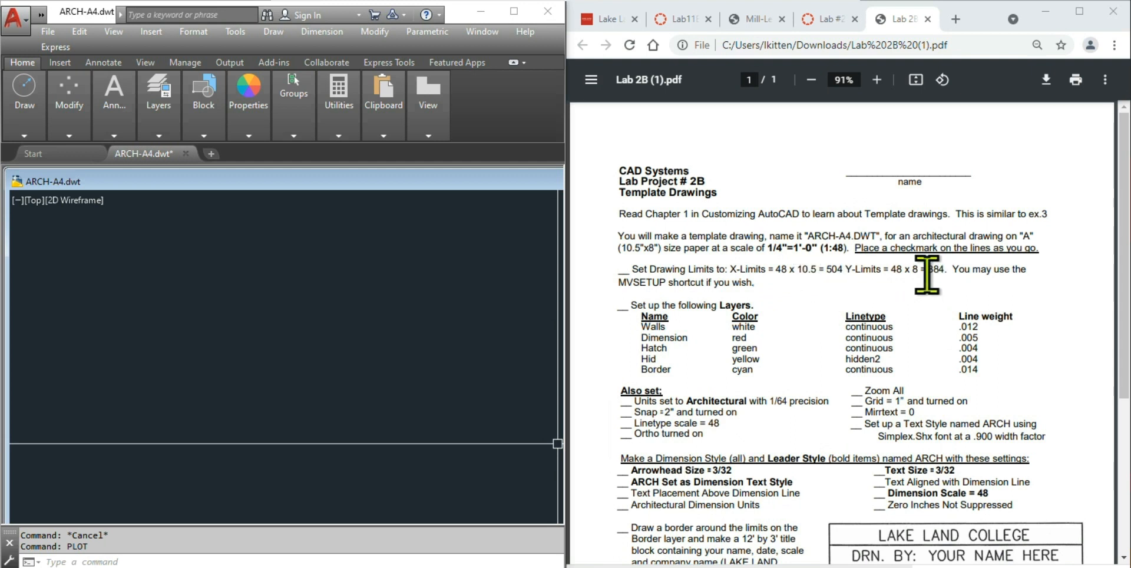
{"action": "left_click_drag", "start_coordinate": [618, 279], "coordinate": [707, 281]}
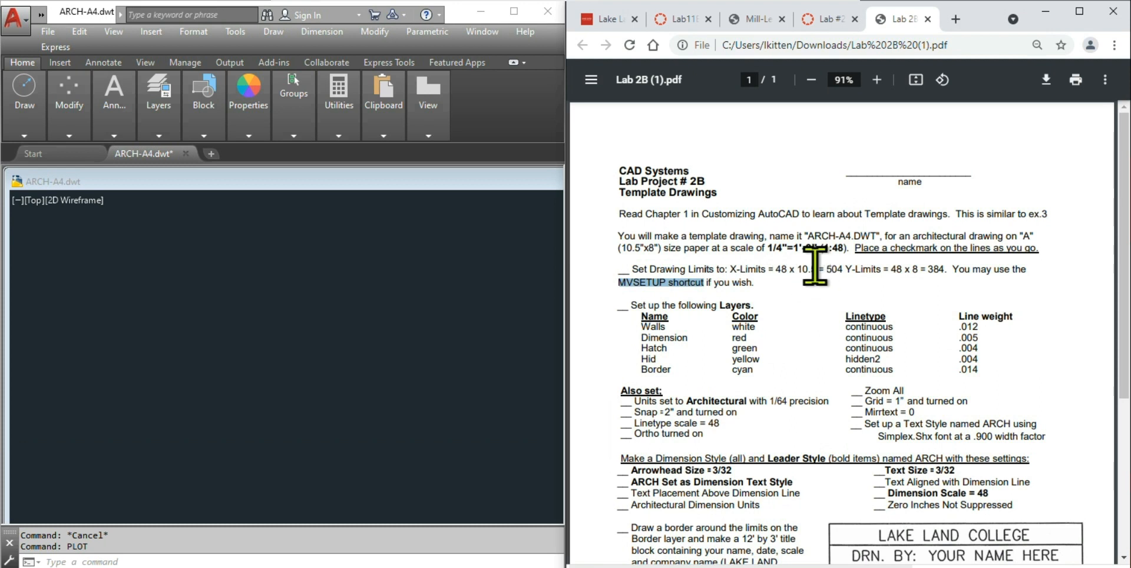
{"action": "double_click", "coordinate": [812, 269]}
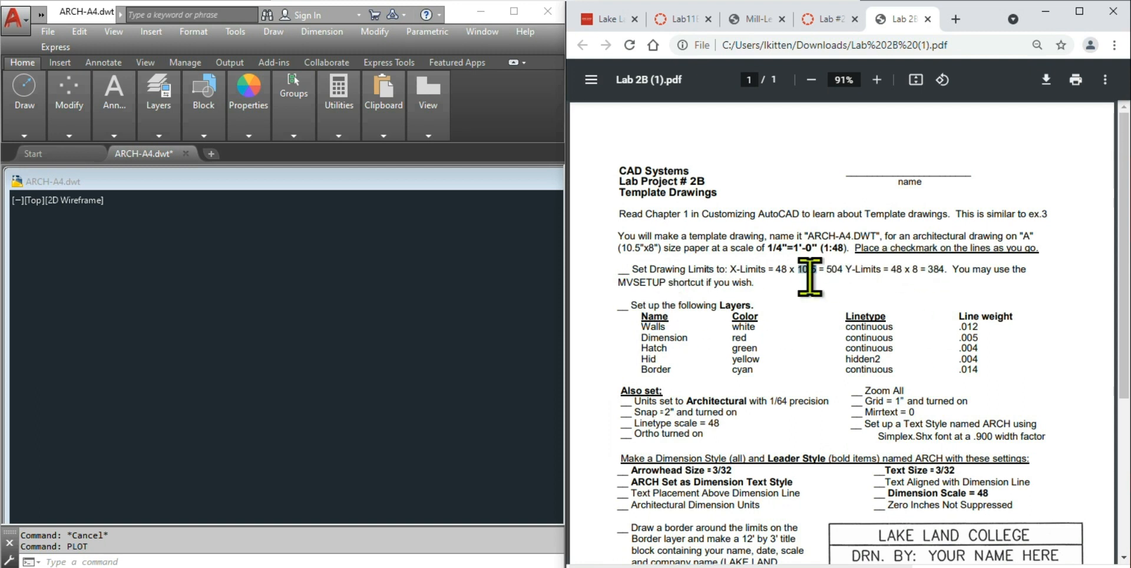
{"action": "left_click", "coordinate": [236, 366]}
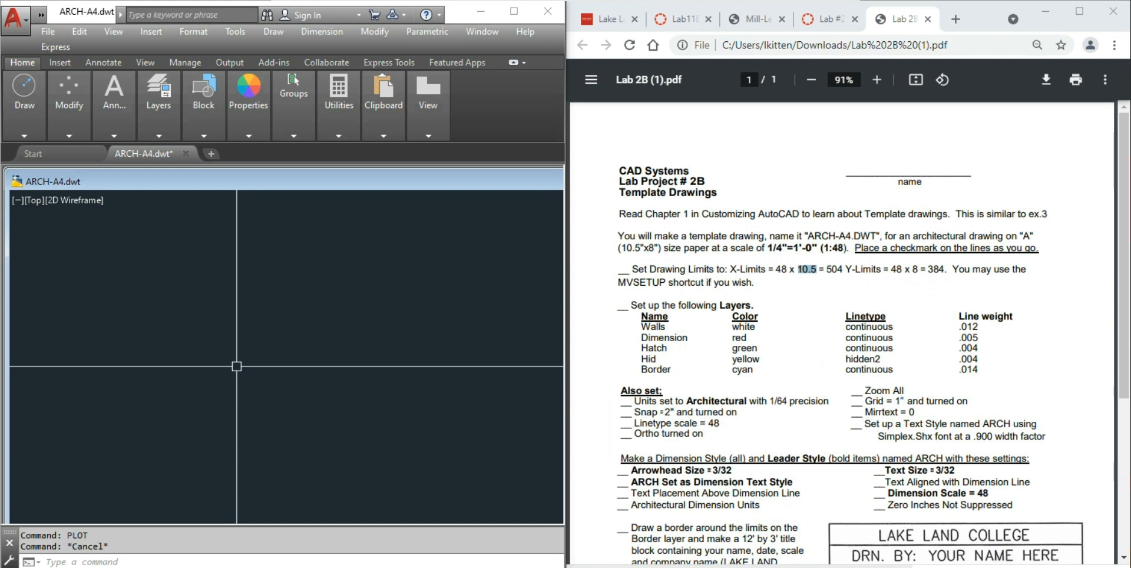
- Run MVSETUP without paper space, using Architectural units, scale factor 48, and 10.5 by 8 paper
{"action": "type", "text": "MV"}
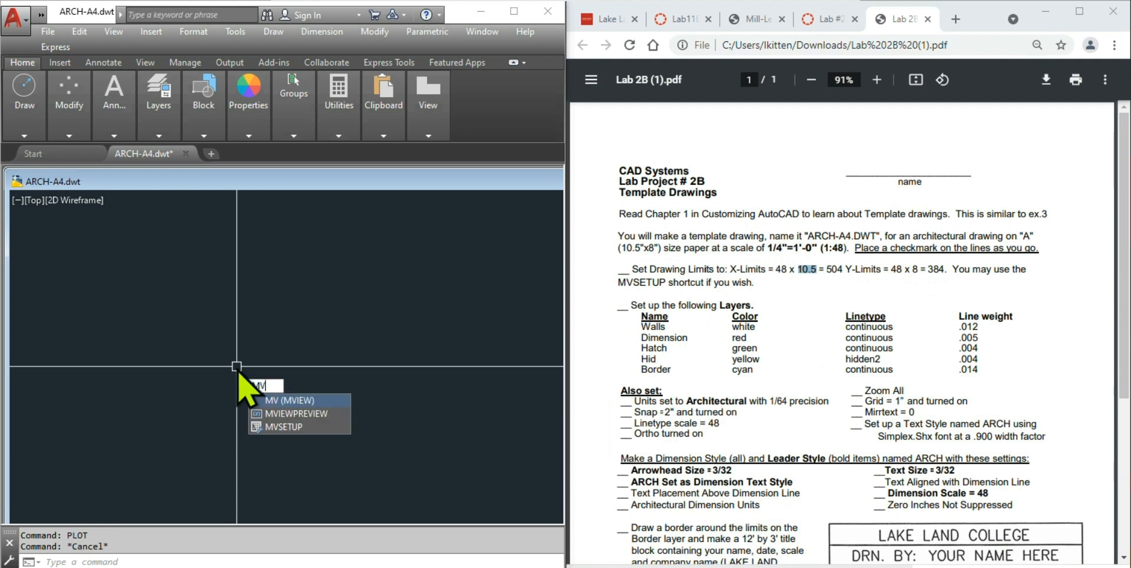
{"action": "type", "text": "SETUP"}
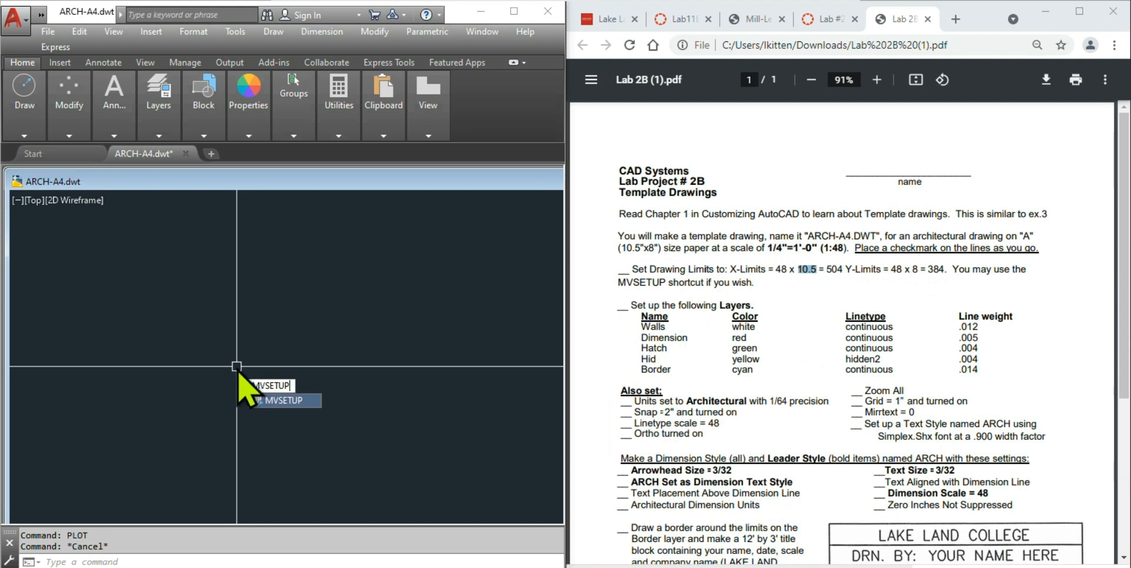
{"action": "key", "text": "Return"}
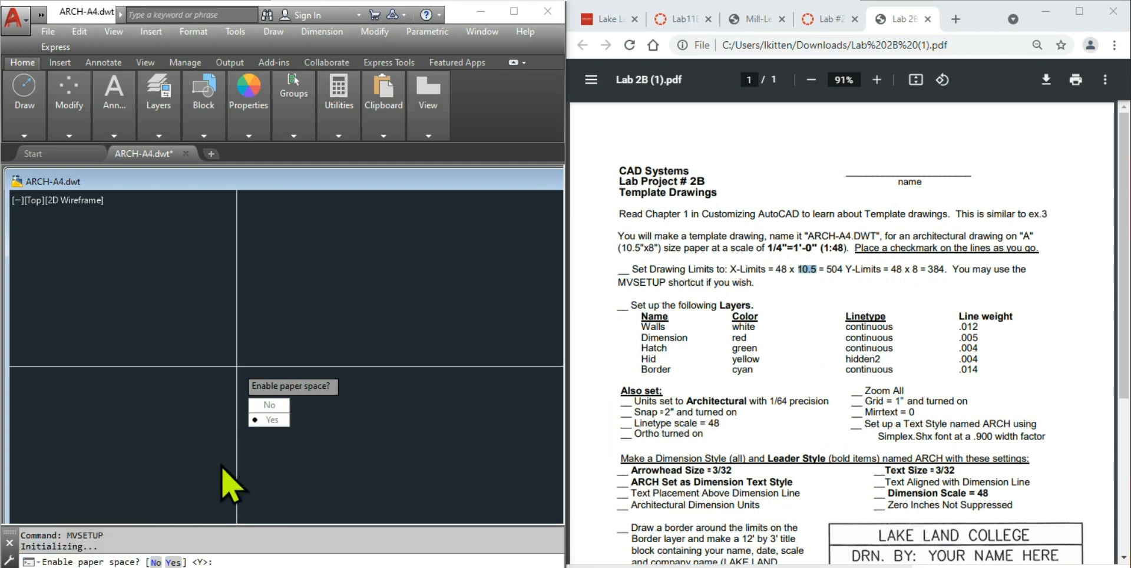
{"action": "left_click", "coordinate": [276, 404]}
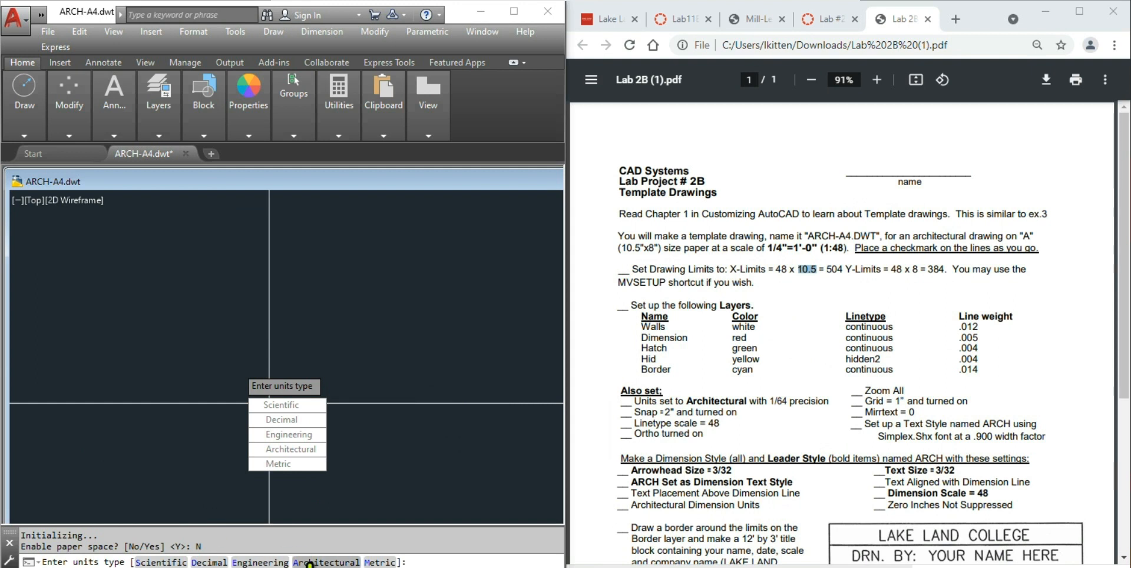
{"action": "left_click", "coordinate": [308, 449]}
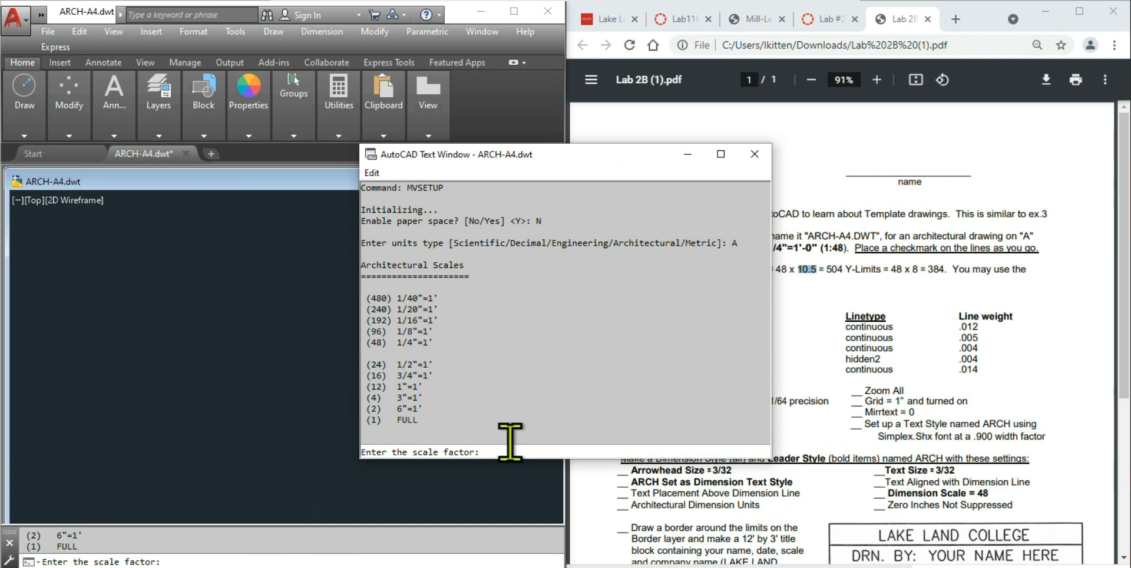
{"action": "type", "text": "48"}
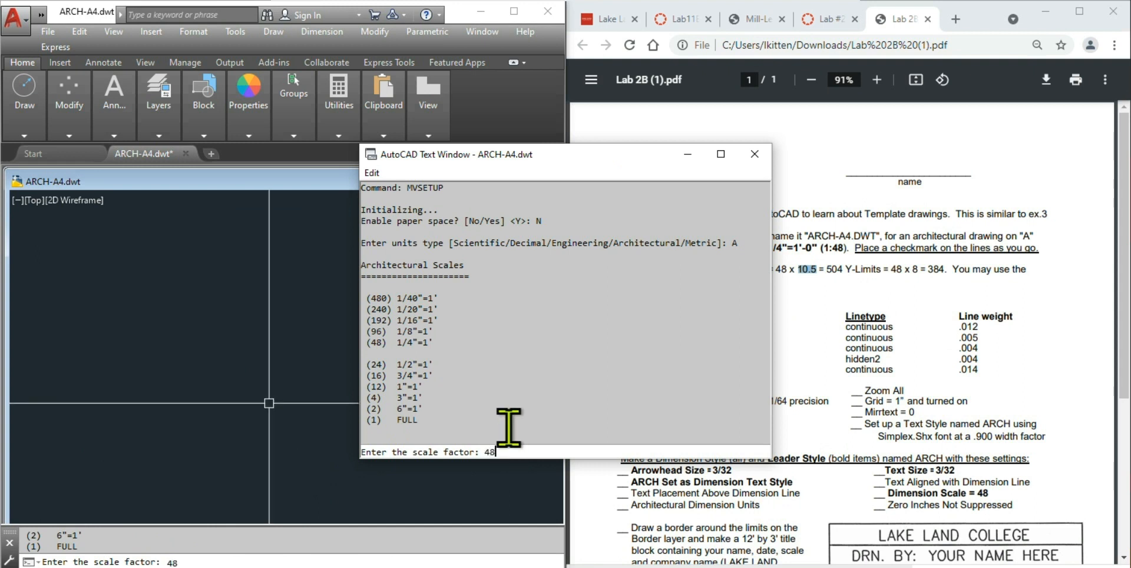
{"action": "key", "text": "Return"}
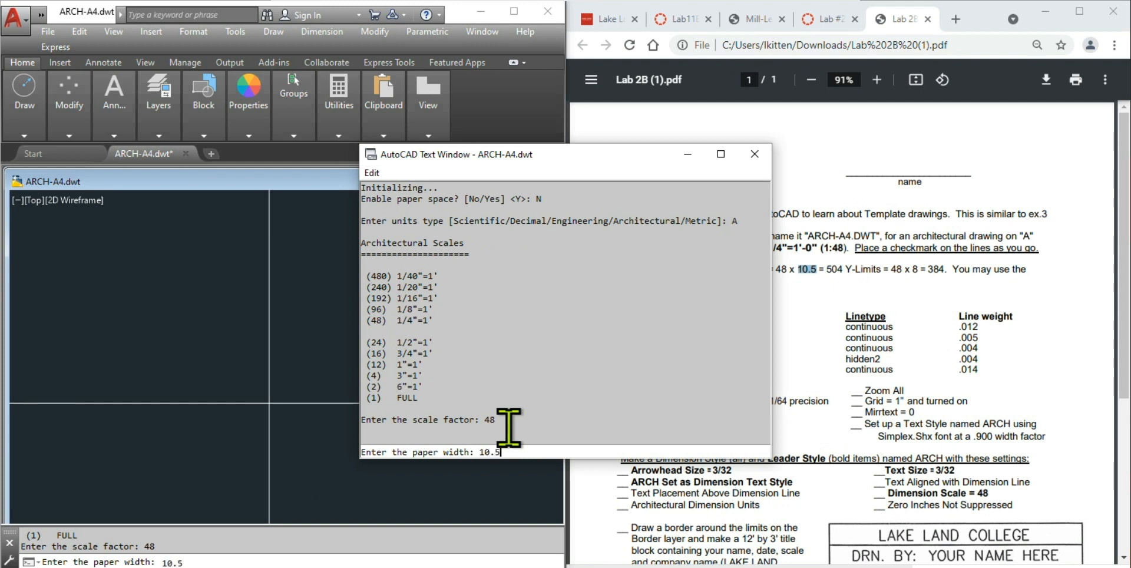
{"action": "key", "text": "Return"}
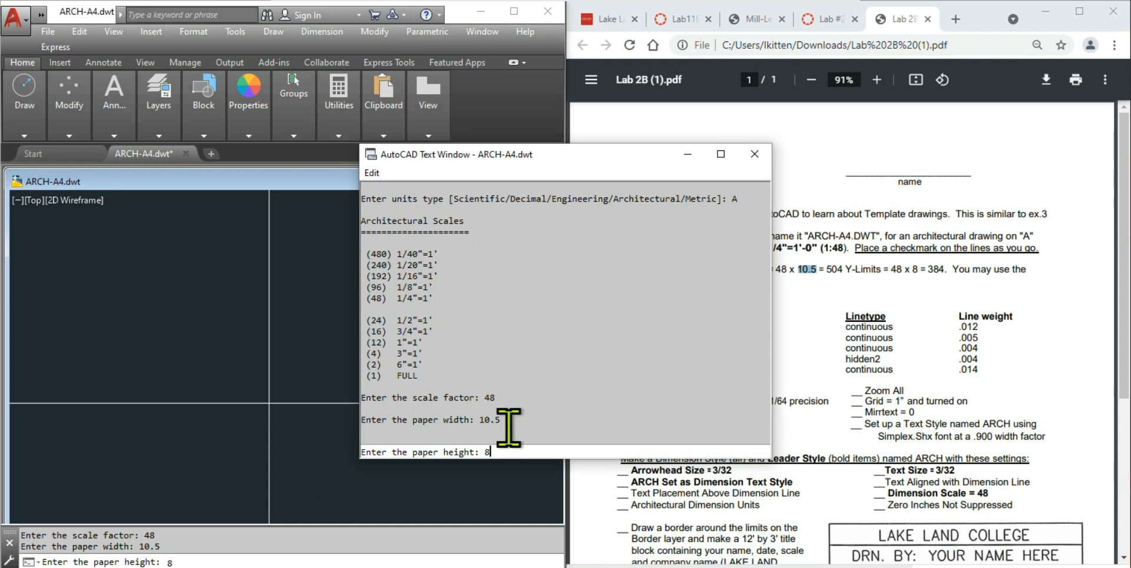
{"action": "key", "text": "Return"}
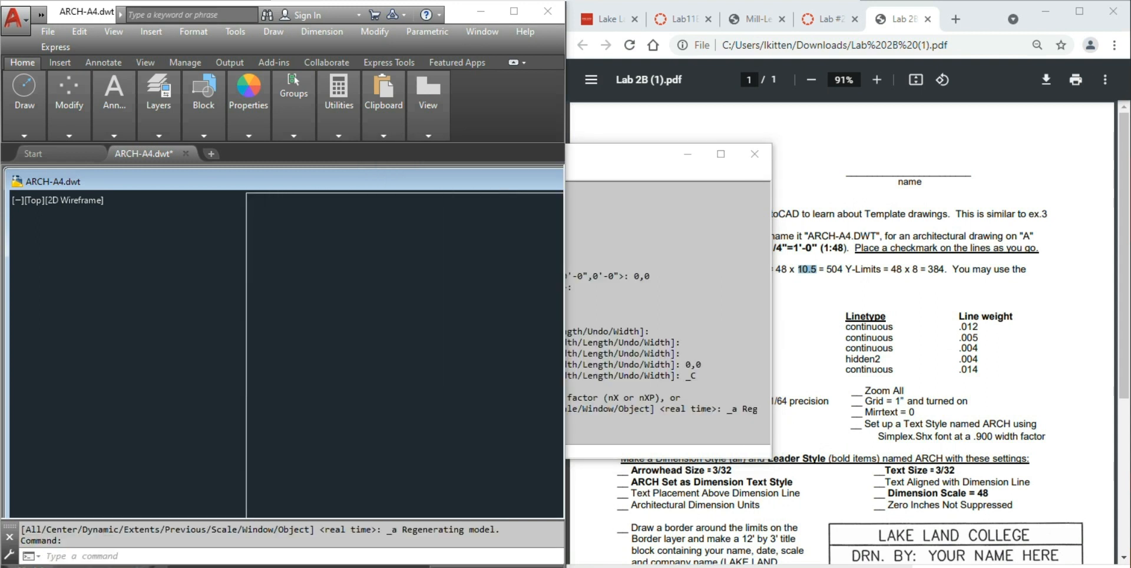
- Zoom to check the limits border and close the AutoCAD Text Window
{"action": "scroll", "coordinate": [236, 459], "scroll_direction": "down", "scroll_amount": 4}
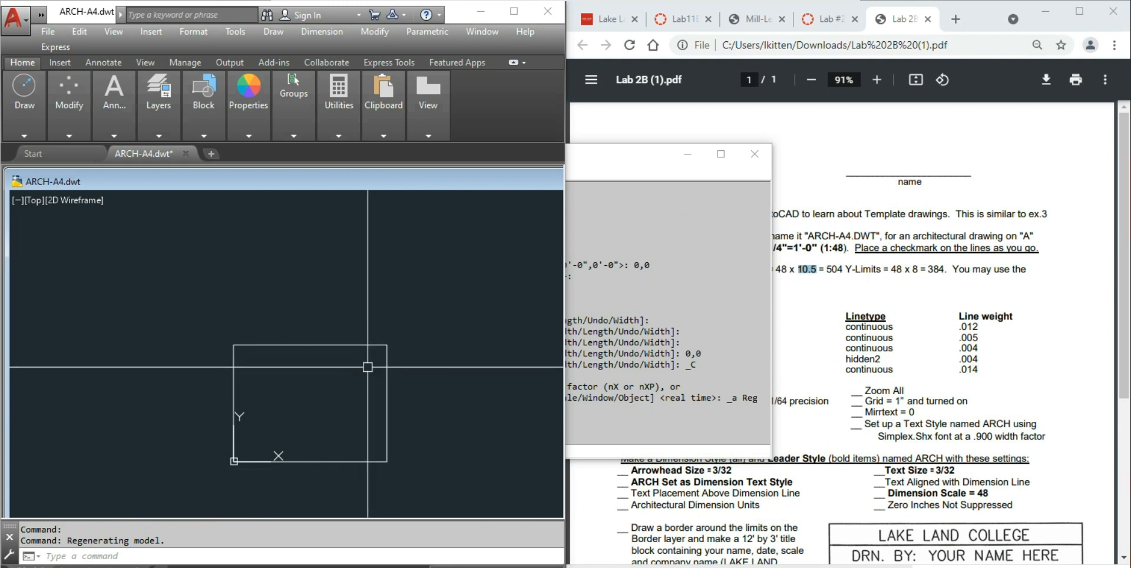
{"action": "scroll", "coordinate": [232, 463], "scroll_direction": "up", "scroll_amount": 2}
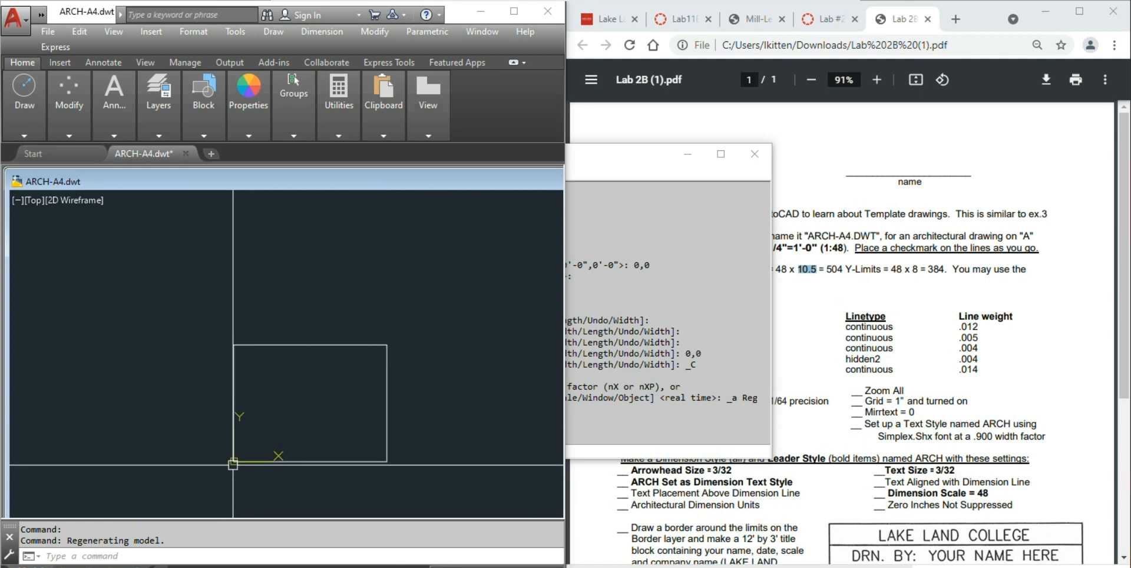
{"action": "scroll", "coordinate": [223, 456], "scroll_direction": "down", "scroll_amount": 2}
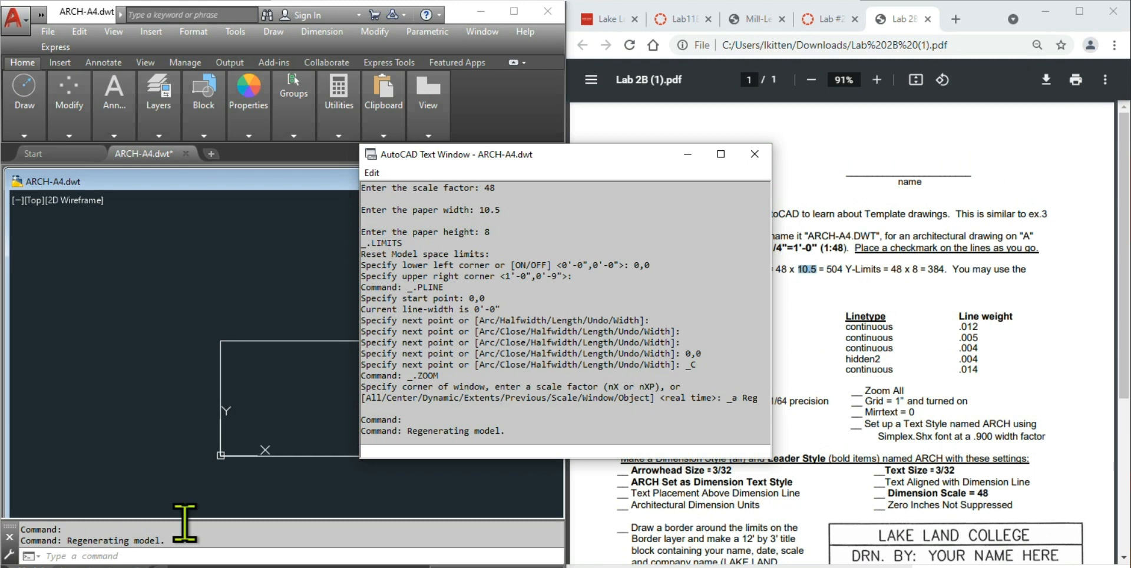
{"action": "left_click", "coordinate": [752, 152]}
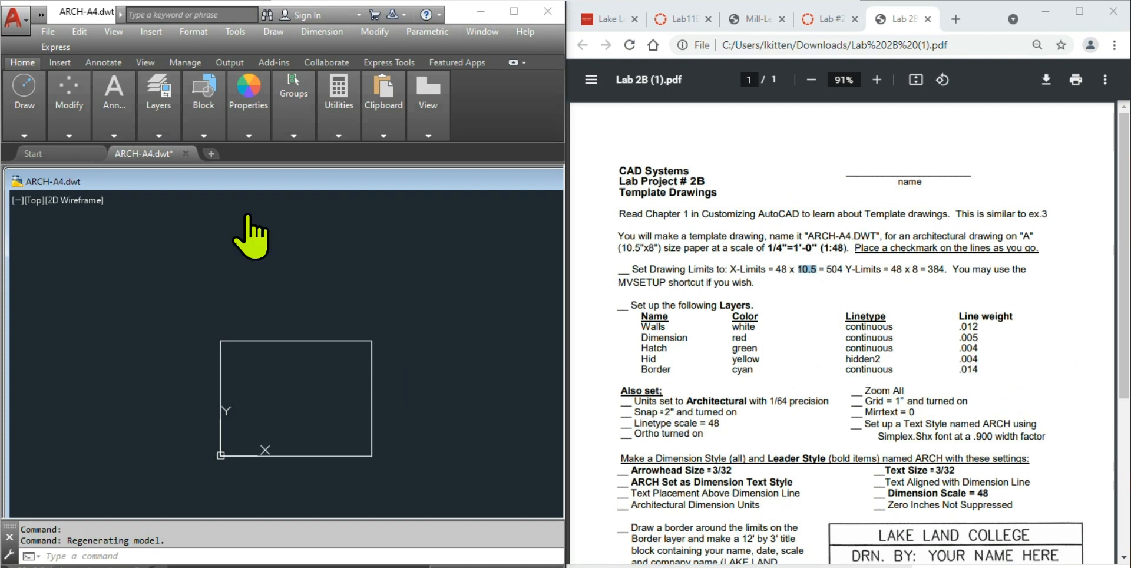
- Open the Layer Properties Manager from the Layers panel and right-click the layer list
{"action": "left_click", "coordinate": [155, 124]}
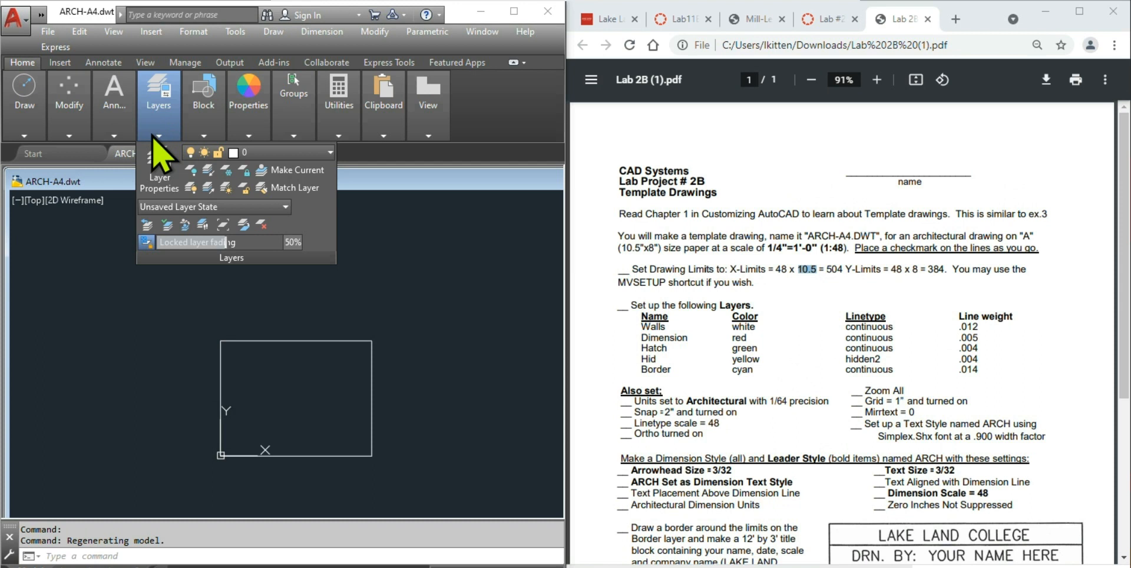
{"action": "left_click", "coordinate": [159, 177]}
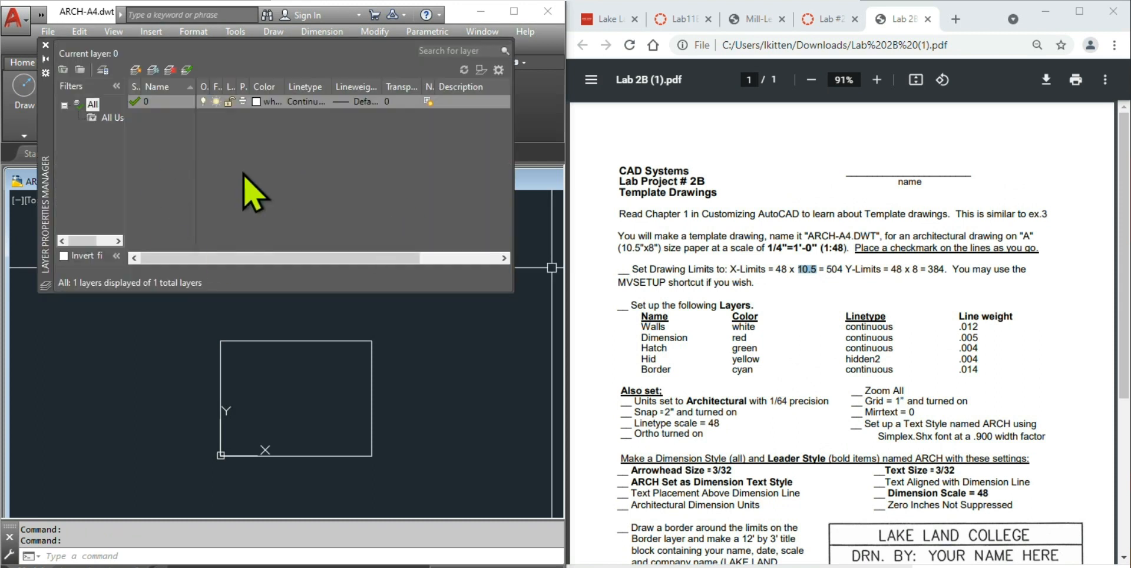
{"action": "right_click", "coordinate": [170, 129]}
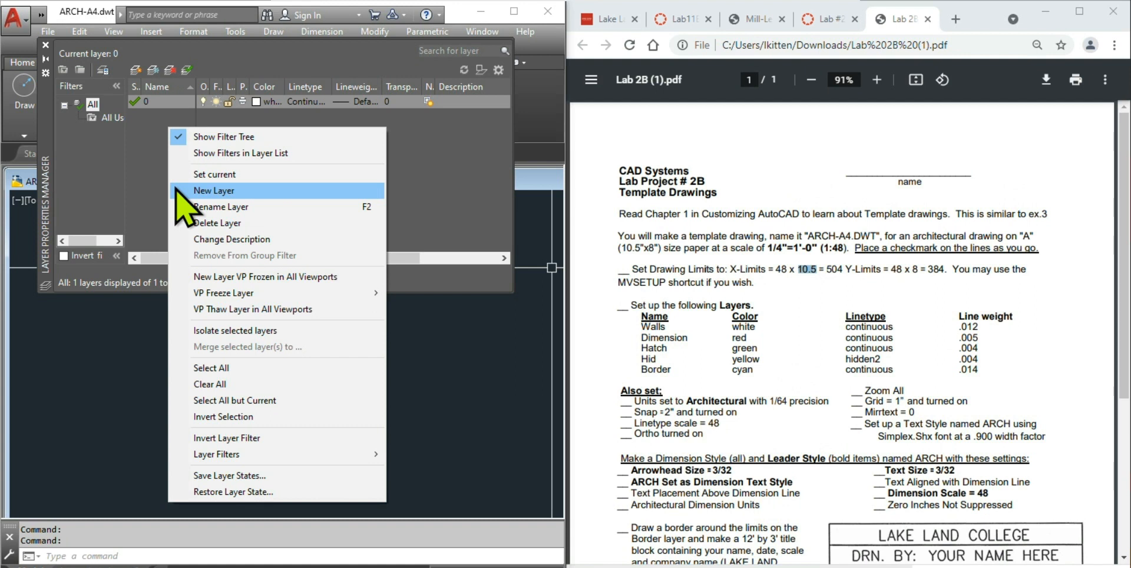
- Create a new layer and name it WALLS
{"action": "left_click", "coordinate": [226, 191]}
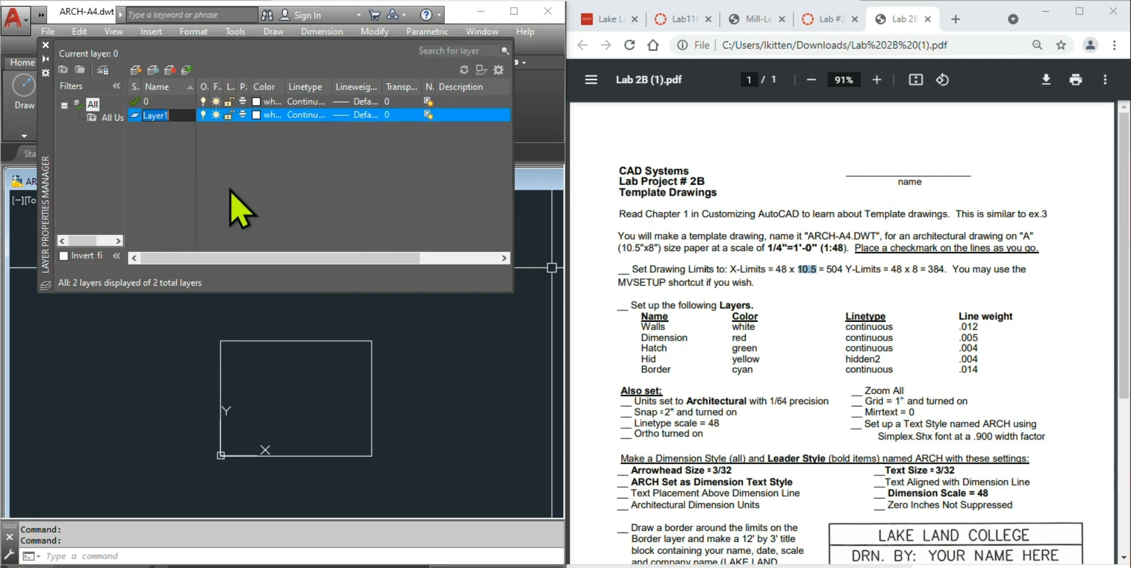
{"action": "type", "text": "WALLS"}
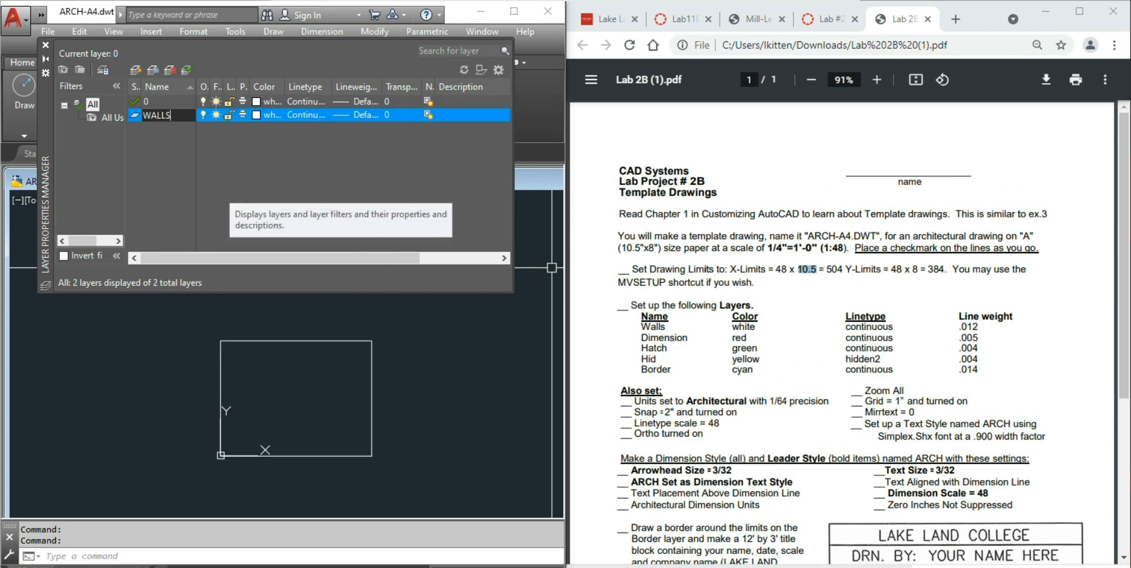
{"action": "left_click", "coordinate": [361, 116]}
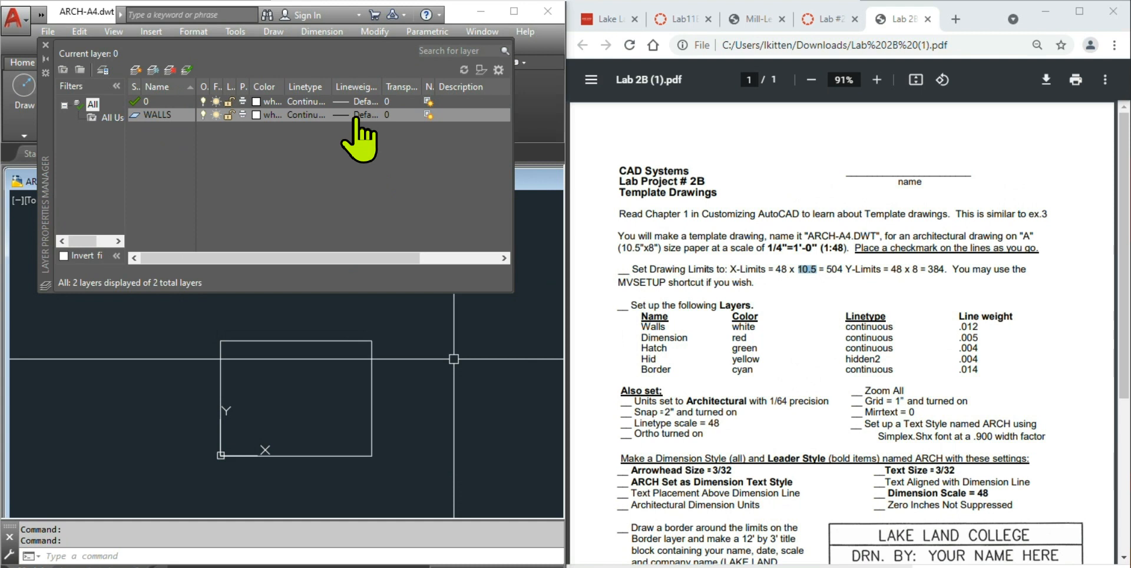
- Leave the WALLS lineweight at Default and open Options from the drawing area's shortcut menu
{"action": "left_click", "coordinate": [357, 115]}
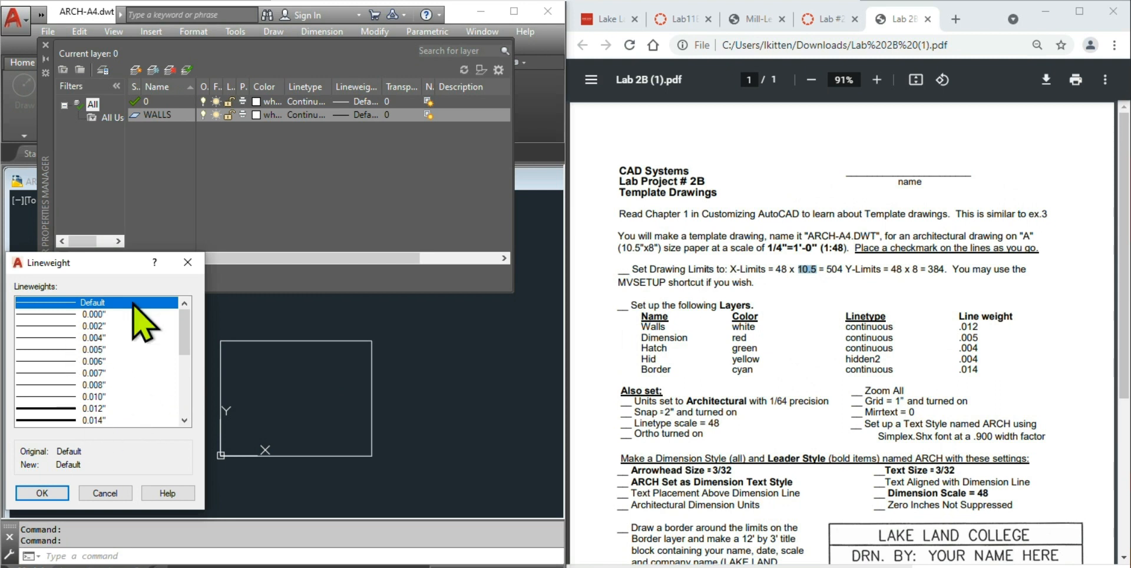
{"action": "left_click", "coordinate": [94, 494]}
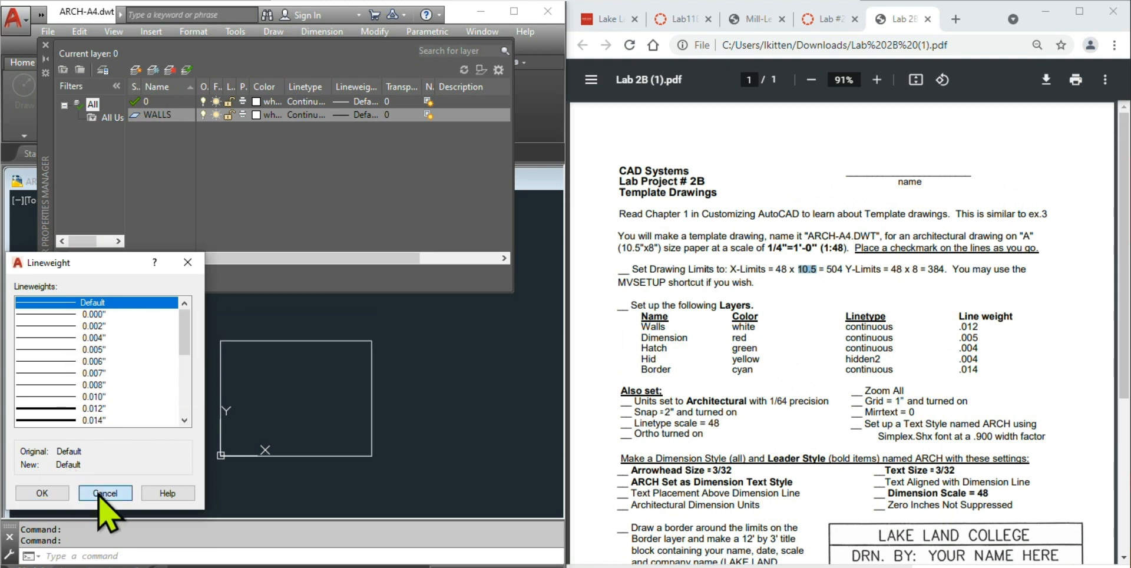
{"action": "right_click", "coordinate": [400, 323]}
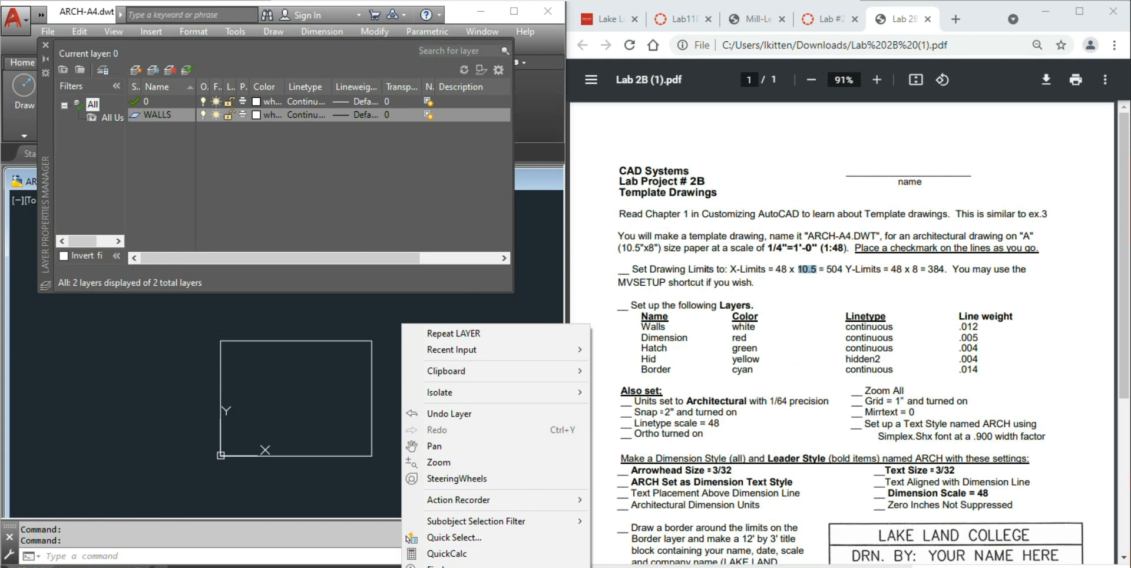
{"action": "left_click", "coordinate": [448, 567]}
- Set Crosshair size to 100 on the Display settings, then bring up Drawing Window Colors
{"action": "left_click_drag", "start_coordinate": [704, 184], "coordinate": [360, 99]}
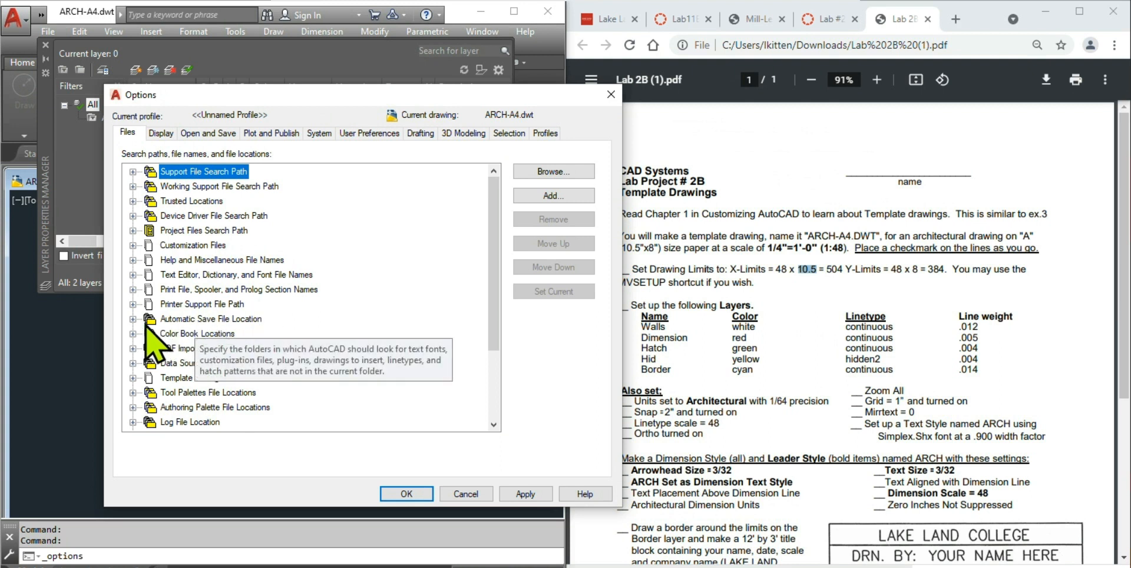
{"action": "left_click", "coordinate": [162, 134]}
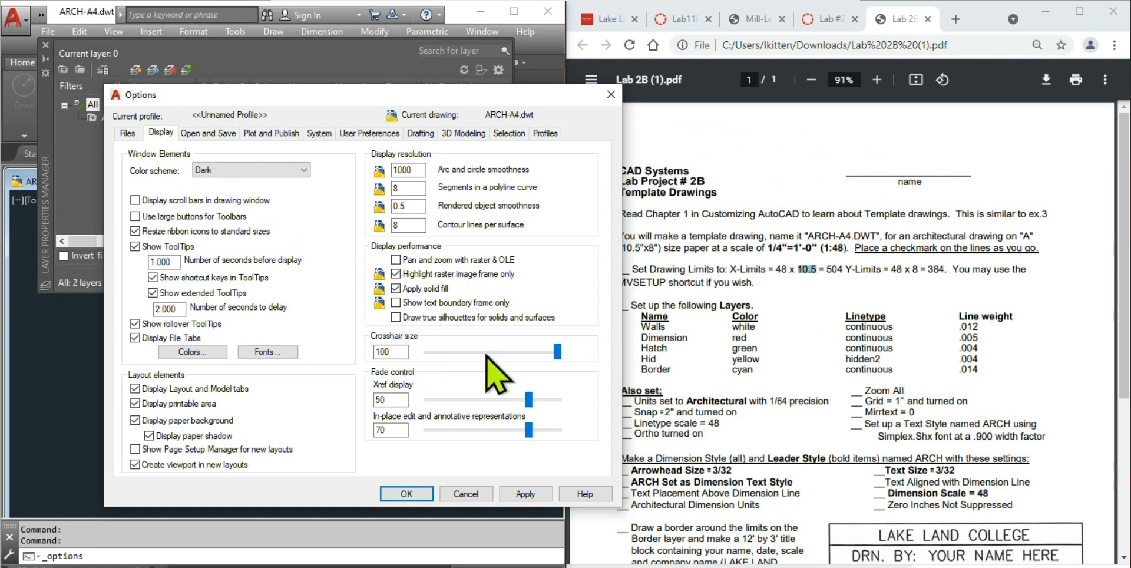
{"action": "mouse_move", "coordinate": [558, 353]}
{"action": "left_mouse_down"}
{"action": "mouse_move", "coordinate": [423, 354]}
{"action": "mouse_move", "coordinate": [576, 342]}
{"action": "left_mouse_up"}
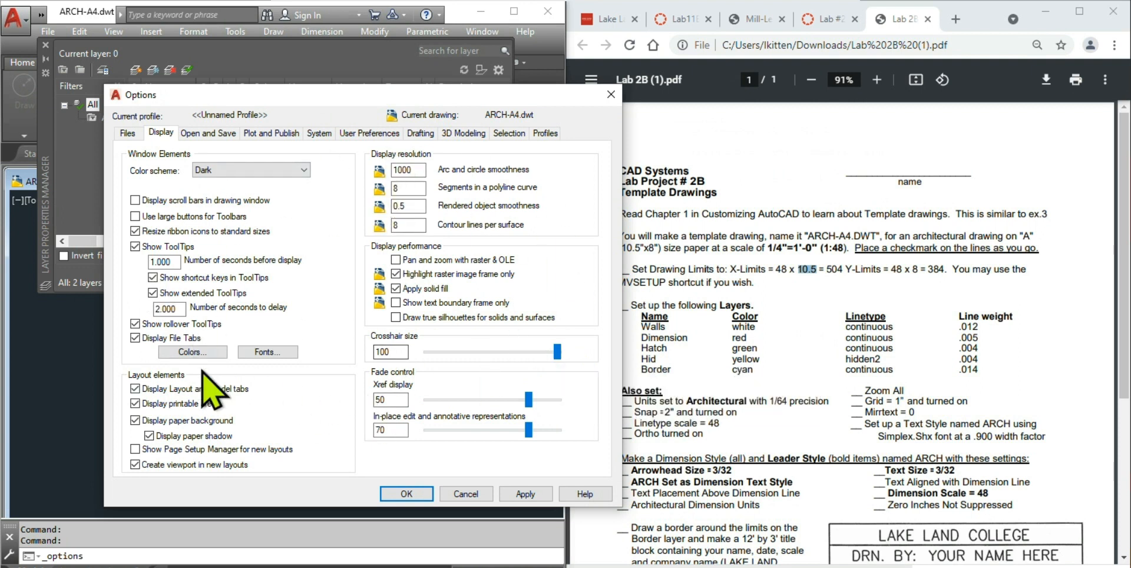
{"action": "left_click", "coordinate": [180, 356]}
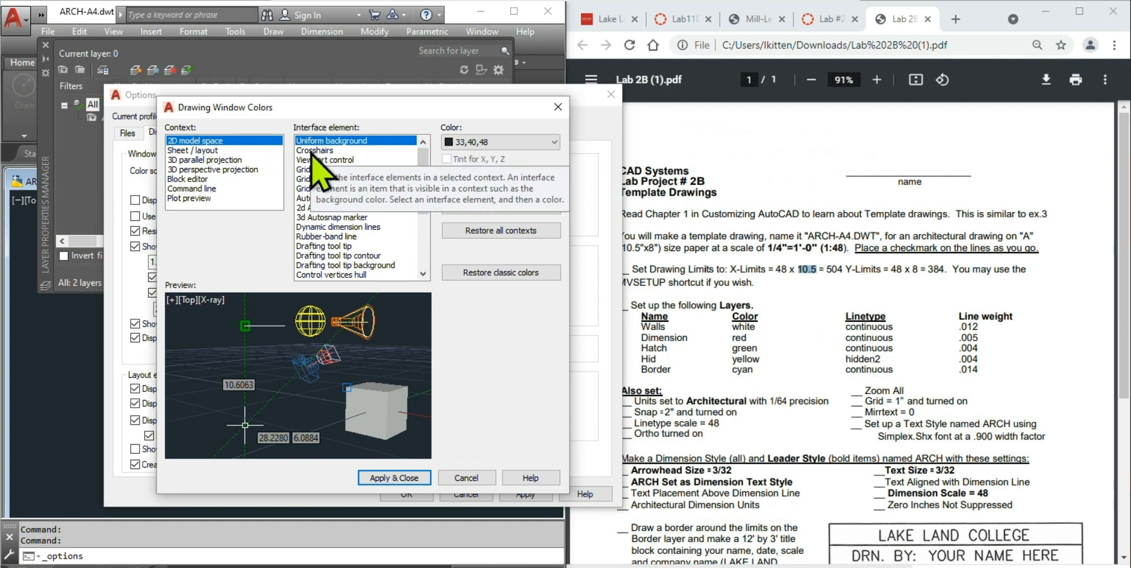
- Change the 2D model space crosshairs colour to Green and apply it
{"action": "left_click", "coordinate": [315, 151]}
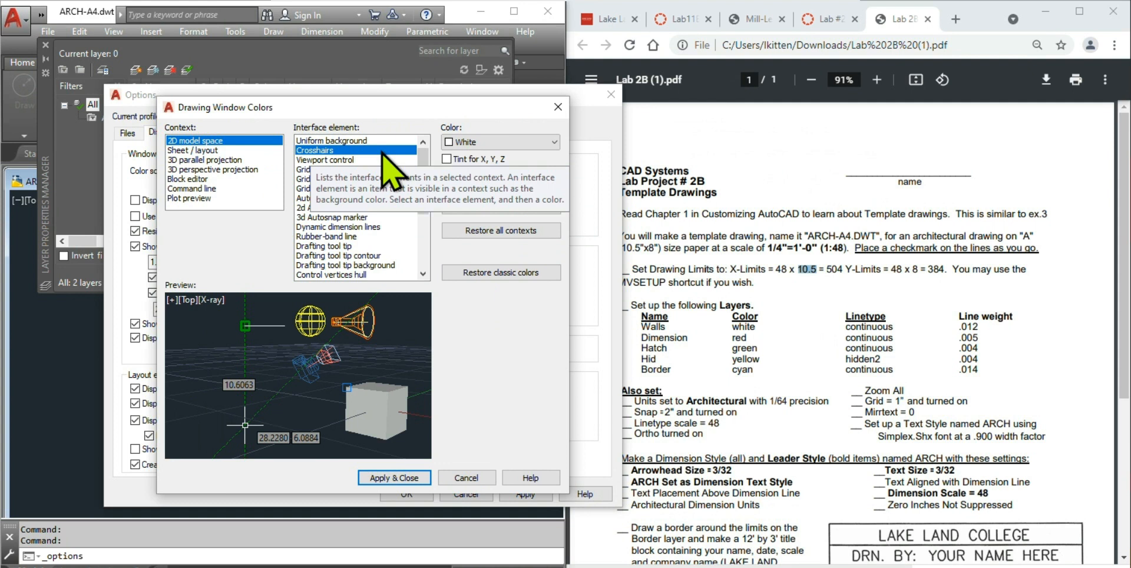
{"action": "left_click", "coordinate": [527, 144]}
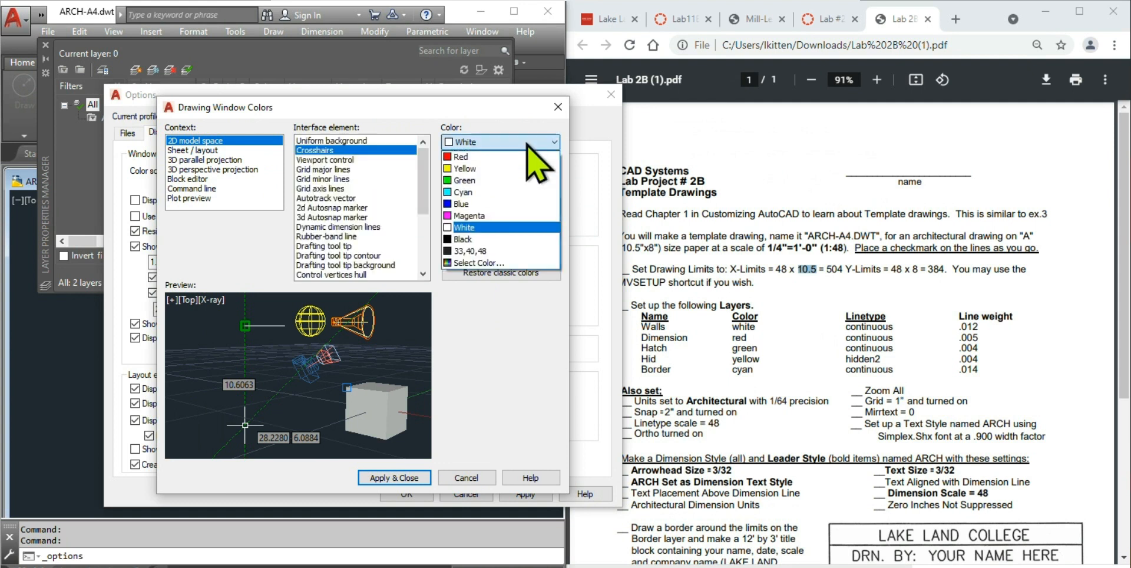
{"action": "left_click", "coordinate": [473, 183]}
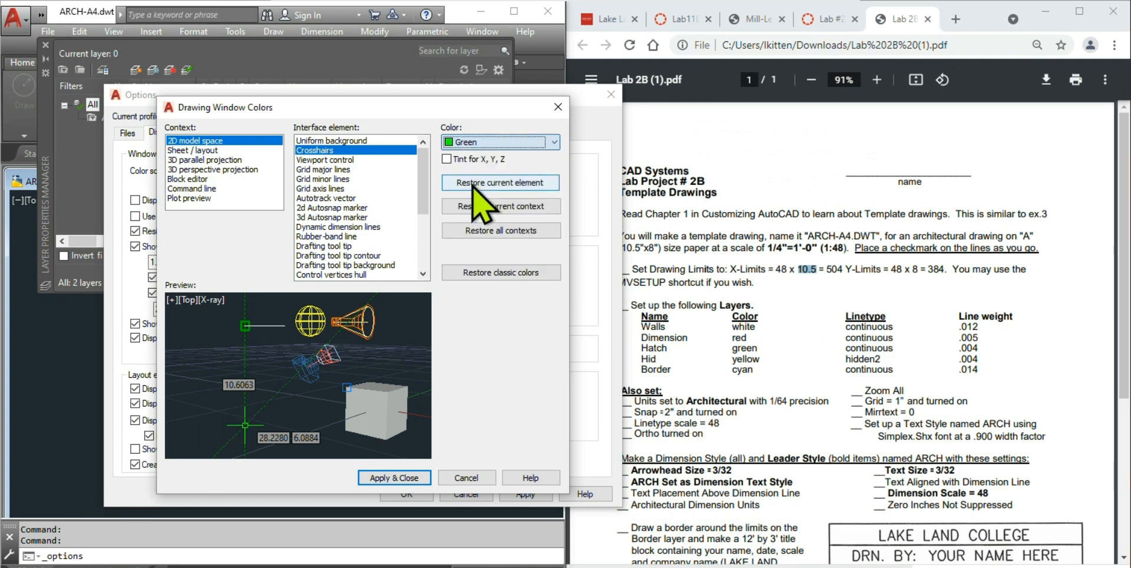
{"action": "left_click", "coordinate": [411, 479]}
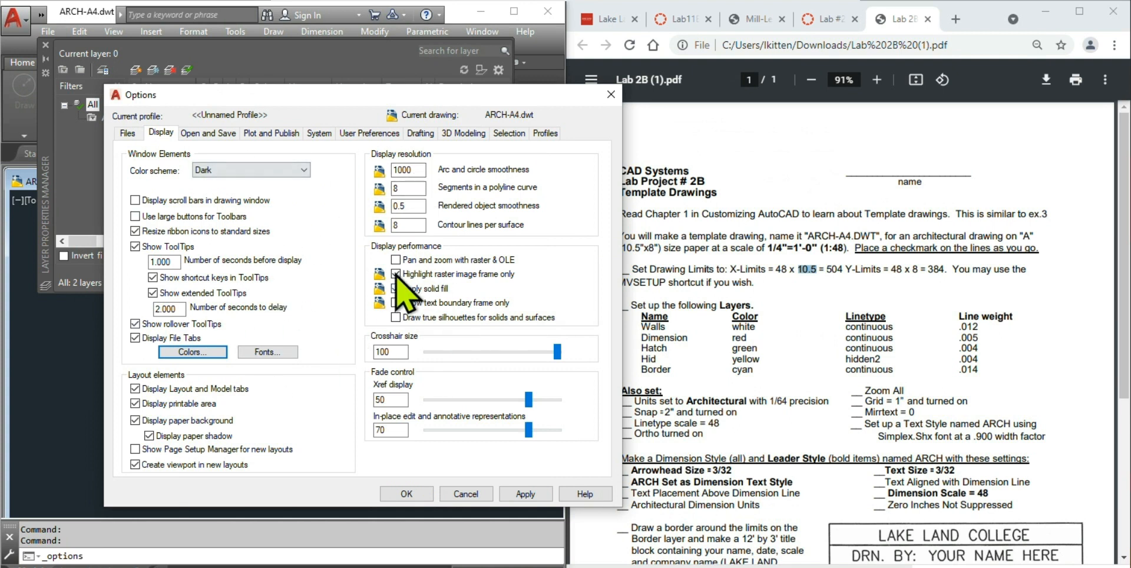
- Browse the Open and Save, Plot and Publish, and System pages of Options, ending on User Preferences
{"action": "left_click", "coordinate": [207, 133]}
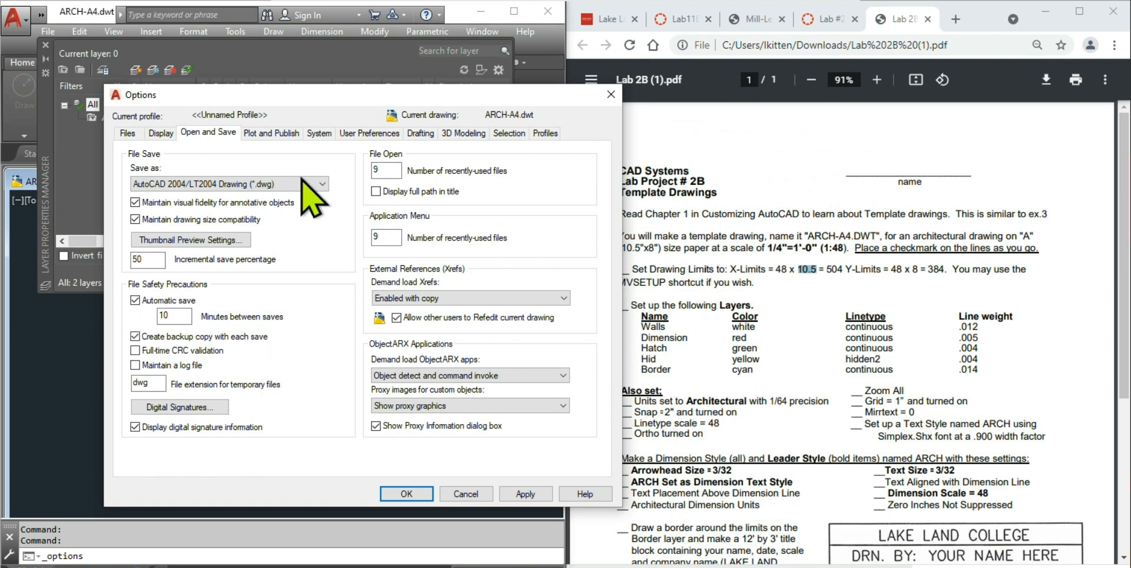
{"action": "left_click", "coordinate": [288, 133]}
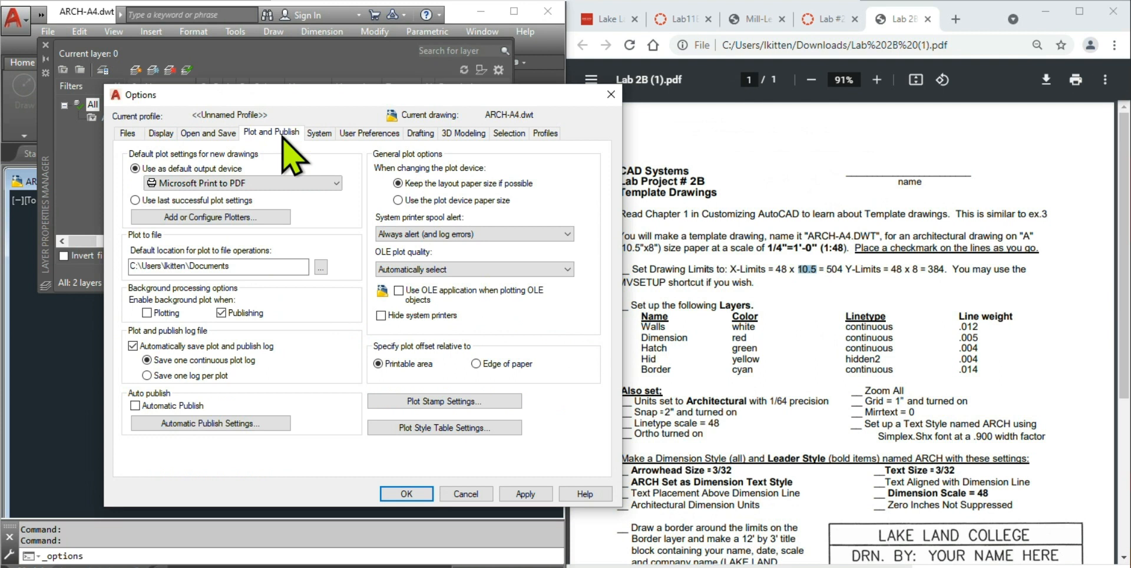
{"action": "left_click", "coordinate": [326, 136]}
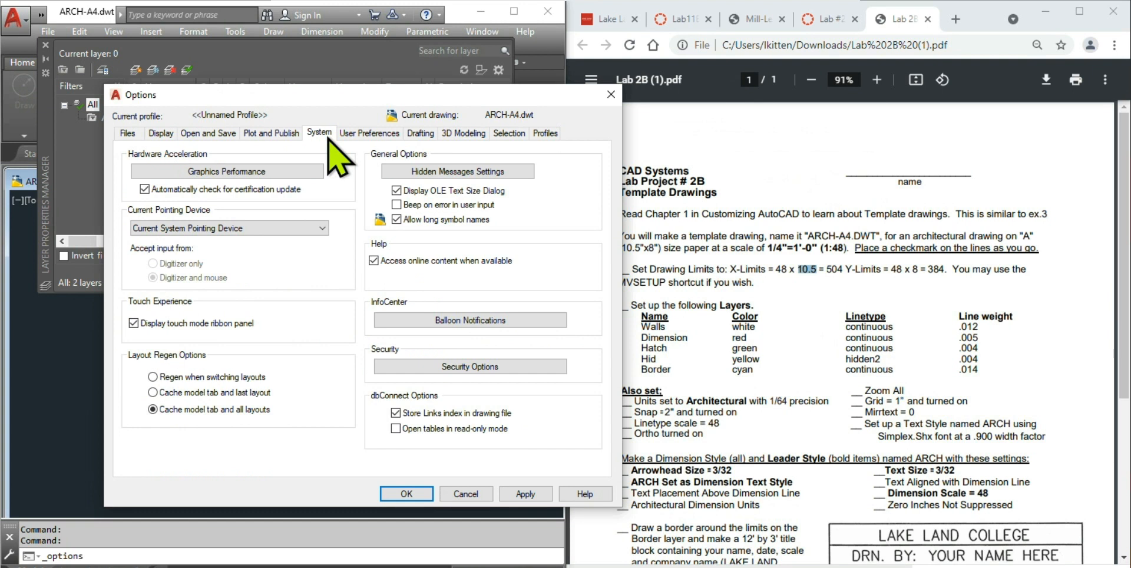
{"action": "left_click", "coordinate": [367, 133]}
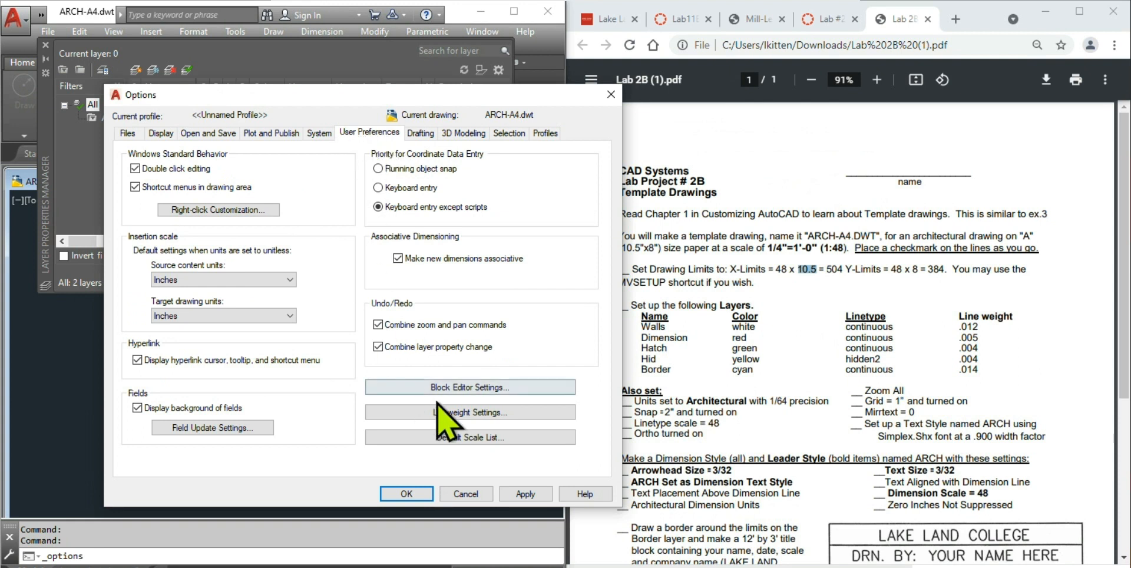
- Apply the Lineweight Settings with listing units kept on Inches (default 0.010")
{"action": "left_click", "coordinate": [482, 413]}
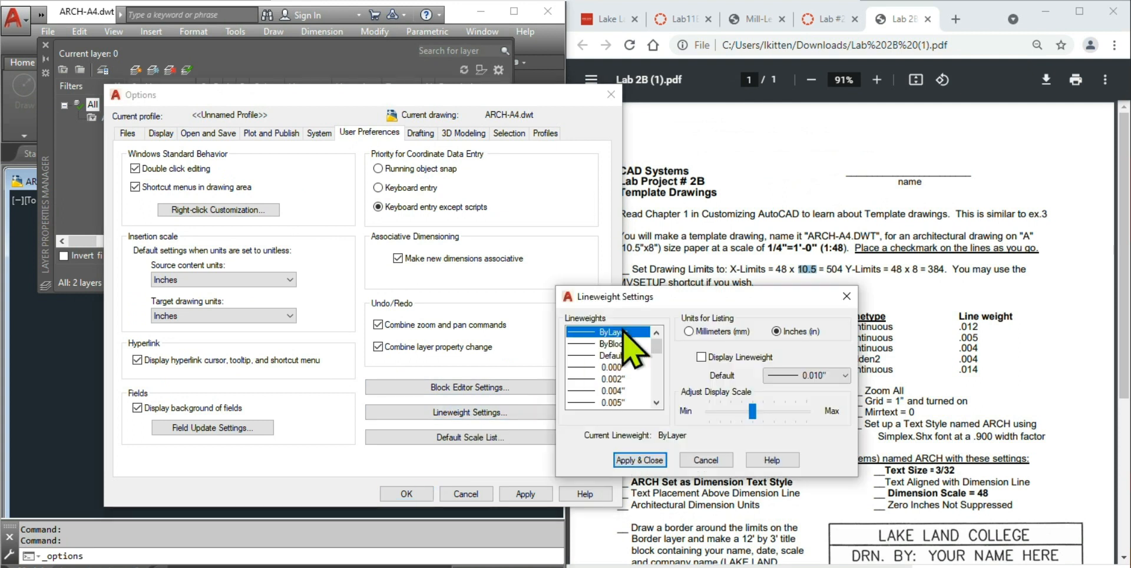
{"action": "left_click_drag", "start_coordinate": [687, 300], "coordinate": [410, 156]}
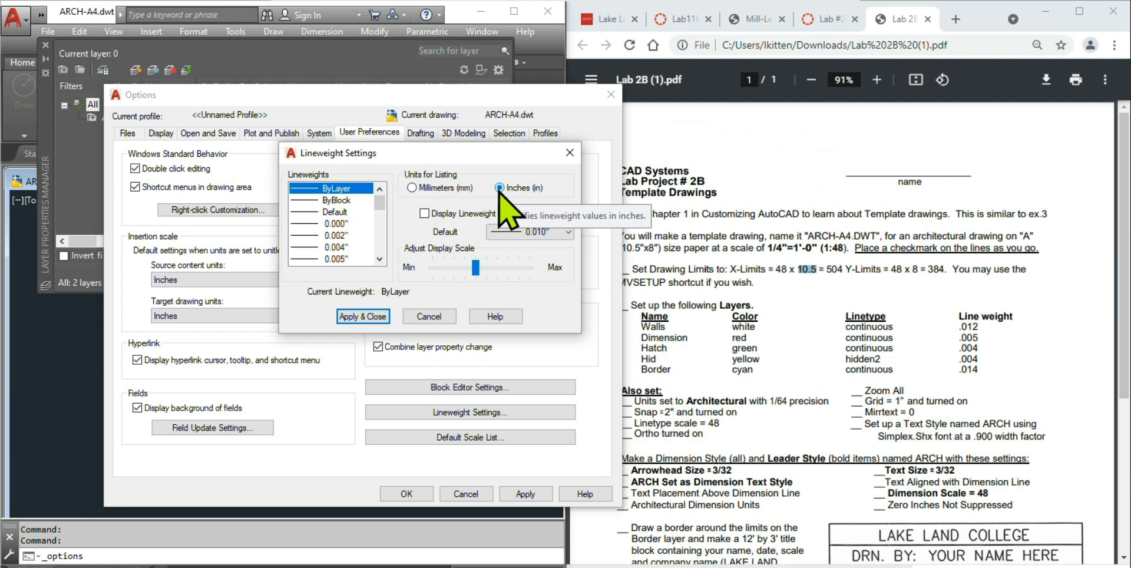
{"action": "left_click", "coordinate": [369, 319]}
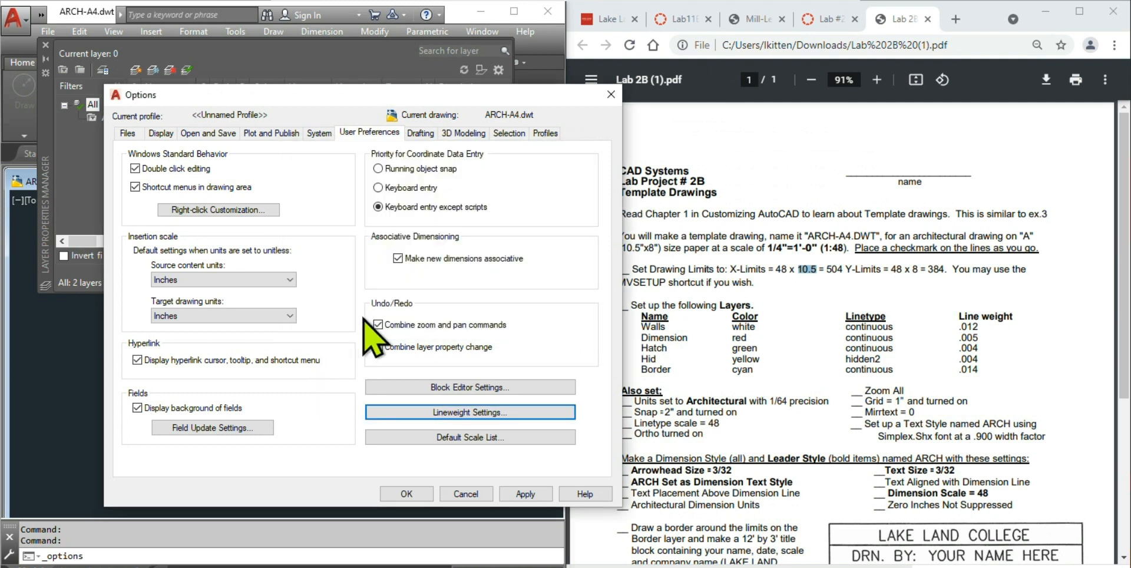
- Look through the Drafting, 3D Modeling, System and Selection option pages, then apply the options
{"action": "left_click", "coordinate": [420, 134]}
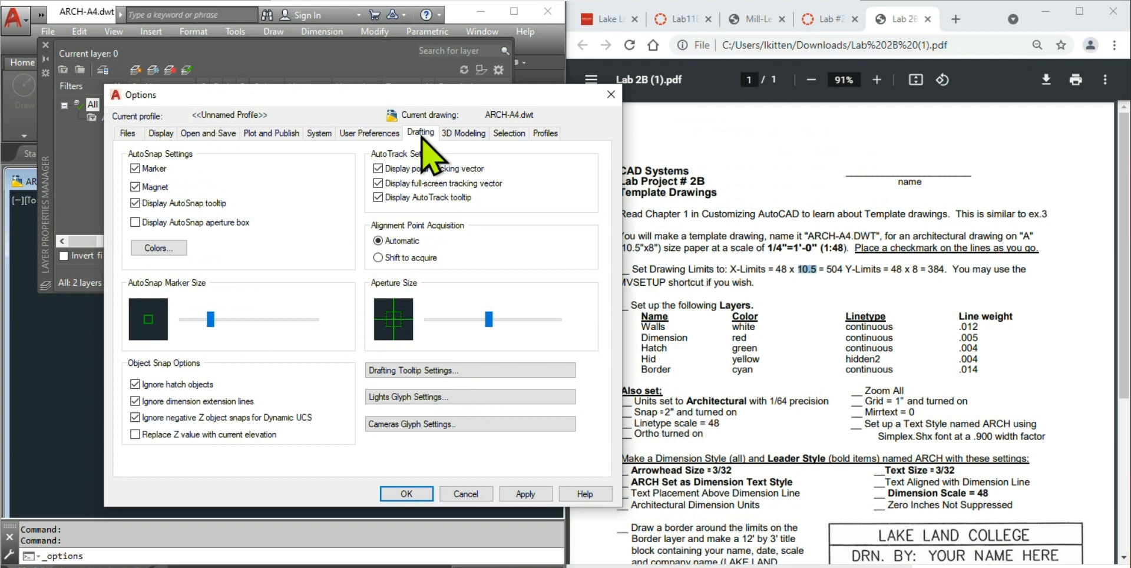
{"action": "left_click", "coordinate": [468, 137]}
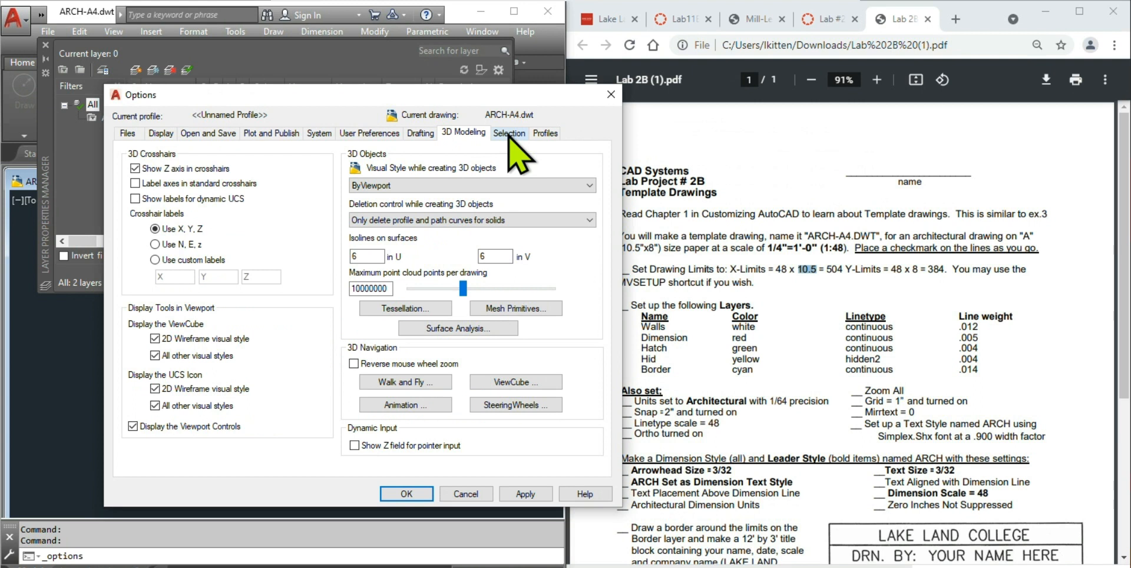
{"action": "left_click", "coordinate": [416, 135]}
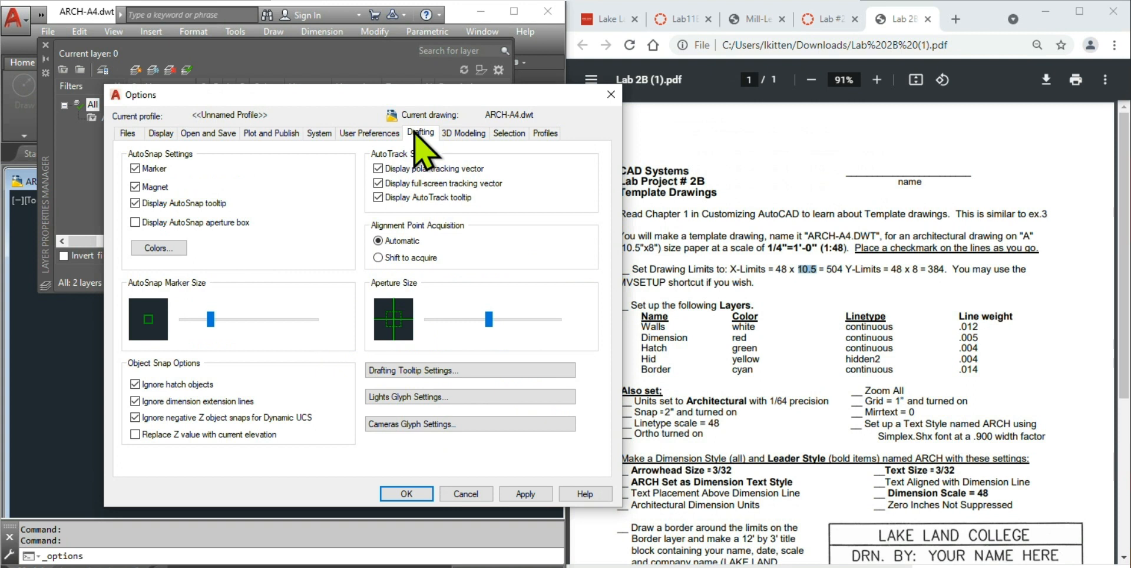
{"action": "left_click", "coordinate": [372, 134]}
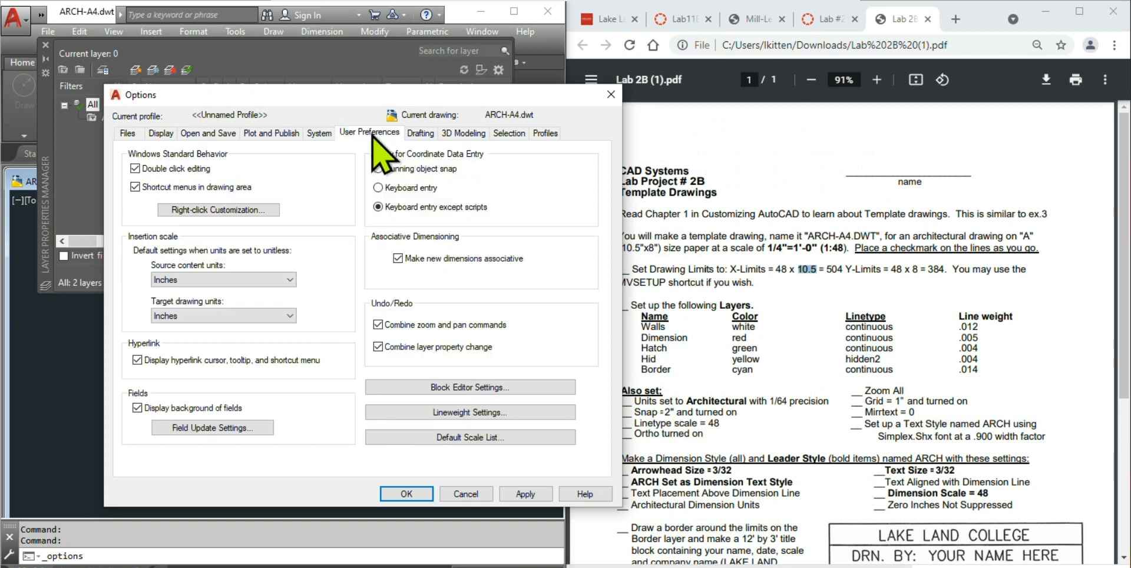
{"action": "left_click", "coordinate": [320, 134]}
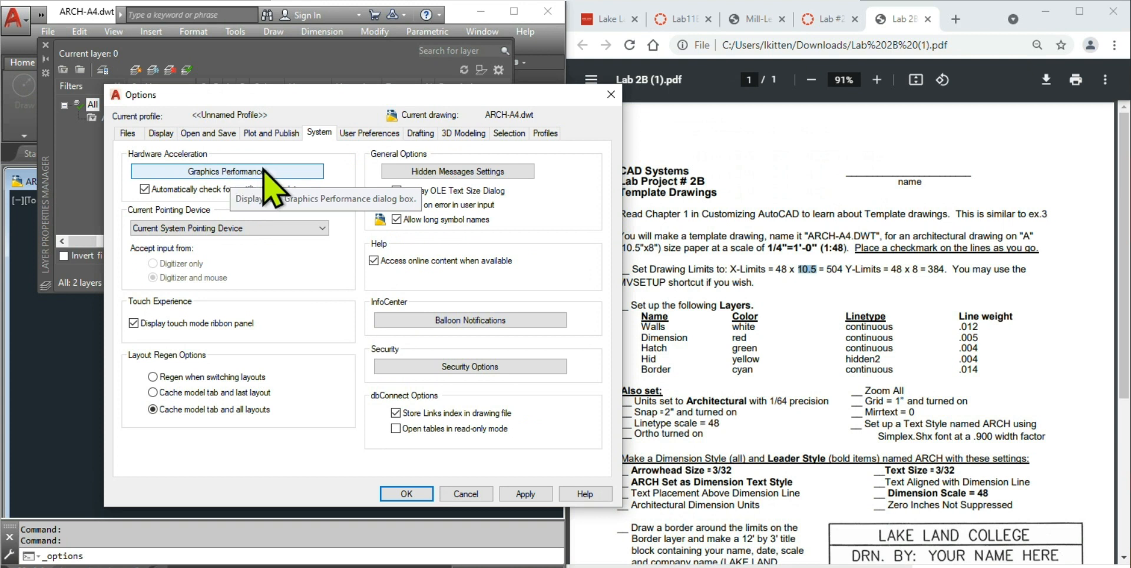
{"action": "left_click", "coordinate": [461, 133]}
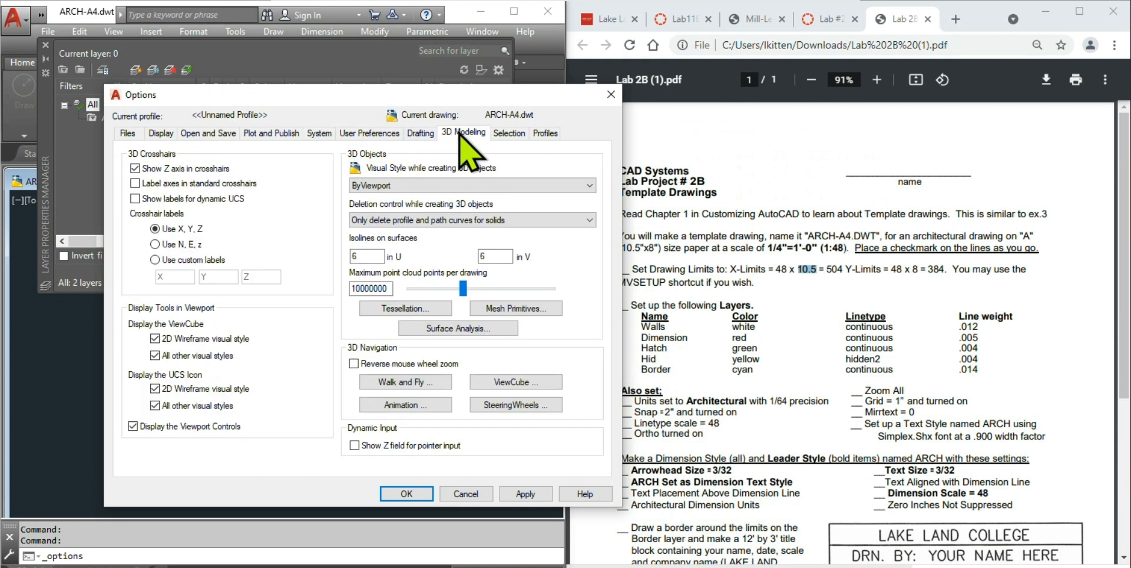
{"action": "left_click", "coordinate": [510, 133]}
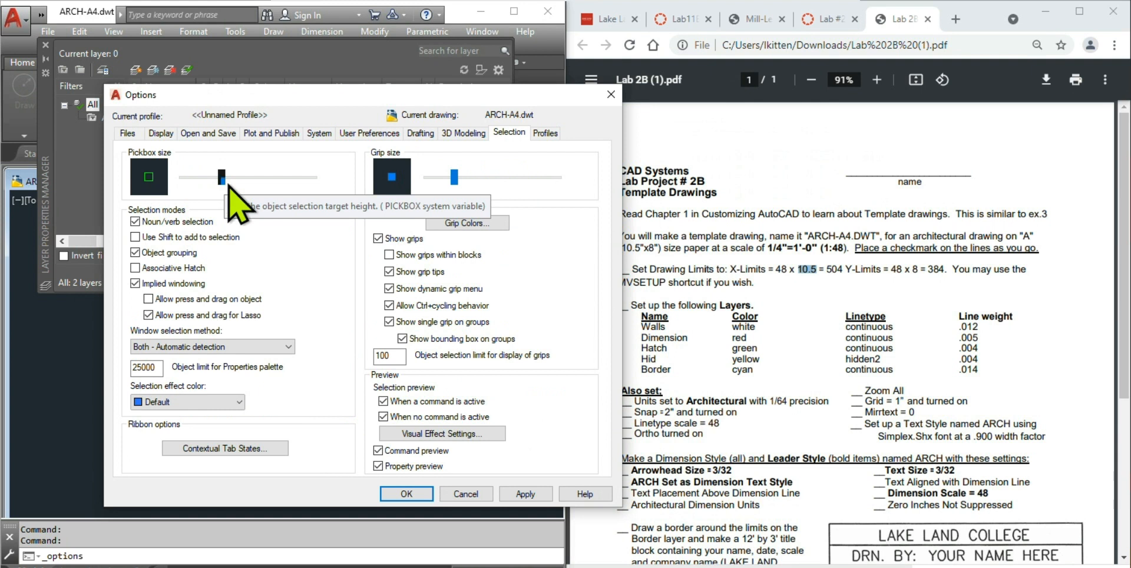
{"action": "left_click", "coordinate": [521, 493]}
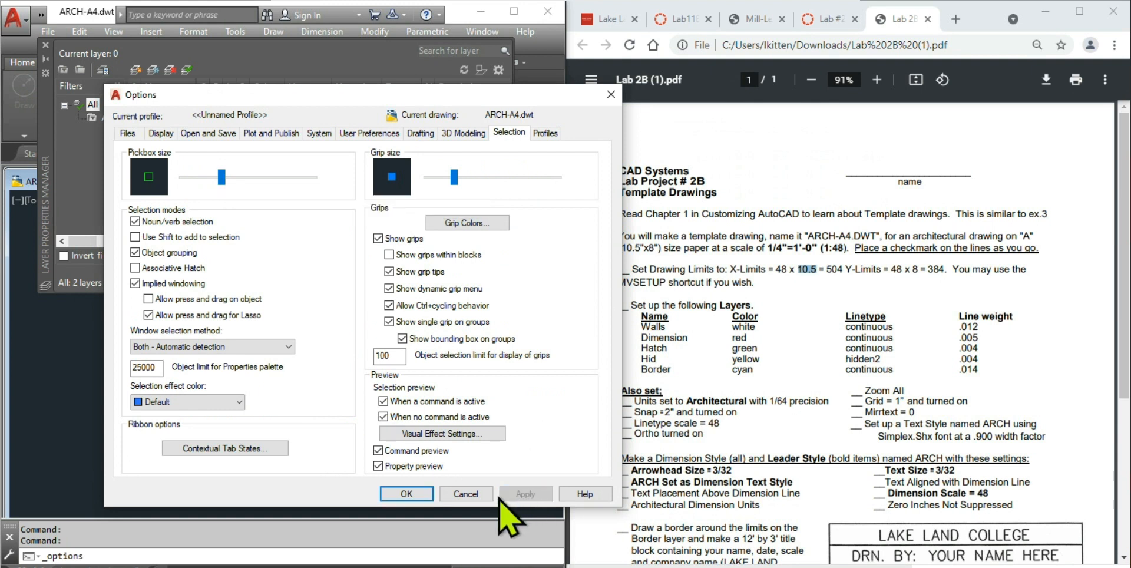
- Close Options with OK, switch Ortho mode on, and bring up the Object Snap menu
{"action": "left_click", "coordinate": [400, 495]}
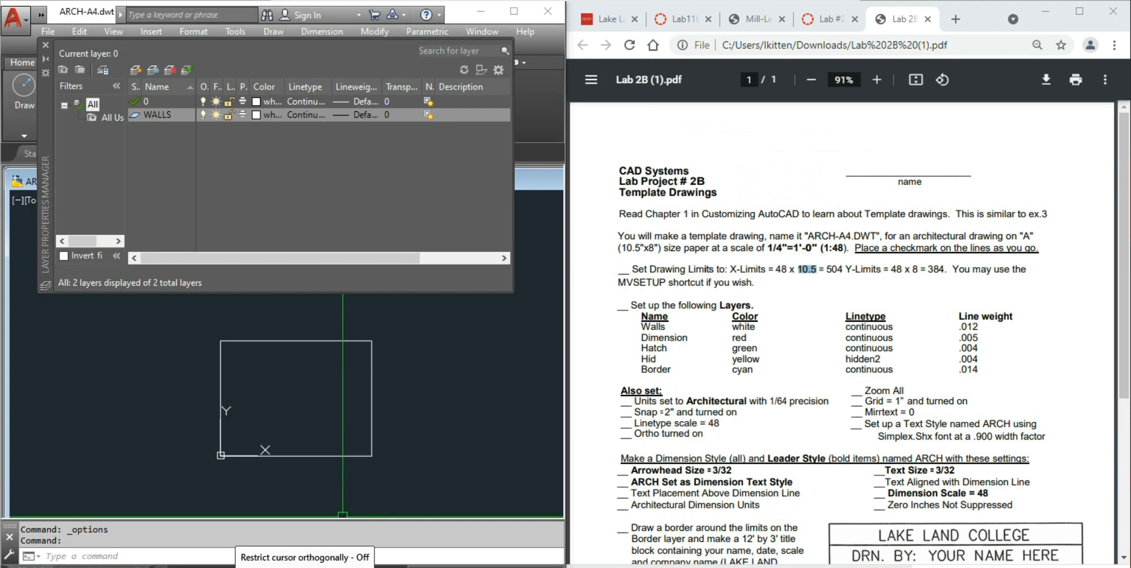
{"action": "left_click", "coordinate": [305, 566]}
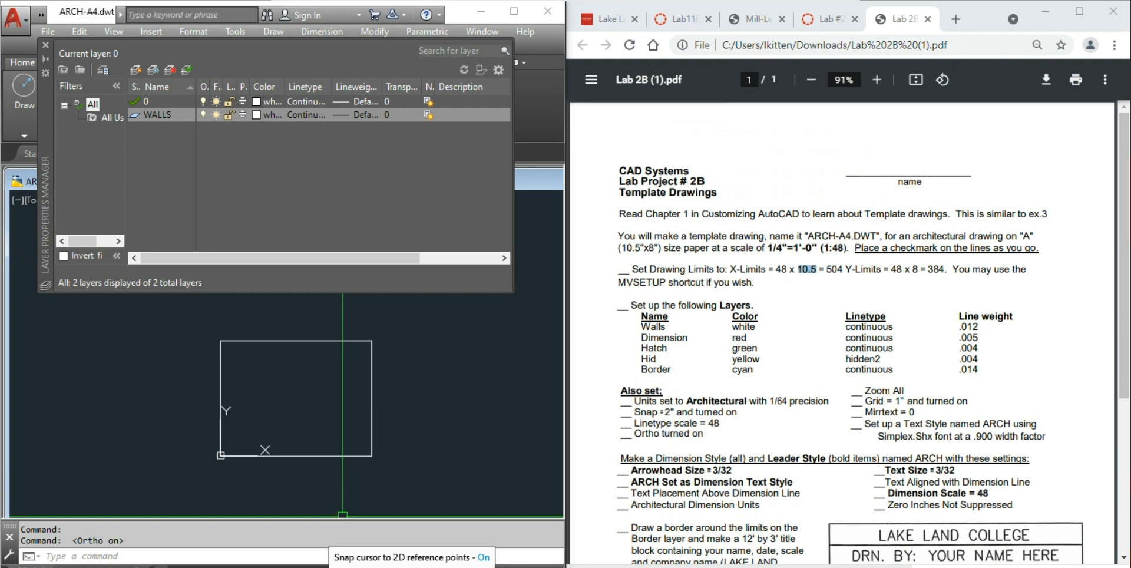
{"action": "right_click", "coordinate": [334, 567]}
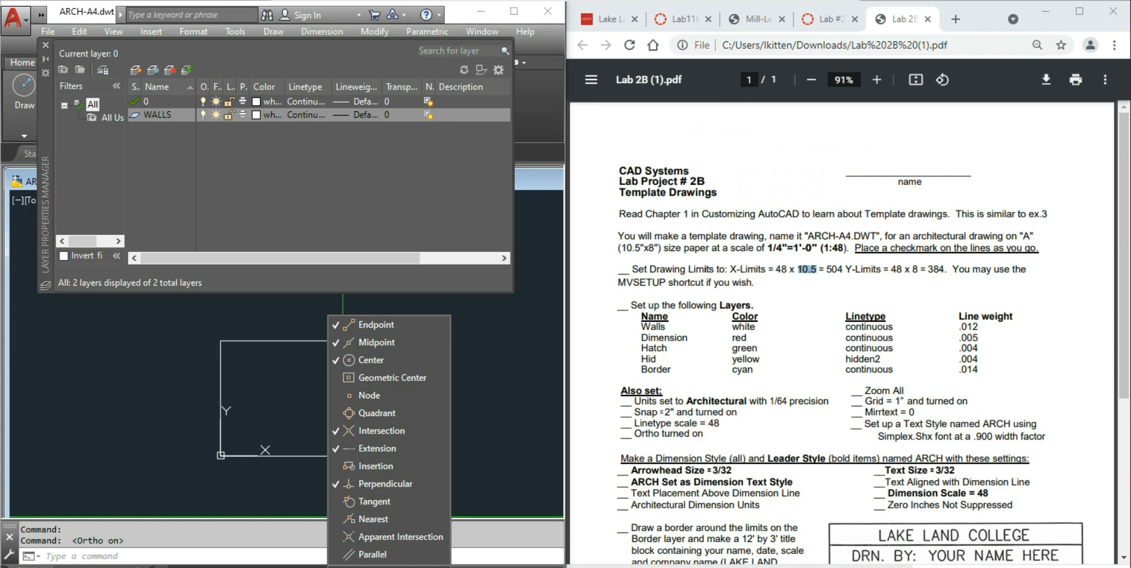
- In Drafting Settings, keep pointer input at Polar format with Absolute coordinates, then close both dialogs
{"action": "left_click", "coordinate": [377, 567]}
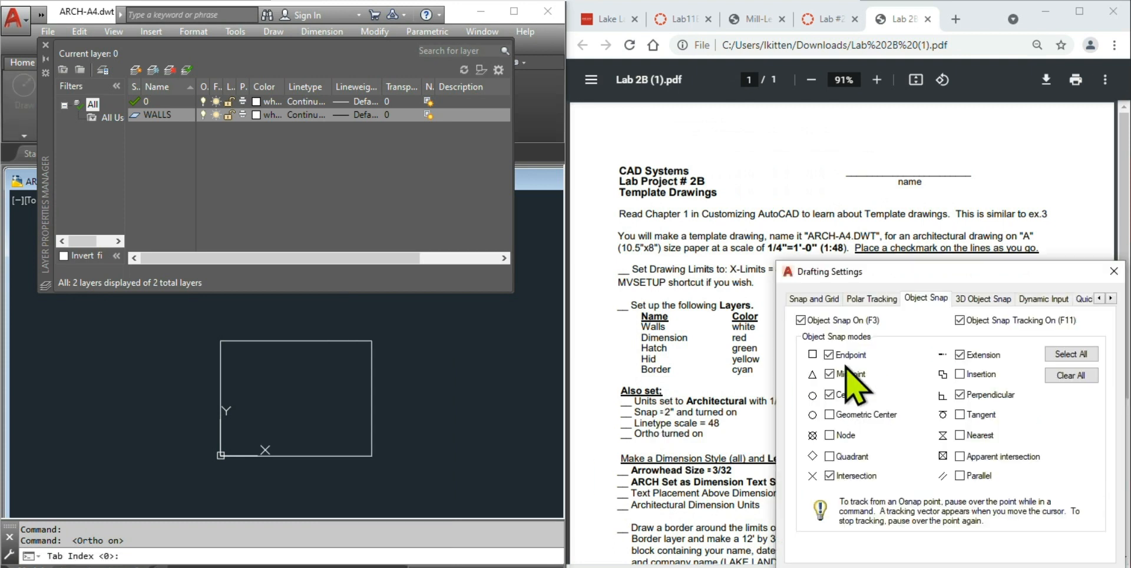
{"action": "left_click_drag", "start_coordinate": [958, 272], "coordinate": [463, 150]}
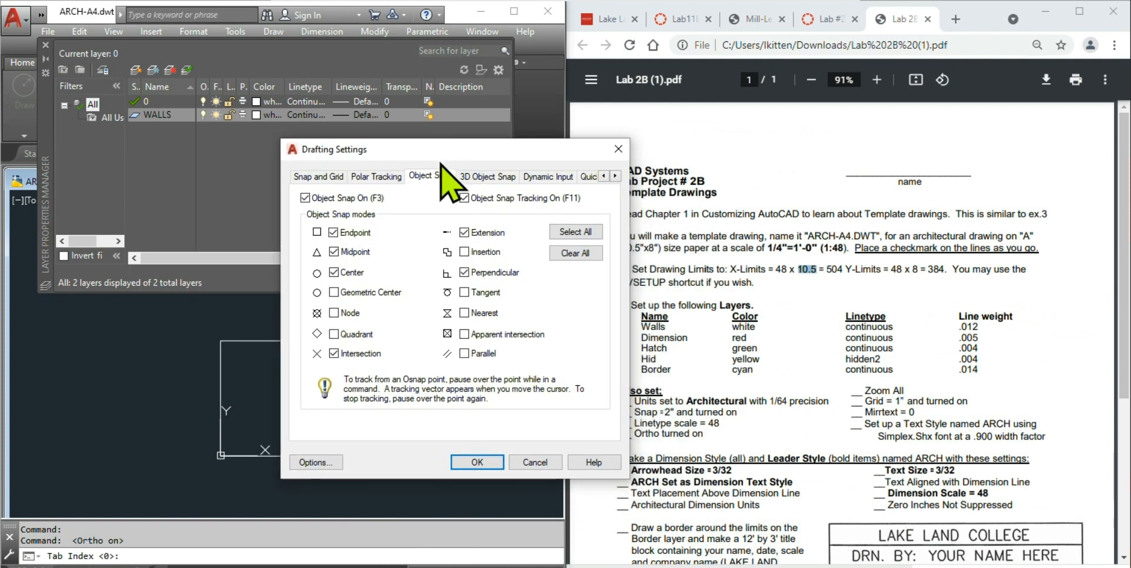
{"action": "left_click", "coordinate": [556, 177]}
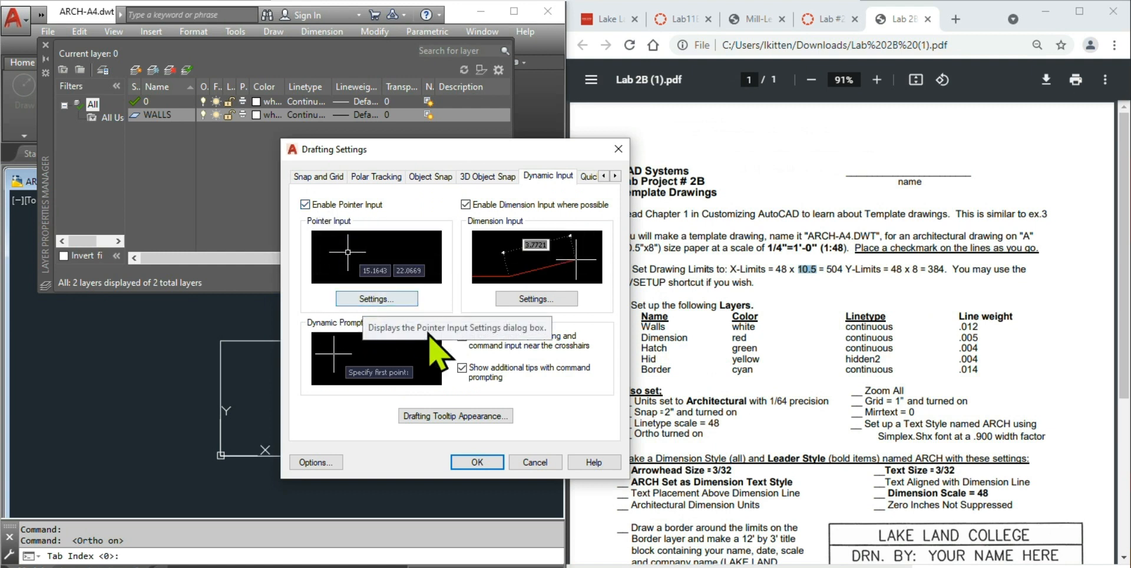
{"action": "left_click", "coordinate": [385, 299]}
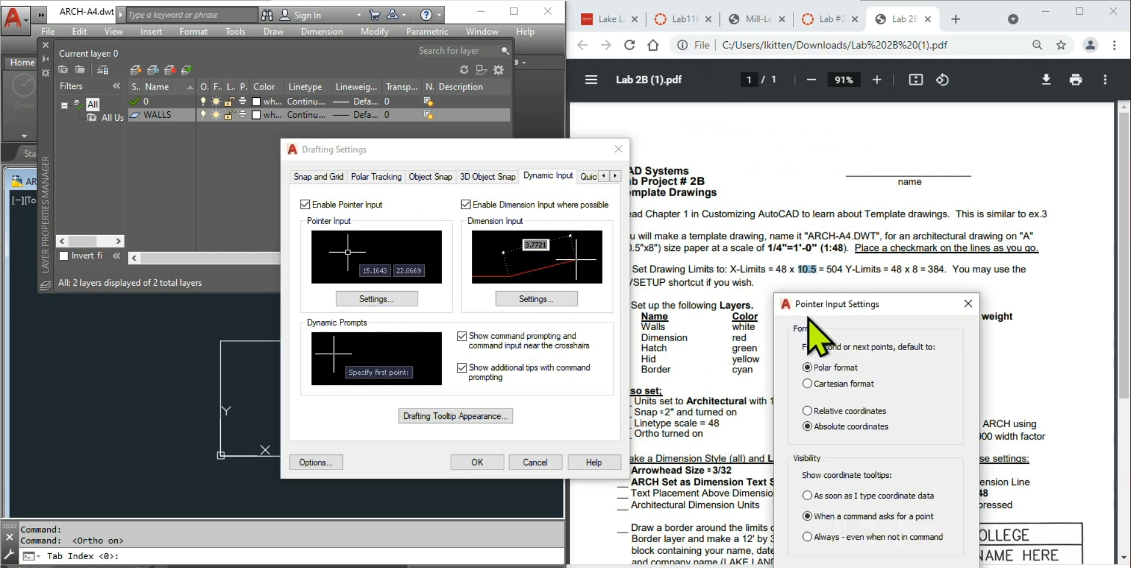
{"action": "left_click_drag", "start_coordinate": [884, 310], "coordinate": [535, 144]}
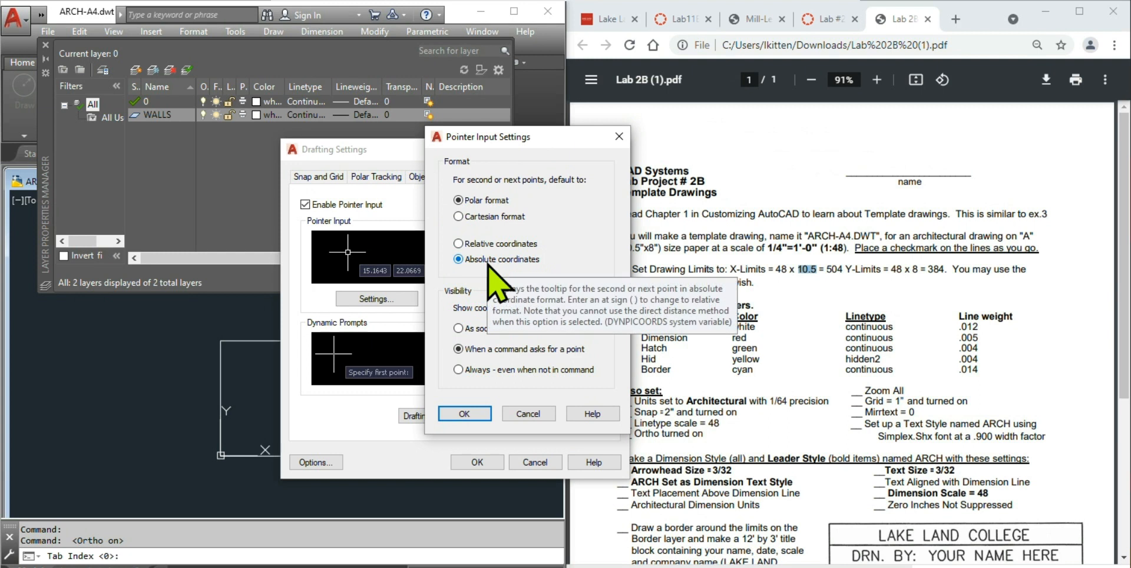
{"action": "left_click", "coordinate": [465, 414]}
{"action": "left_click", "coordinate": [474, 461]}
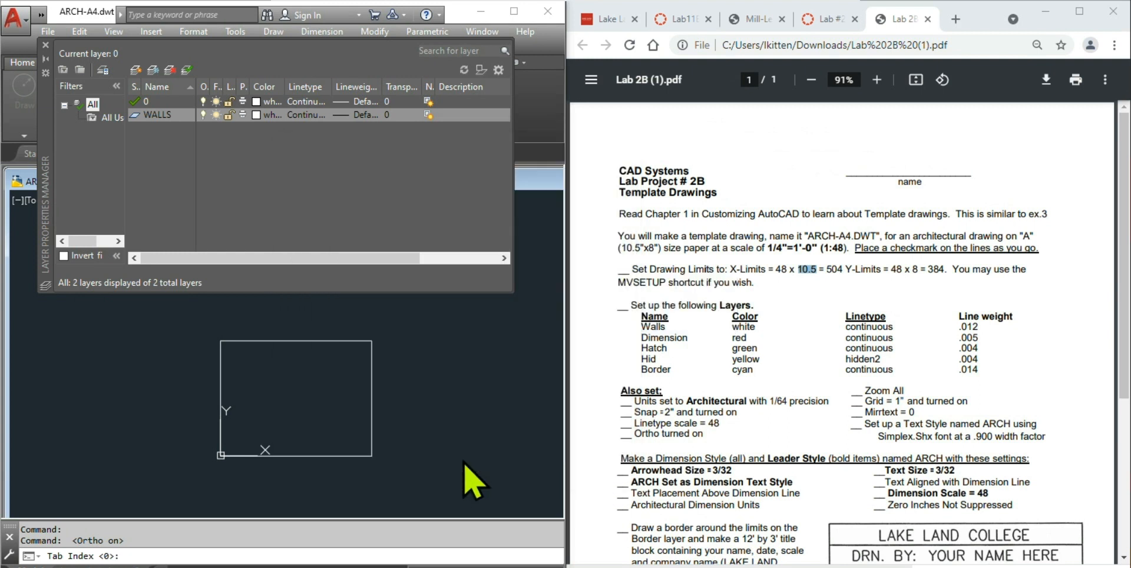
- Cancel the active command and assign a 0.012" lineweight to the WALLS layer
{"action": "key", "text": "Escape"}
{"action": "key", "text": "Escape"}
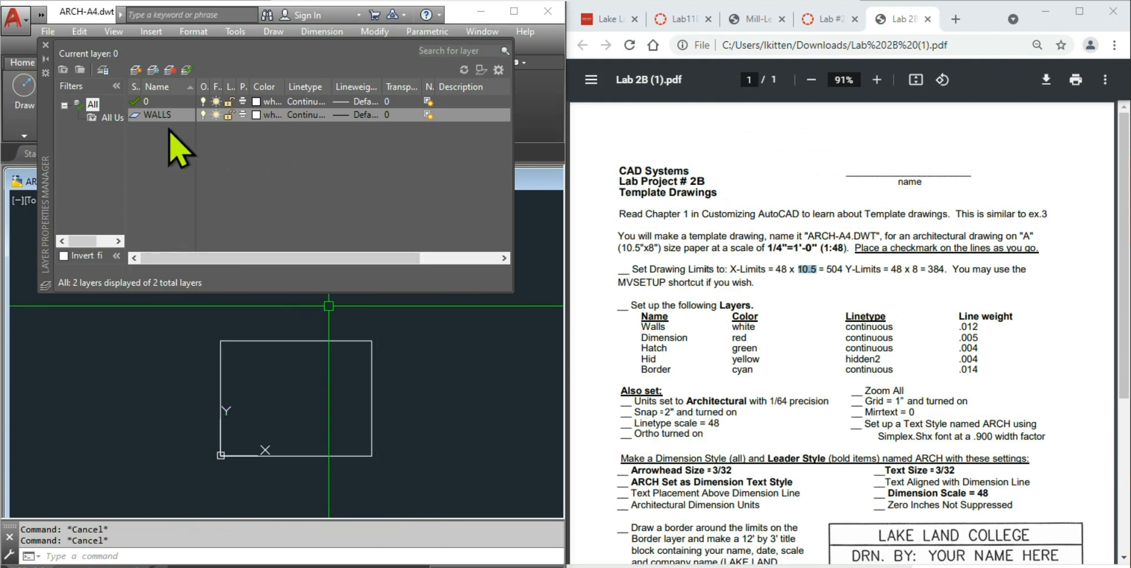
{"action": "left_click", "coordinate": [361, 114]}
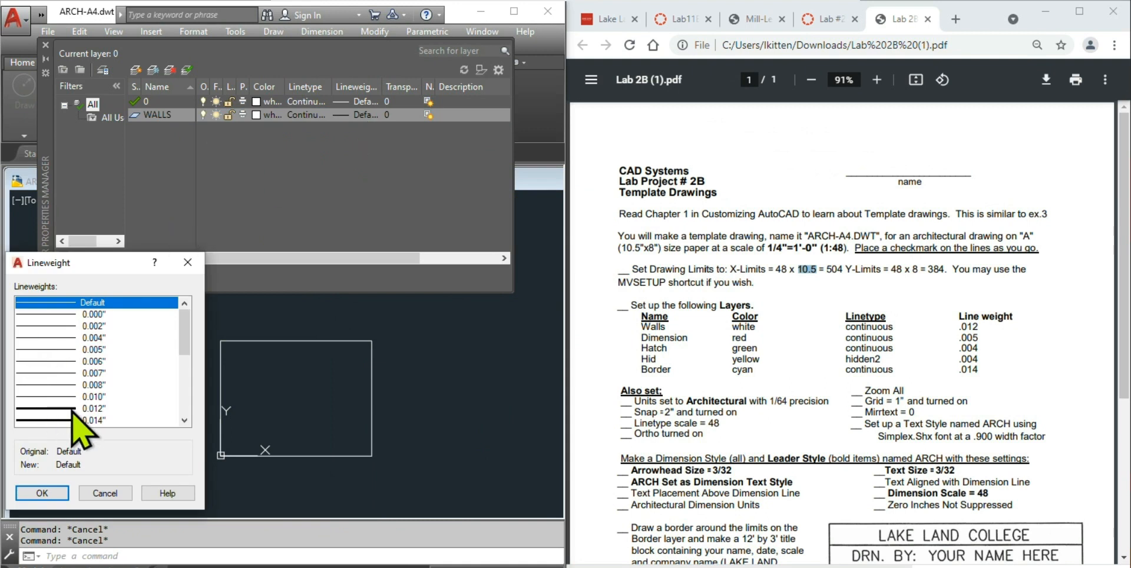
{"action": "left_click", "coordinate": [69, 409]}
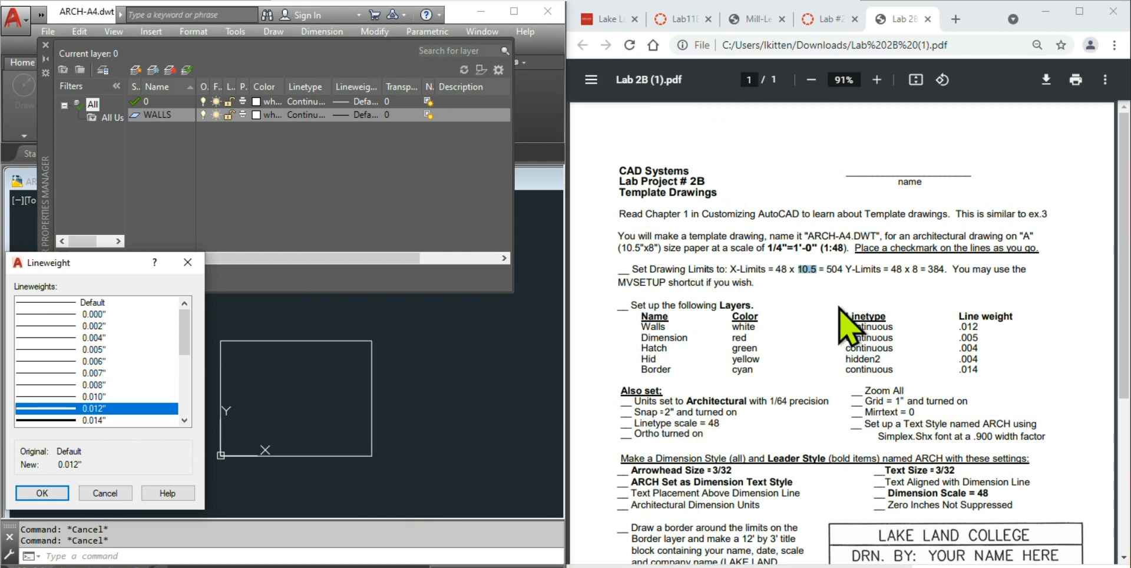
{"action": "left_click", "coordinate": [41, 493]}
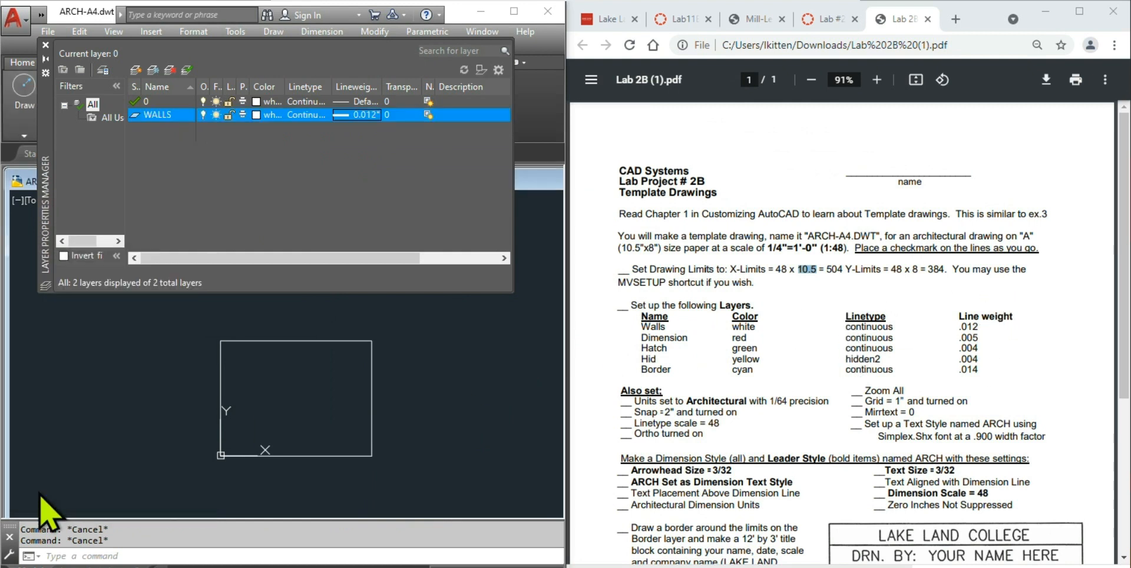
- Create a new layer named DIM and colour it red
{"action": "right_click", "coordinate": [164, 140]}
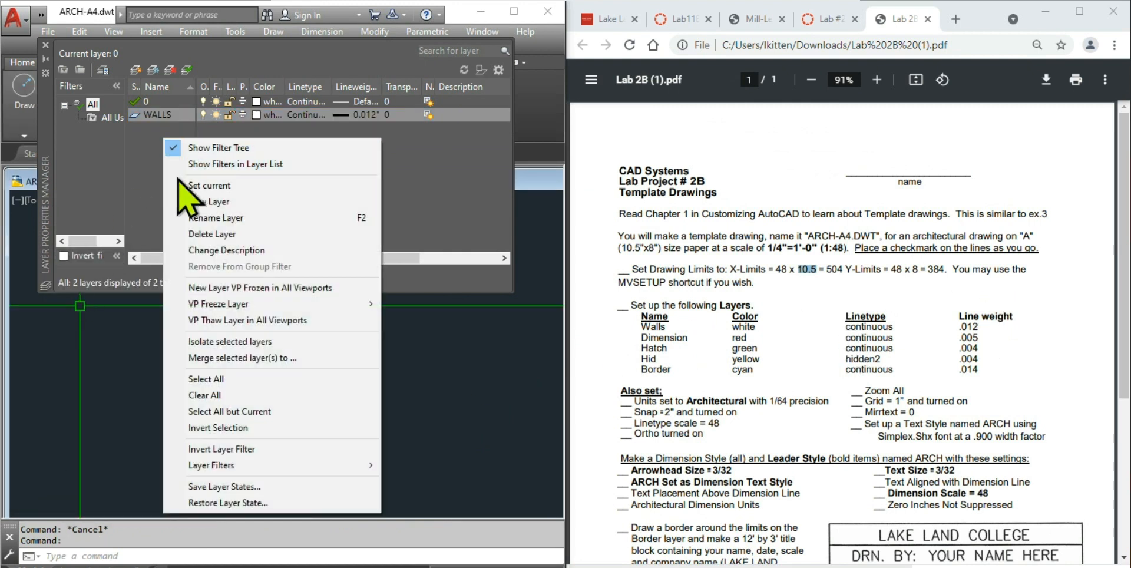
{"action": "left_click", "coordinate": [260, 201]}
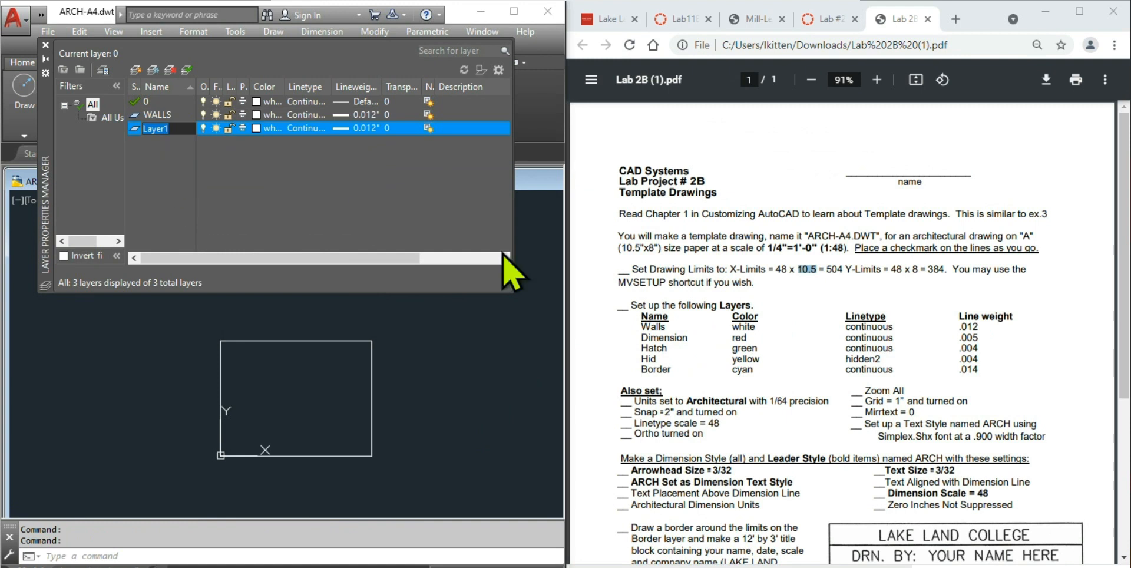
{"action": "type", "text": "DIM"}
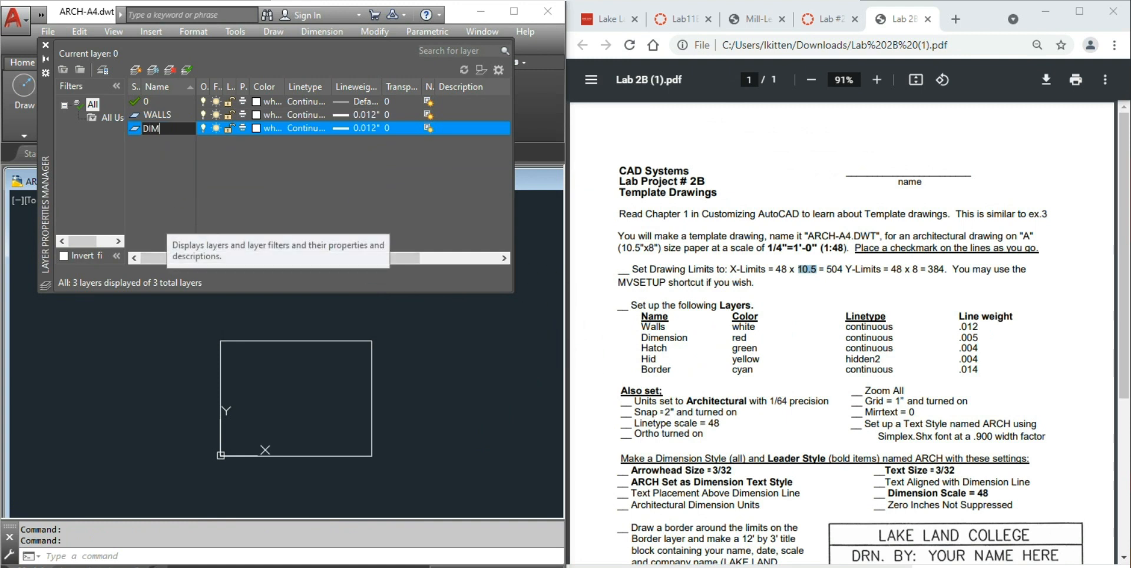
{"action": "left_click", "coordinate": [256, 129]}
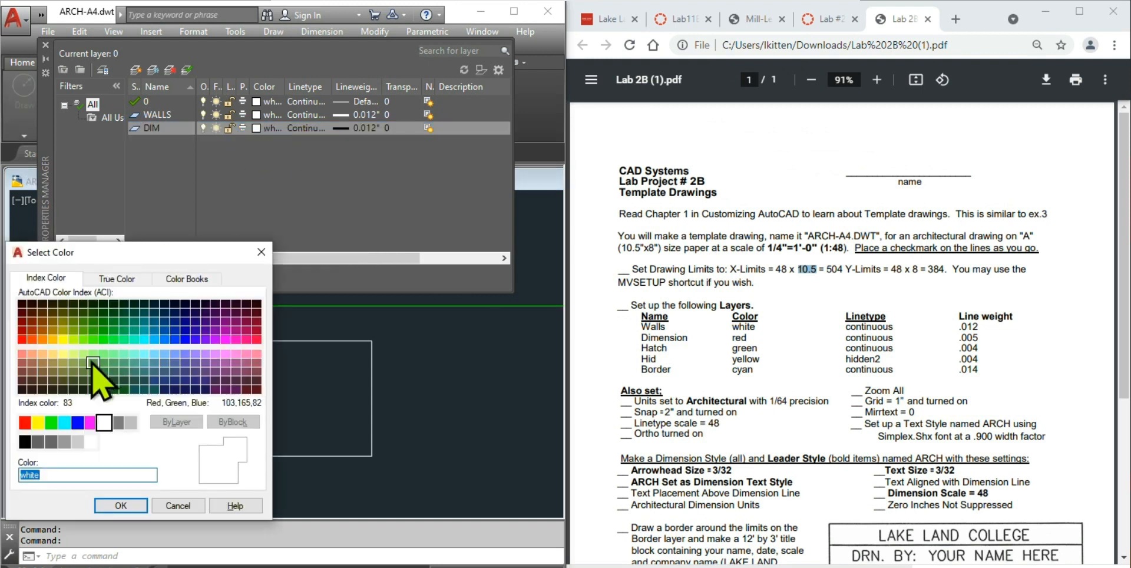
{"action": "left_click", "coordinate": [115, 507]}
- Keep DIM's linetype Continuous and give it a 0.005" lineweight
{"action": "left_click", "coordinate": [307, 129]}
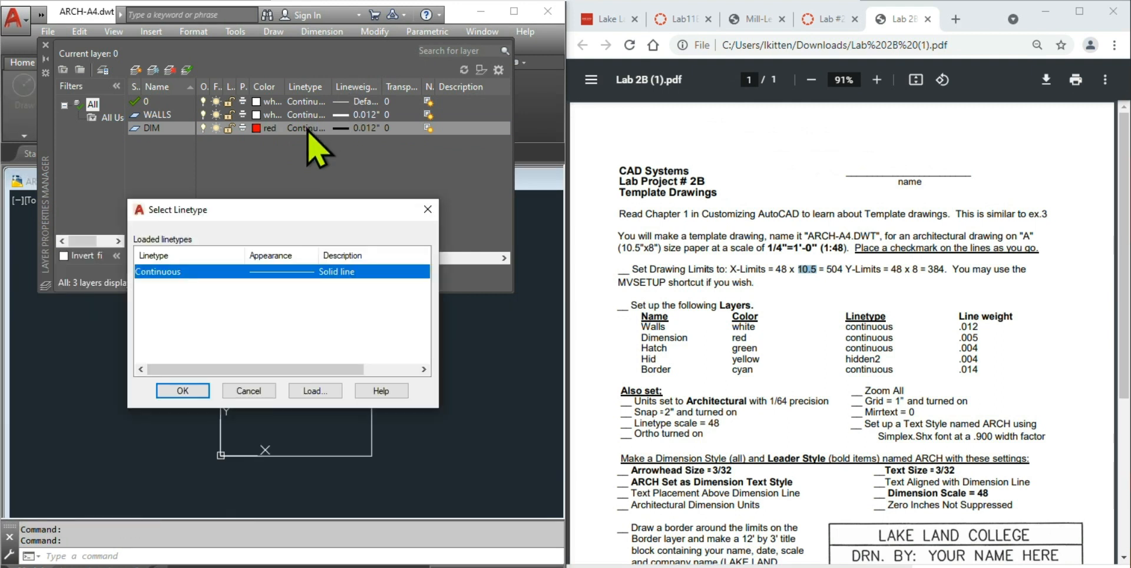
{"action": "left_click", "coordinate": [201, 391]}
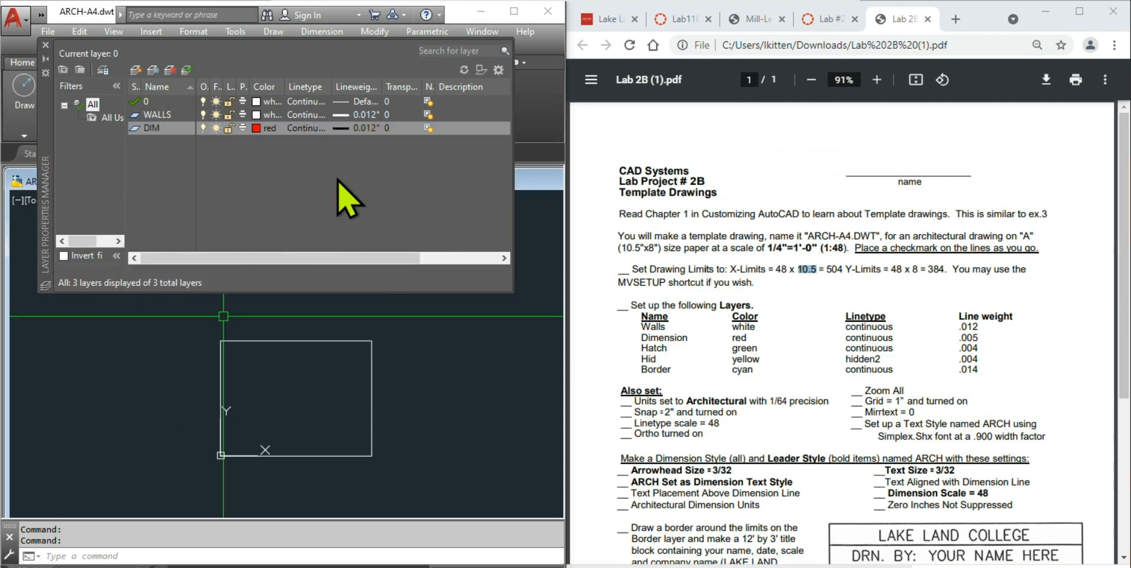
{"action": "left_click", "coordinate": [366, 129]}
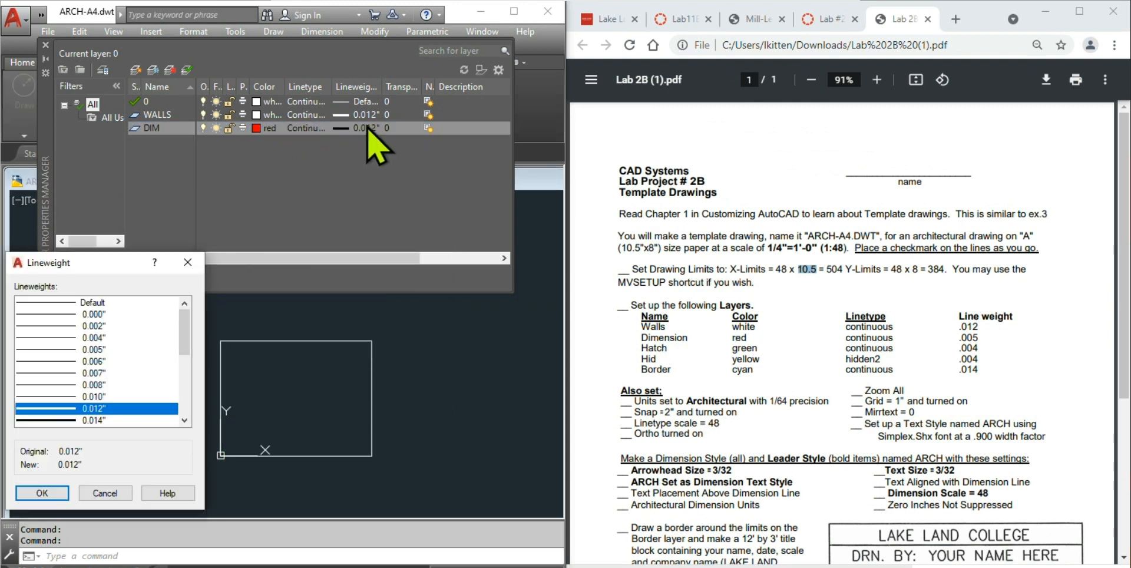
{"action": "left_click", "coordinate": [83, 349]}
{"action": "left_click", "coordinate": [29, 491]}
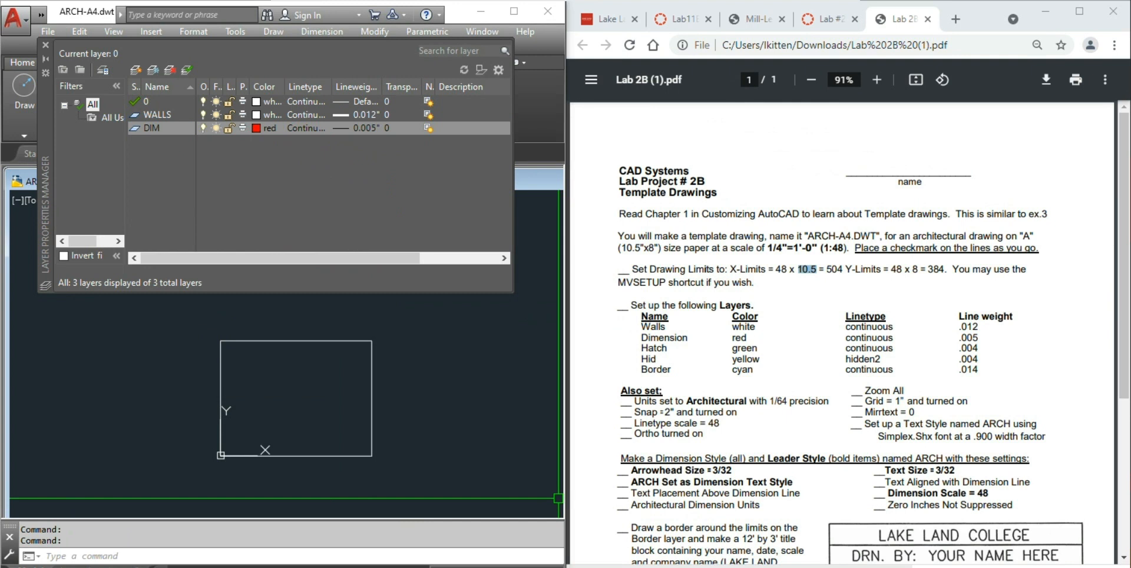
- Add a green HATCH layer, then close the Layer Properties Manager
{"action": "right_click", "coordinate": [169, 156]}
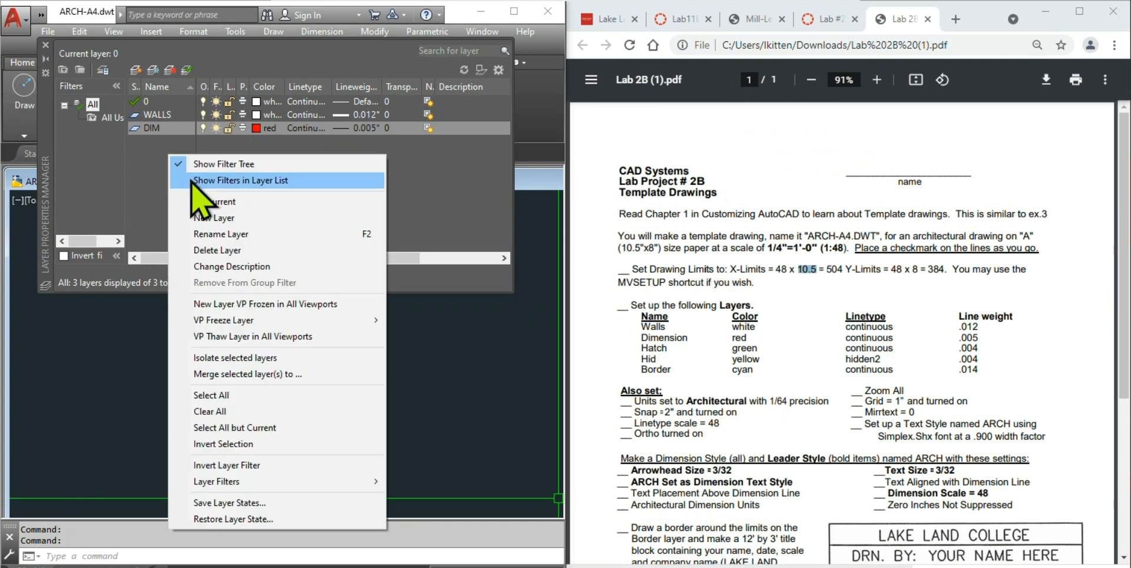
{"action": "left_click", "coordinate": [224, 217]}
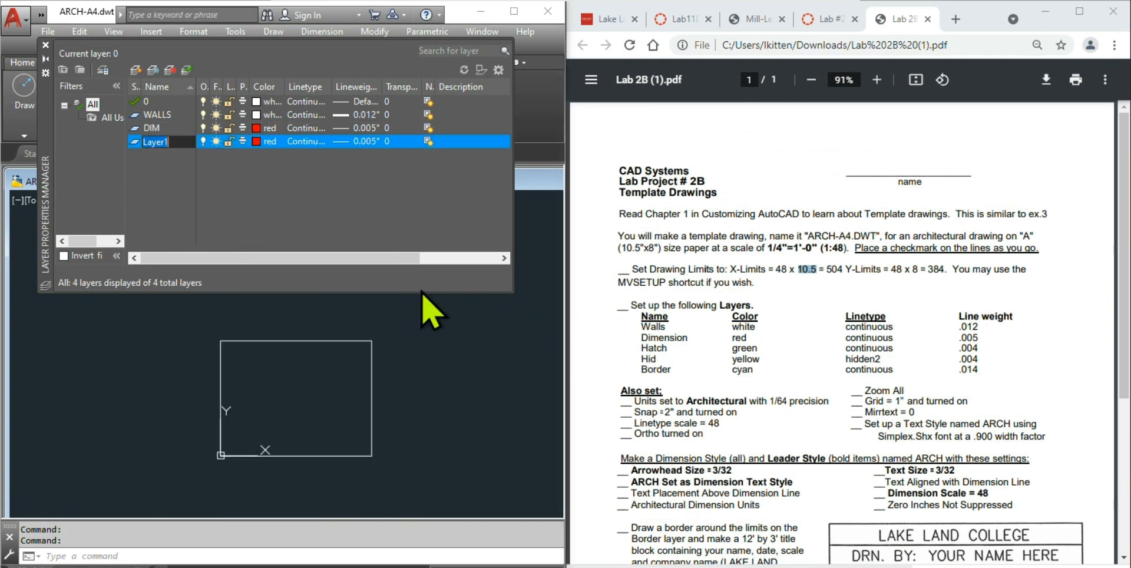
{"action": "type", "text": "HATCH"}
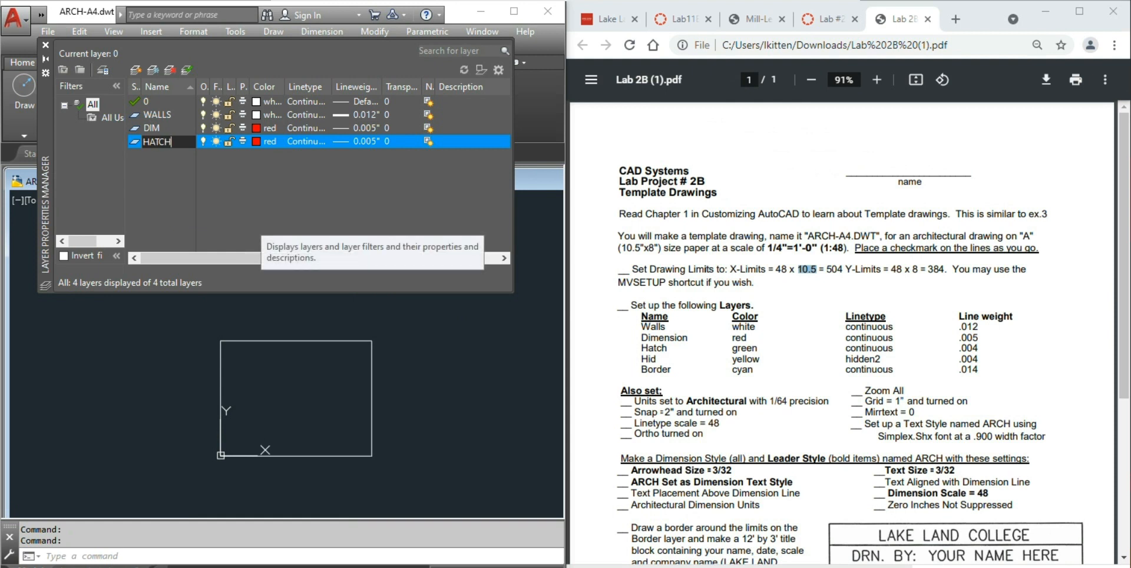
{"action": "left_click", "coordinate": [257, 141]}
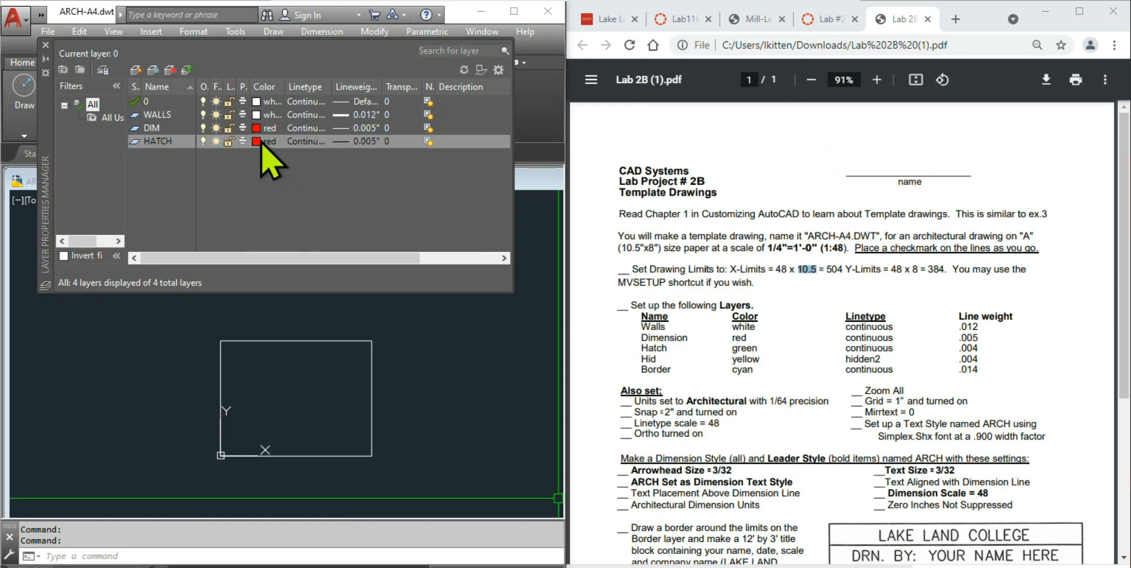
{"action": "left_click", "coordinate": [51, 423]}
{"action": "left_click", "coordinate": [121, 506]}
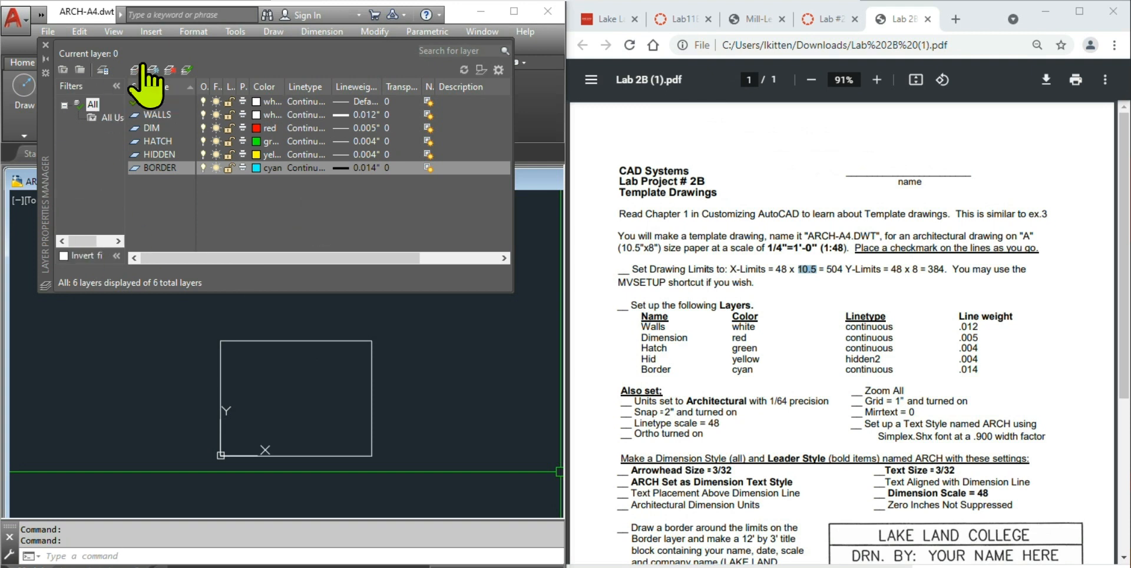
{"action": "left_click", "coordinate": [46, 44]}
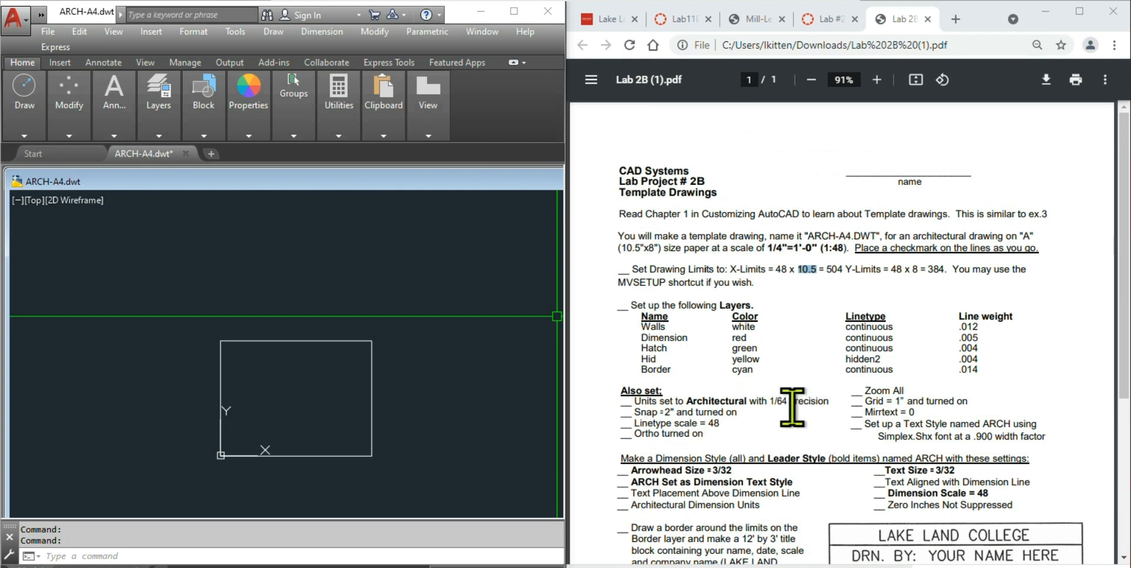
{"action": "left_click_drag", "start_coordinate": [830, 398], "coordinate": [773, 394]}
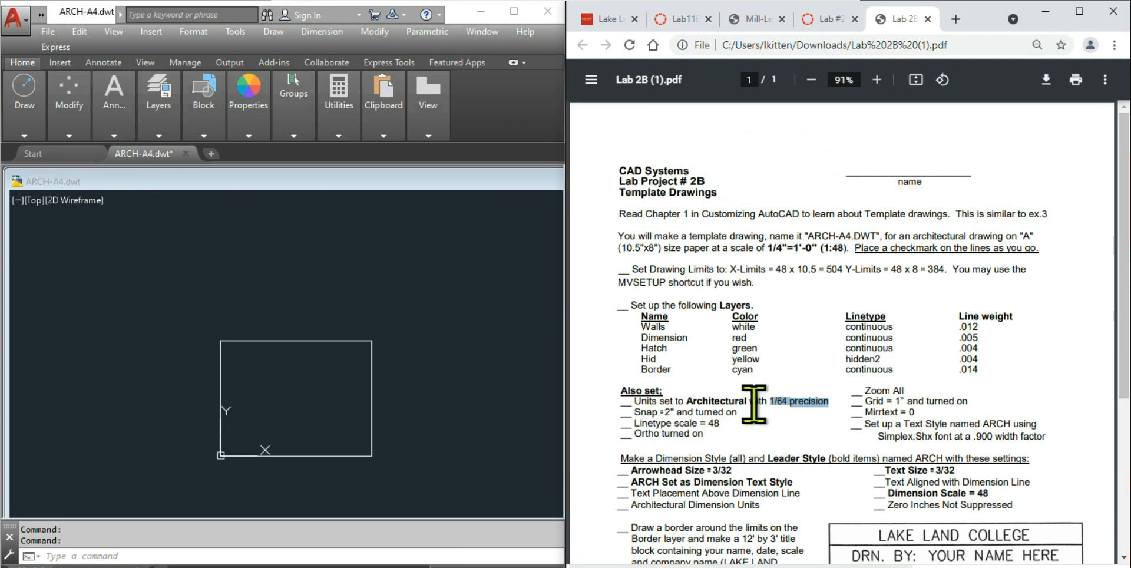
{"action": "left_click_drag", "start_coordinate": [738, 412], "coordinate": [635, 411]}
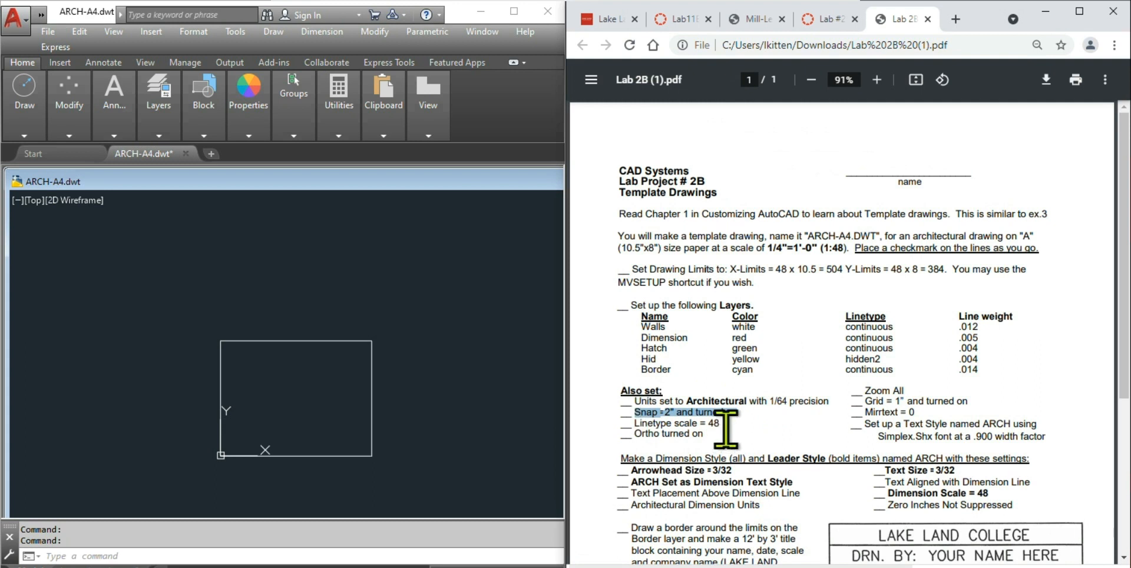
{"action": "left_click_drag", "start_coordinate": [723, 426], "coordinate": [634, 410]}
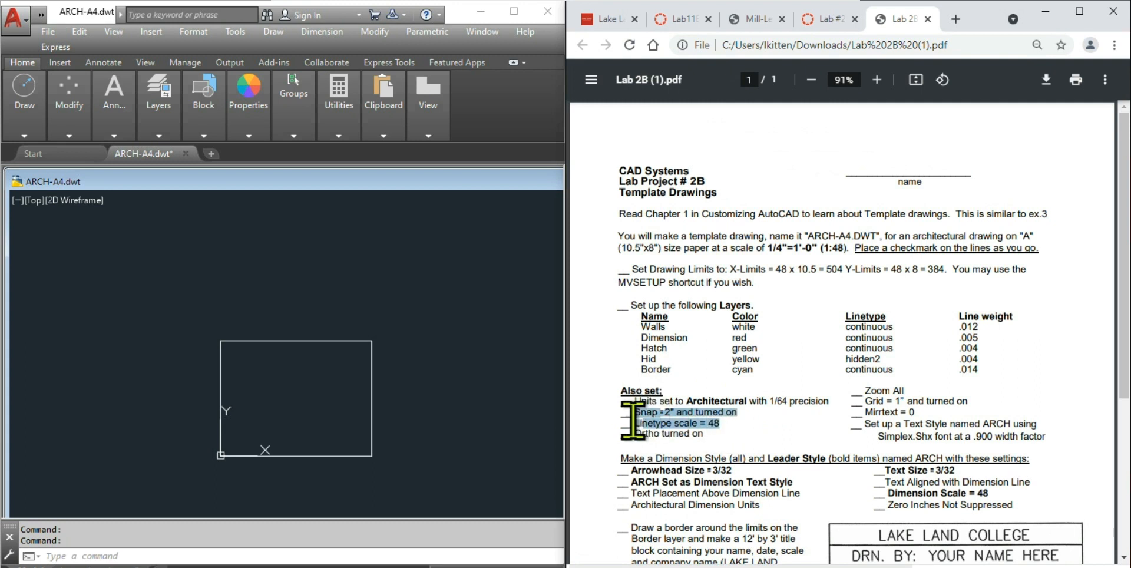
{"action": "left_click", "coordinate": [735, 436]}
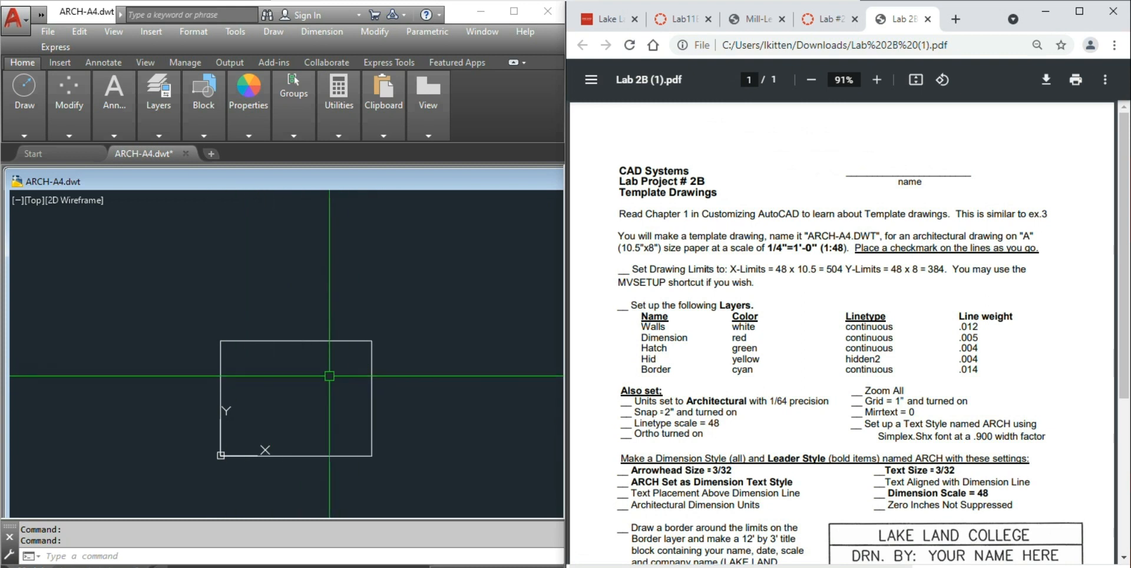
{"action": "left_click_drag", "start_coordinate": [727, 413], "coordinate": [608, 414]}
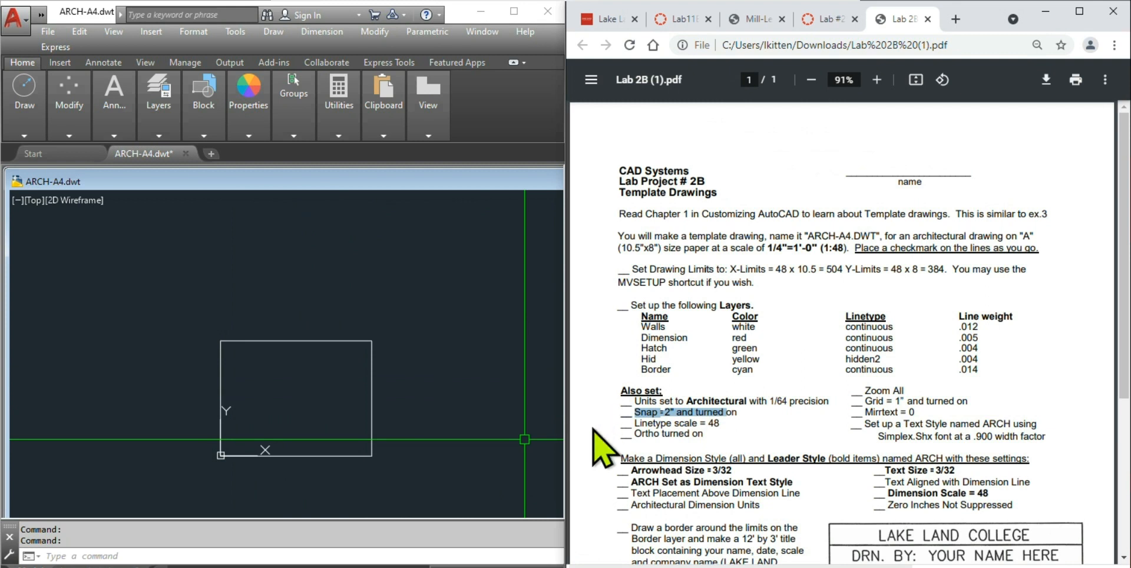
- Set the linetype scale to 48 with the LTS command
{"action": "left_click", "coordinate": [483, 371]}
{"action": "key", "text": "Escape"}
{"action": "key", "text": "Escape"}
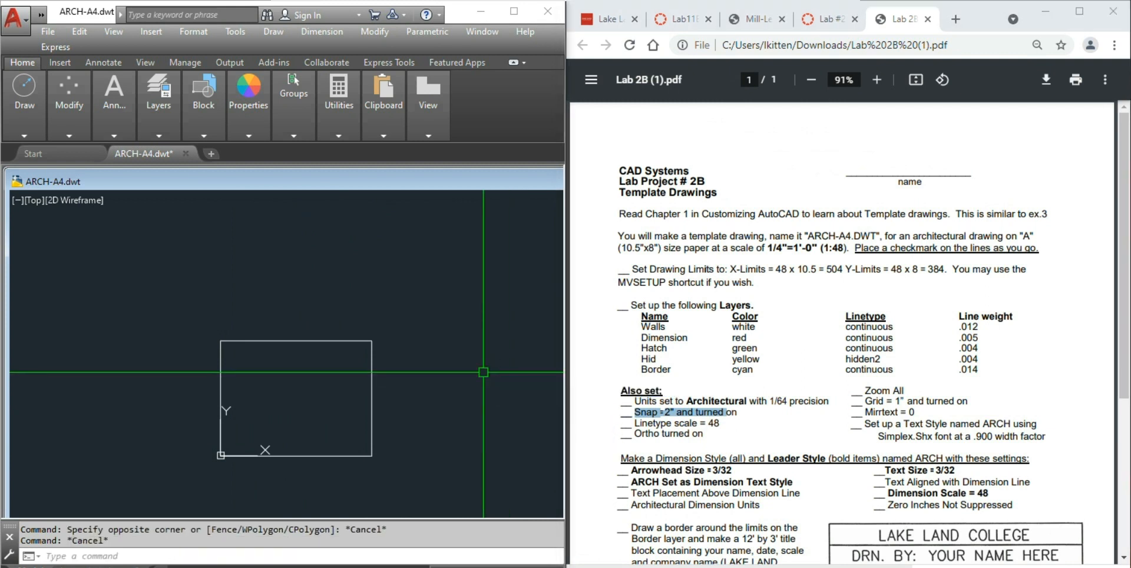
{"action": "type", "text": "LT"}
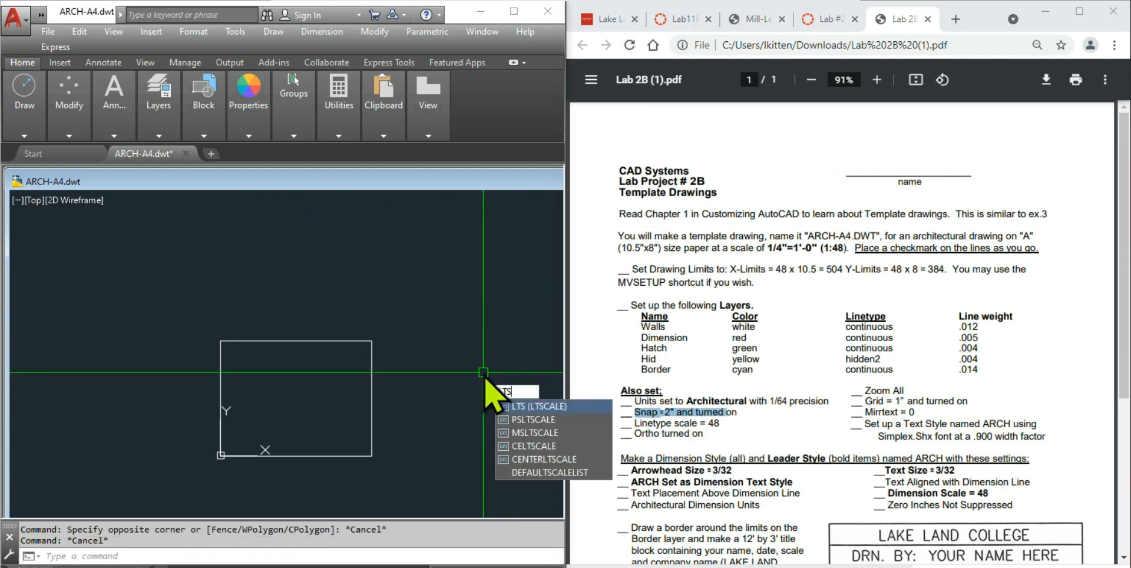
{"action": "type", "text": "S"}
{"action": "key", "text": "Return"}
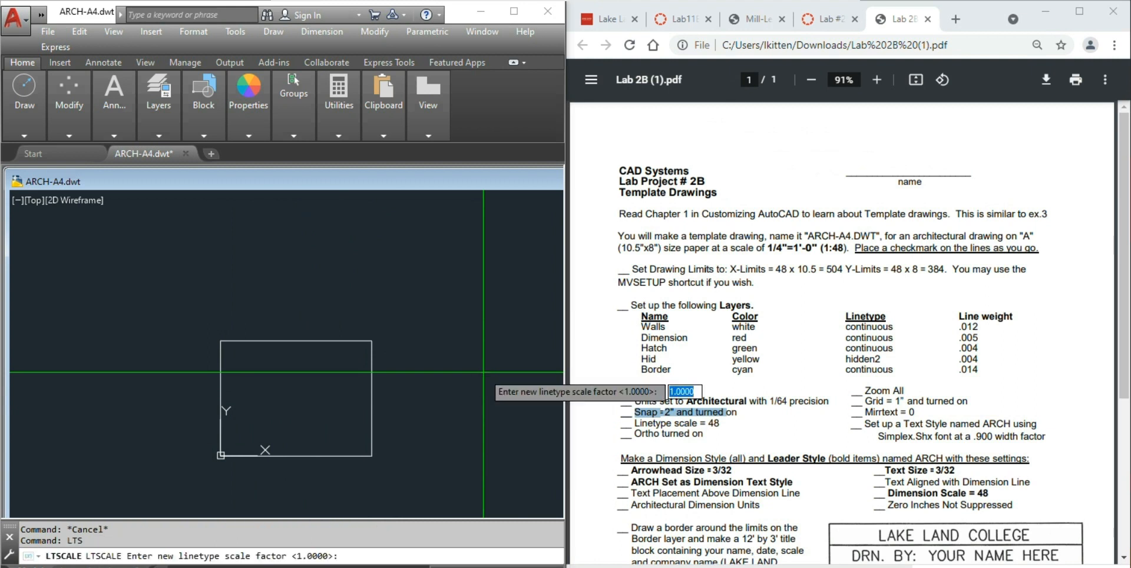
{"action": "type", "text": "48"}
{"action": "key", "text": "Return"}
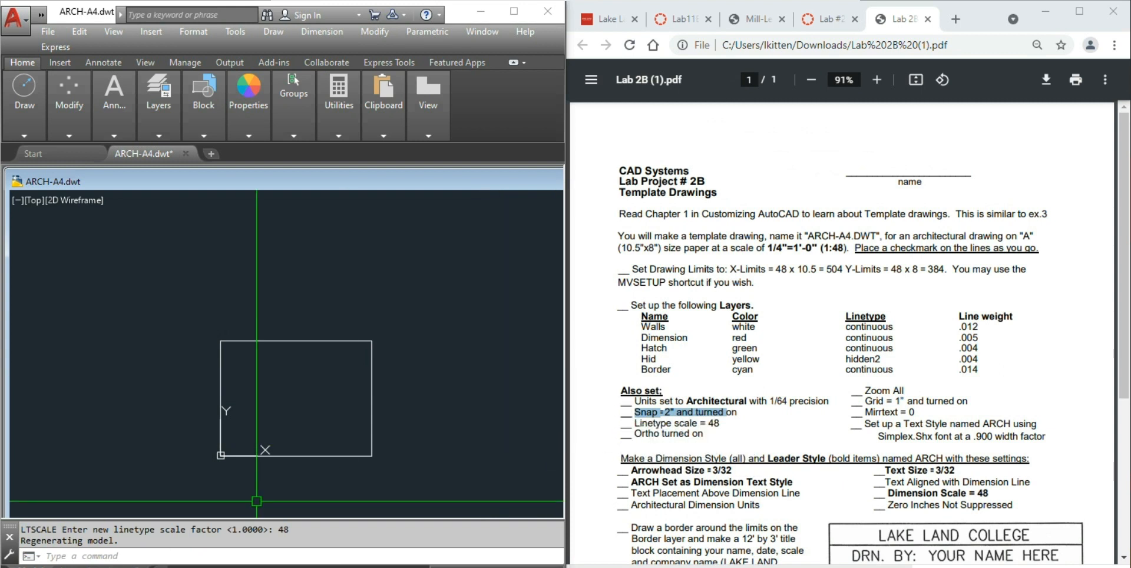
- Turn Ortho on with F8 and adjust the view around the border rectangle
{"action": "key", "text": "F8"}
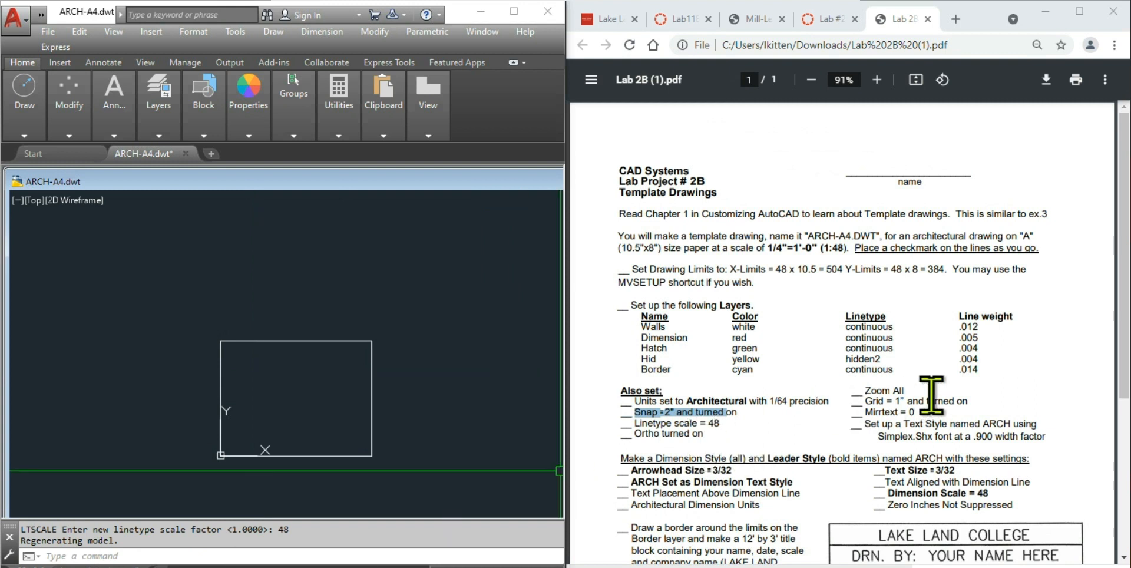
{"action": "scroll", "coordinate": [289, 380], "scroll_direction": "up", "scroll_amount": 3}
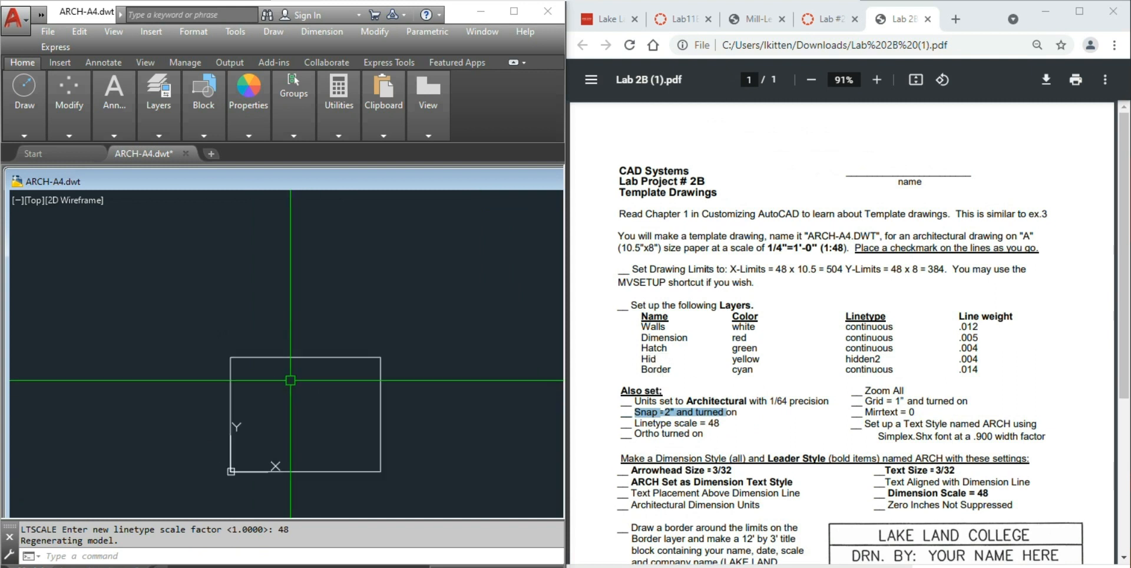
{"action": "scroll", "coordinate": [290, 380], "scroll_direction": "down", "scroll_amount": 3}
{"action": "middle_click_drag", "start_coordinate": [295, 380], "coordinate": [281, 346]}
{"action": "scroll", "coordinate": [280, 345], "scroll_direction": "up", "scroll_amount": 5}
{"action": "scroll", "coordinate": [281, 345], "scroll_direction": "down", "scroll_amount": 5}
{"action": "scroll", "coordinate": [276, 345], "scroll_direction": "up", "scroll_amount": 9}
{"action": "scroll", "coordinate": [275, 345], "scroll_direction": "down", "scroll_amount": 10}
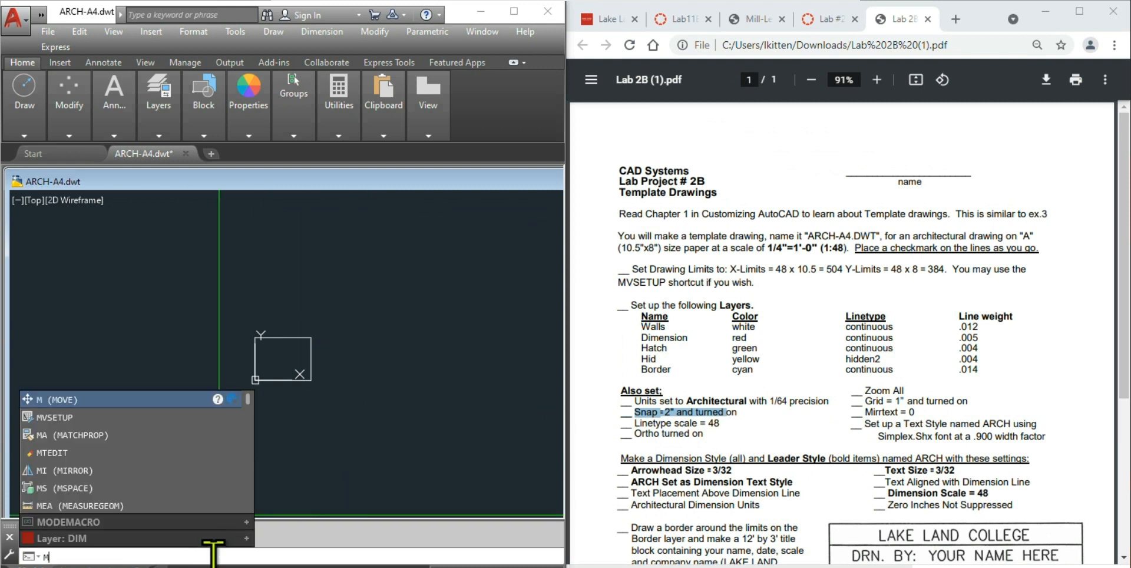
- Run MIRRTEXT and keep its value at 0
{"action": "type", "text": "R"}
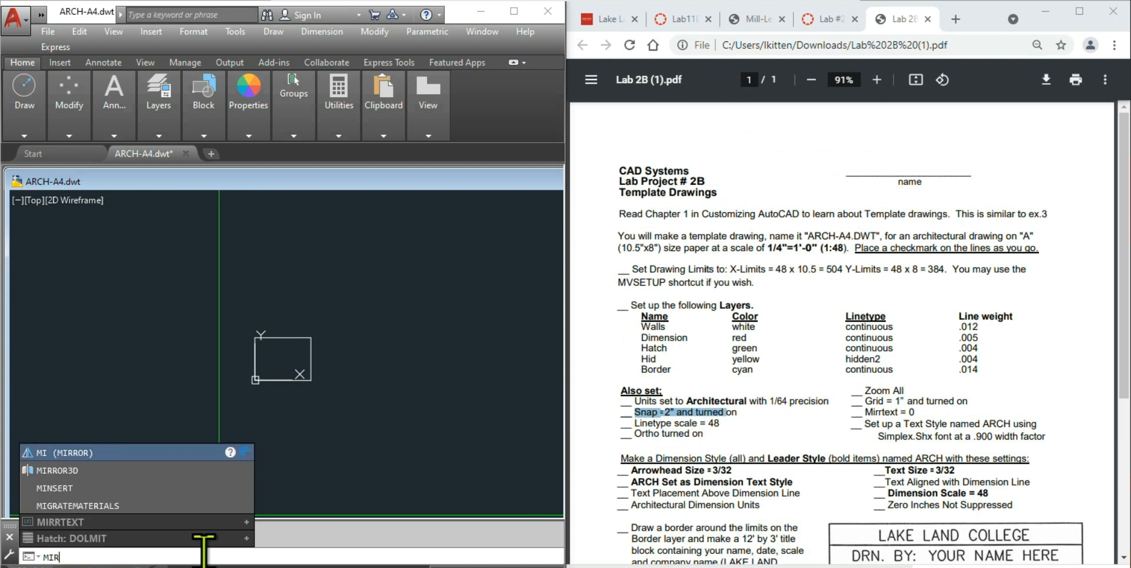
{"action": "type", "text": "RTEXT"}
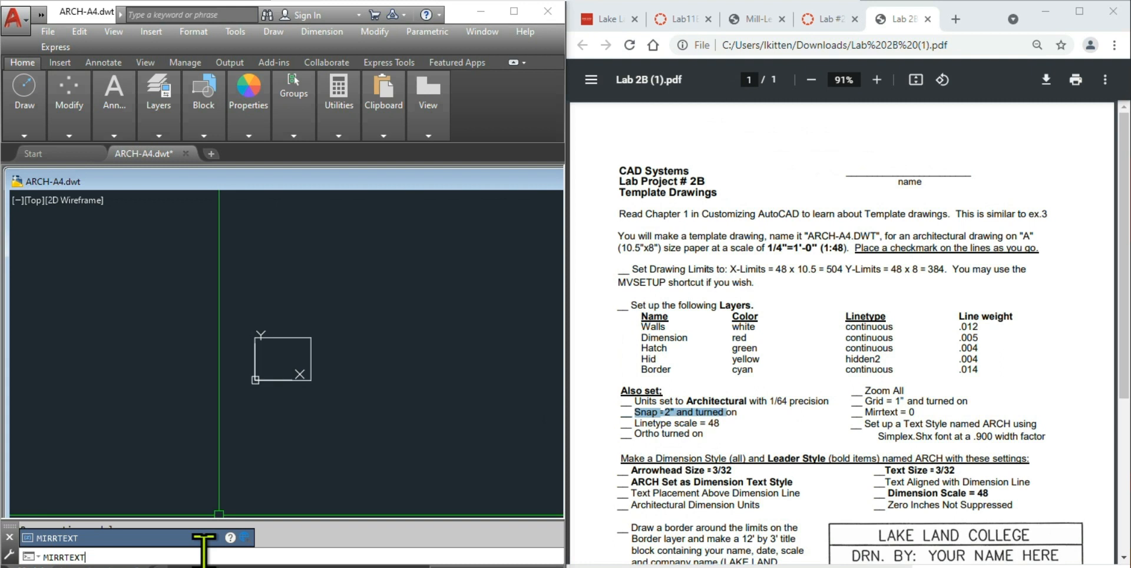
{"action": "key", "text": "Return"}
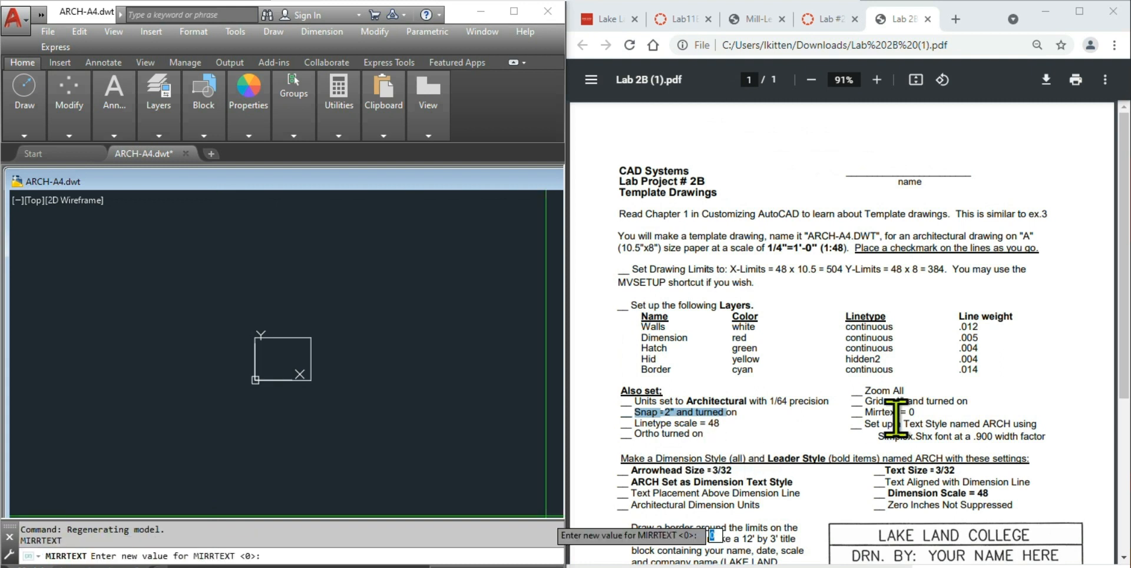
{"action": "key", "text": "Return"}
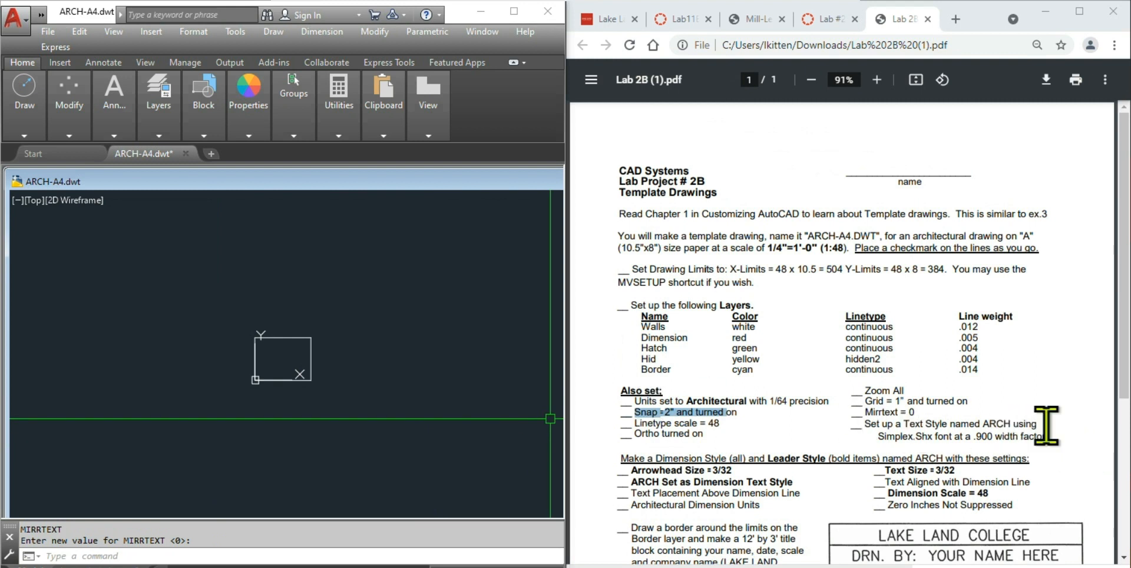
- Highlight the ARCH text style name, required font and .900 width factor in the lab instructions
{"action": "left_click", "coordinate": [1016, 426]}
{"action": "left_click_drag", "start_coordinate": [1016, 425], "coordinate": [977, 419]}
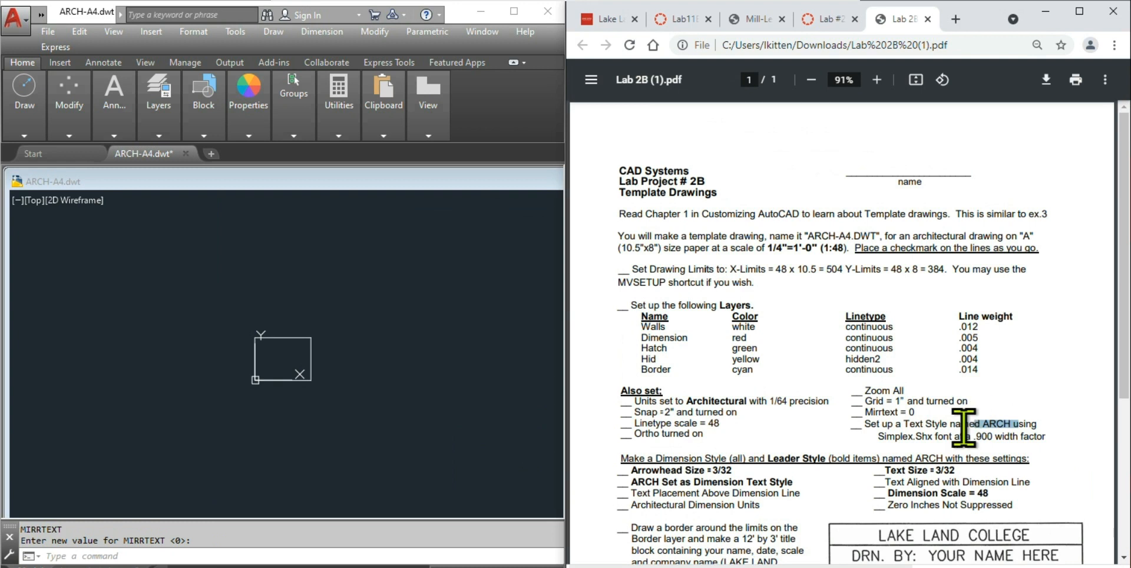
{"action": "left_click_drag", "start_coordinate": [877, 438], "coordinate": [935, 439]}
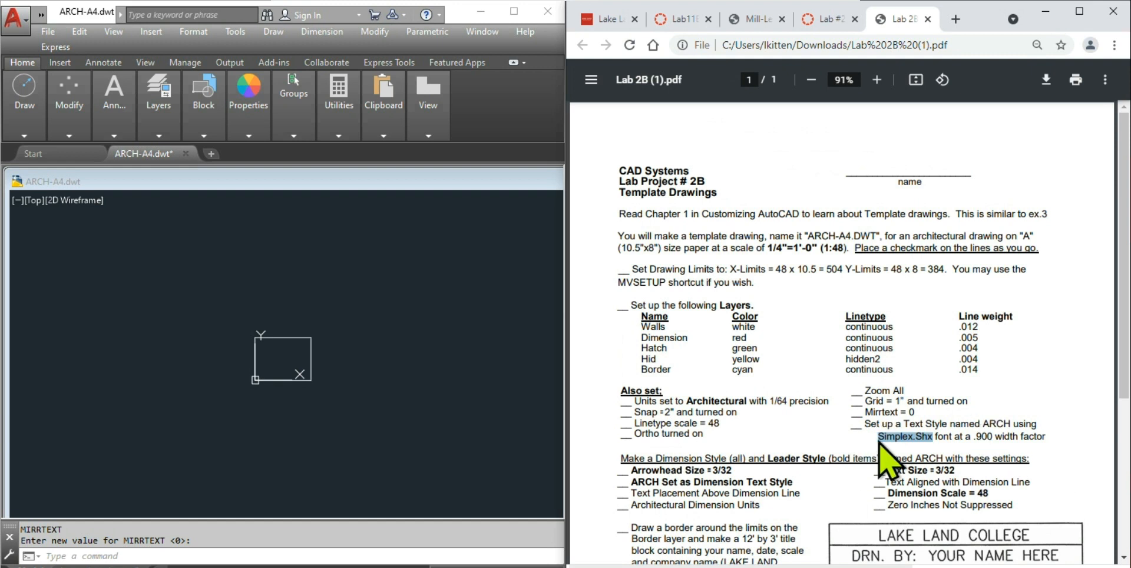
{"action": "left_click_drag", "start_coordinate": [1049, 434], "coordinate": [875, 446]}
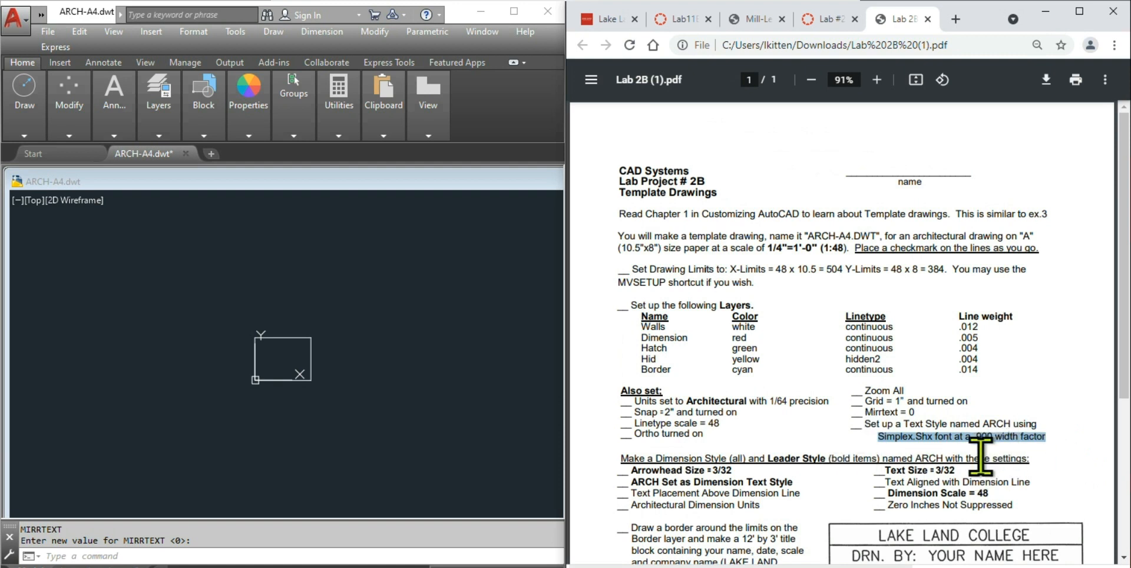
{"action": "left_click", "coordinate": [394, 419]}
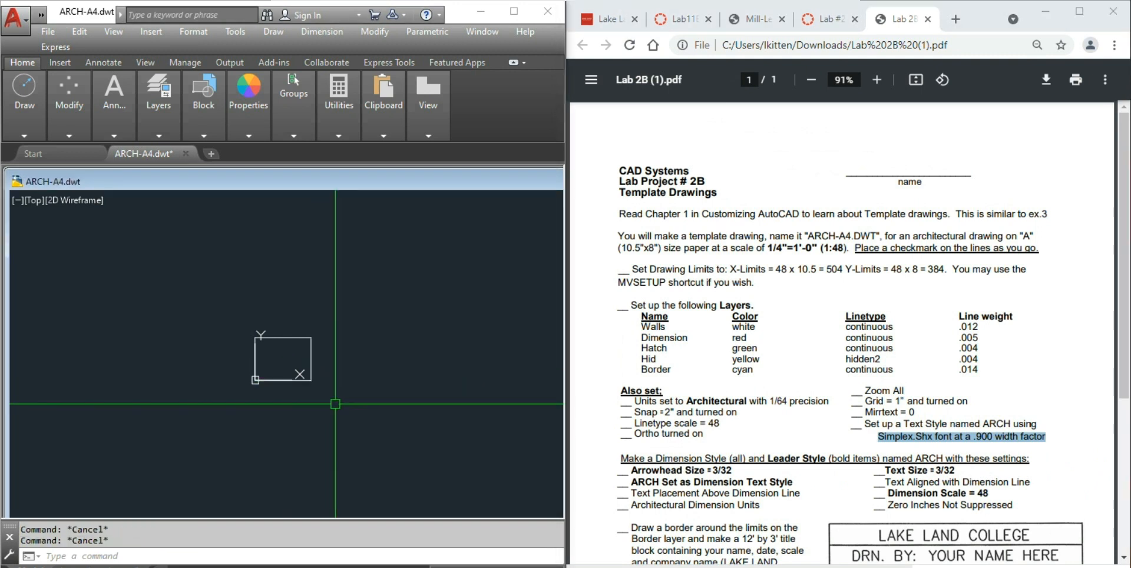
- Create a new text style named ARCH using the ST command
{"action": "type", "text": "st"}
{"action": "key", "text": "Return"}
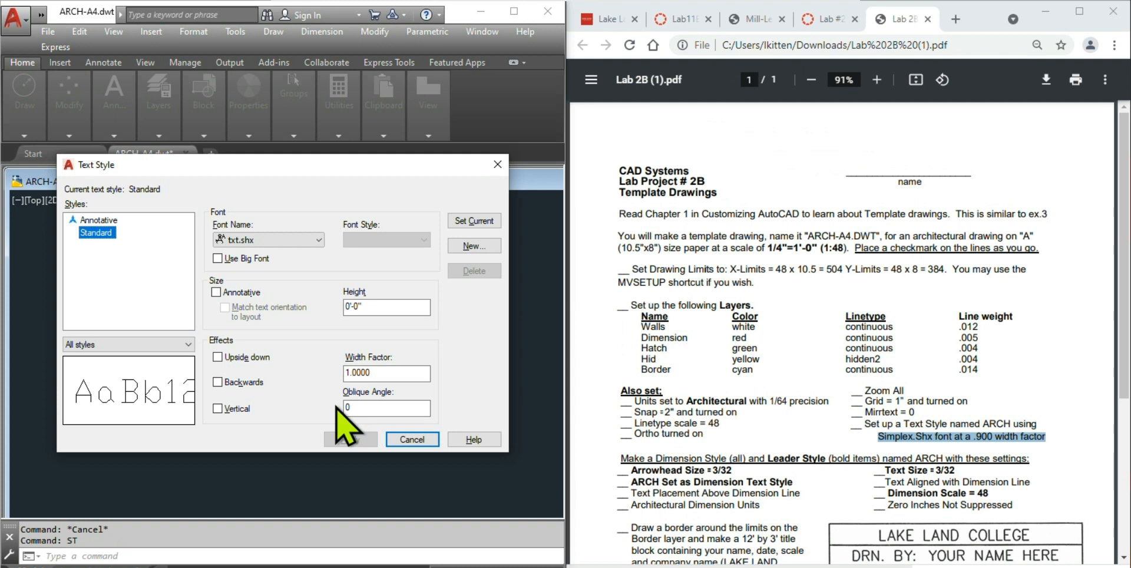
{"action": "left_click", "coordinate": [475, 246]}
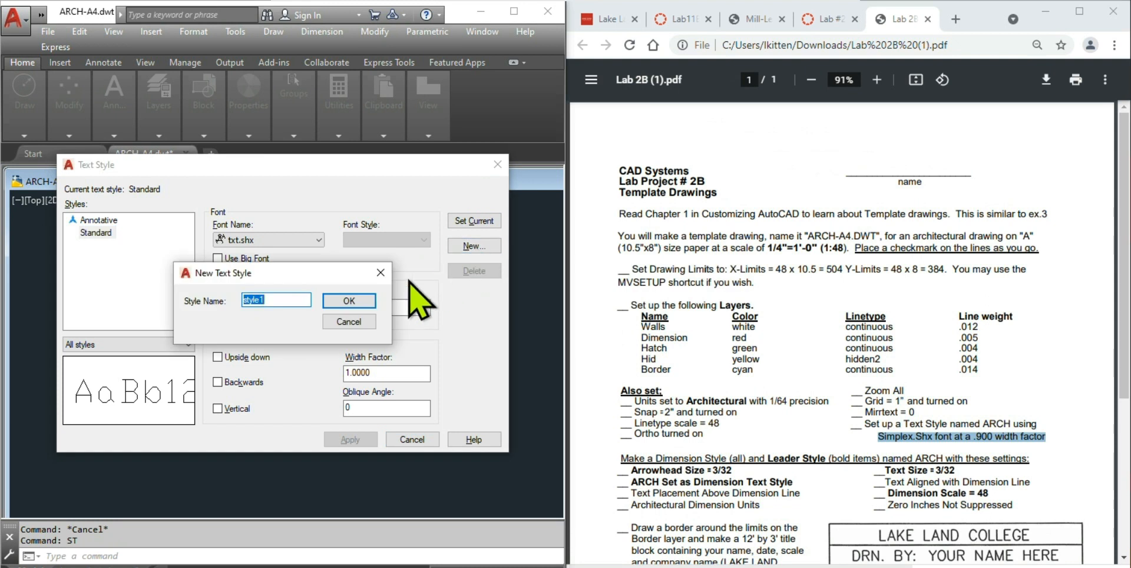
{"action": "type", "text": "ARCH"}
{"action": "left_click", "coordinate": [353, 300]}
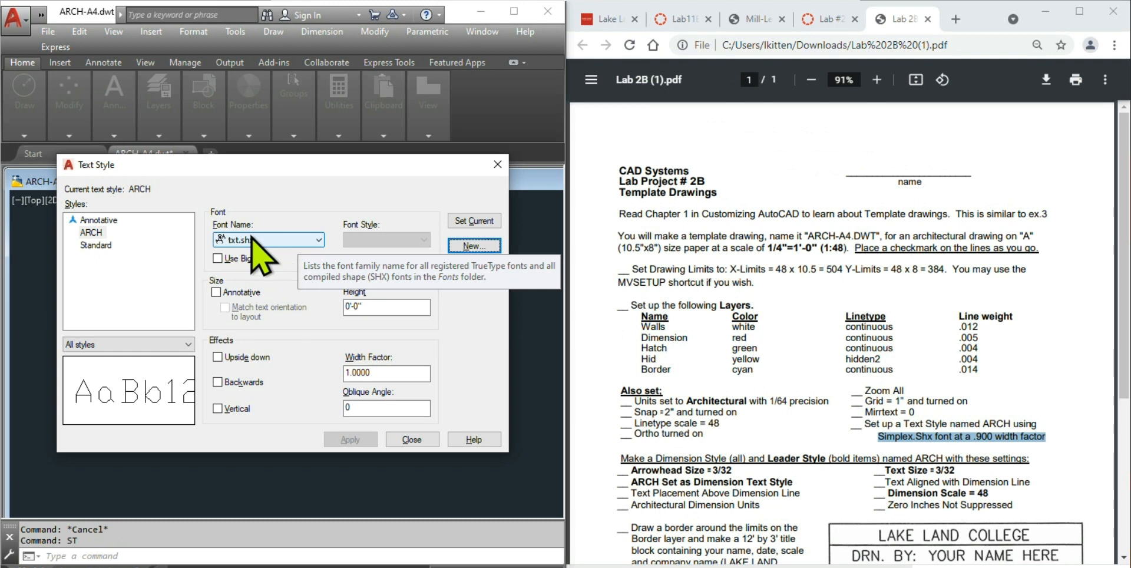
- Give ARCH the simplex.shx font with width factor 0.9, make it current, and close
{"action": "left_click", "coordinate": [270, 241]}
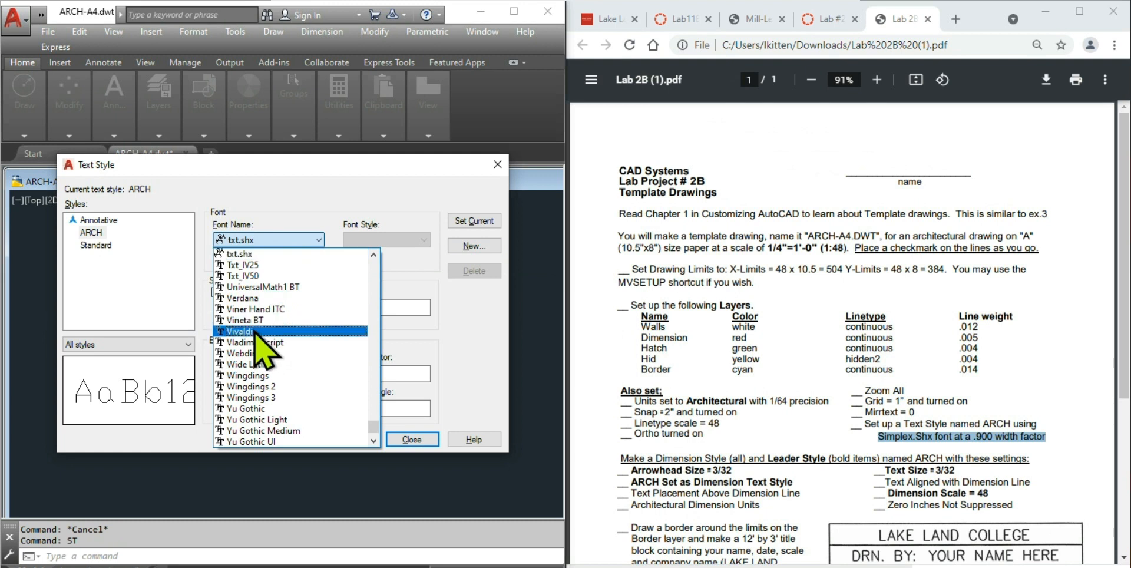
{"action": "type", "text": "simple"}
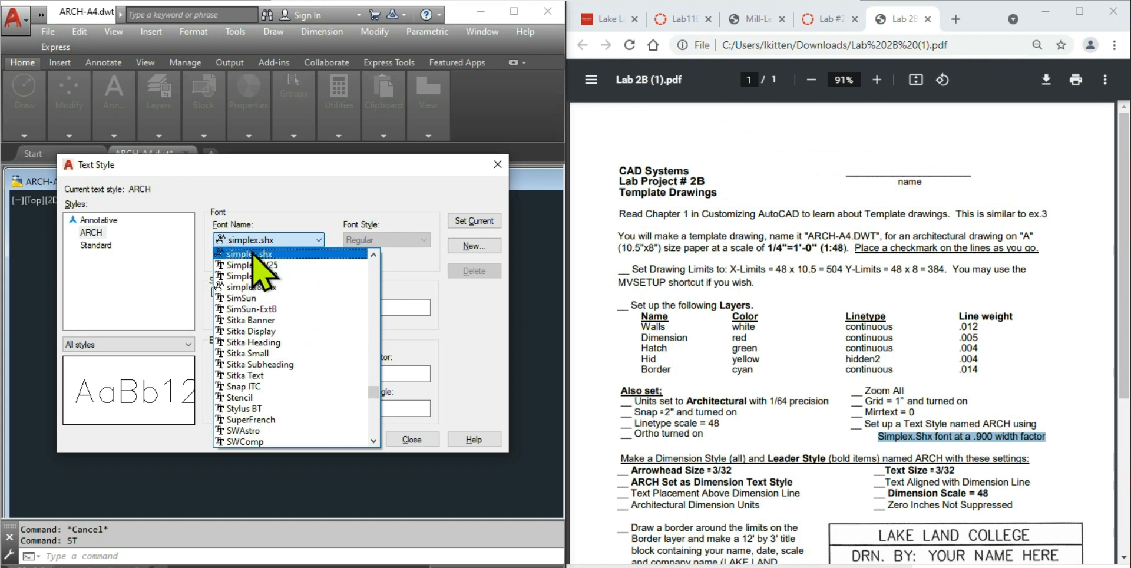
{"action": "left_click", "coordinate": [295, 254]}
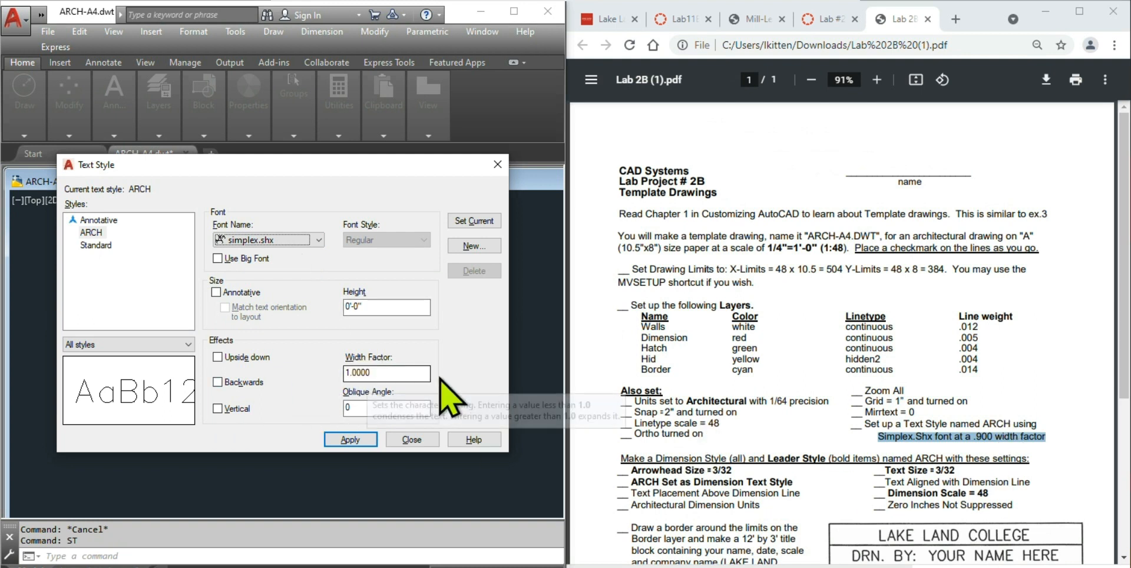
{"action": "double_click", "coordinate": [378, 372]}
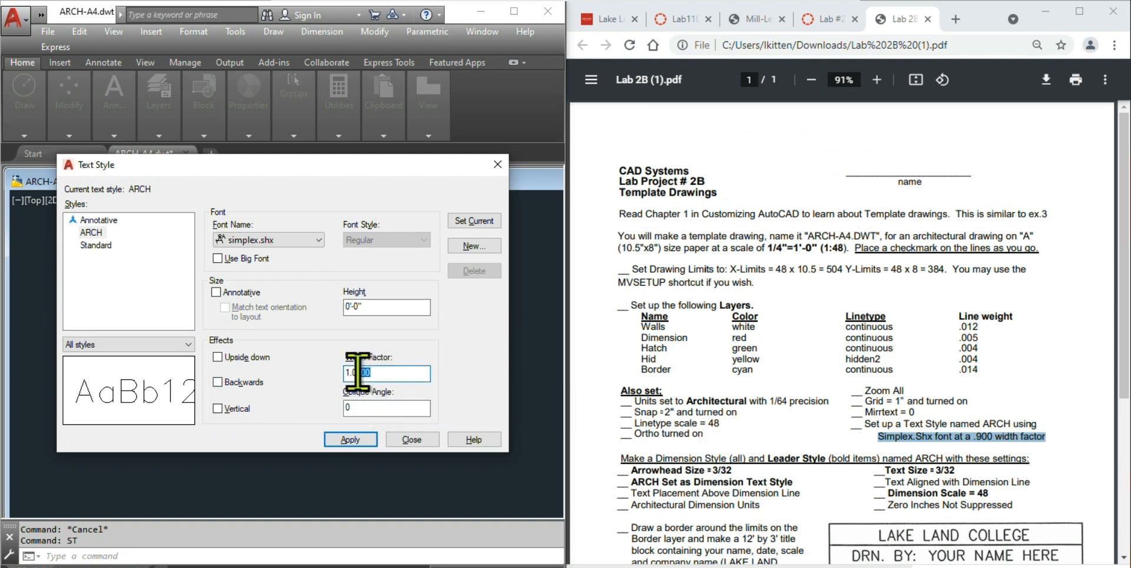
{"action": "type", "text": ".9"}
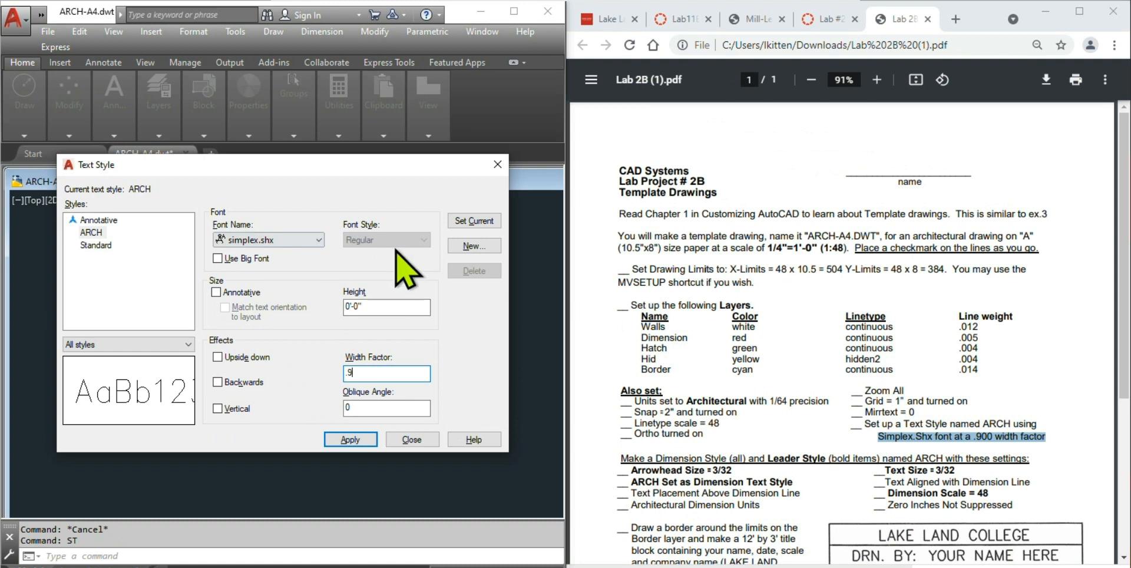
{"action": "left_click", "coordinate": [476, 222]}
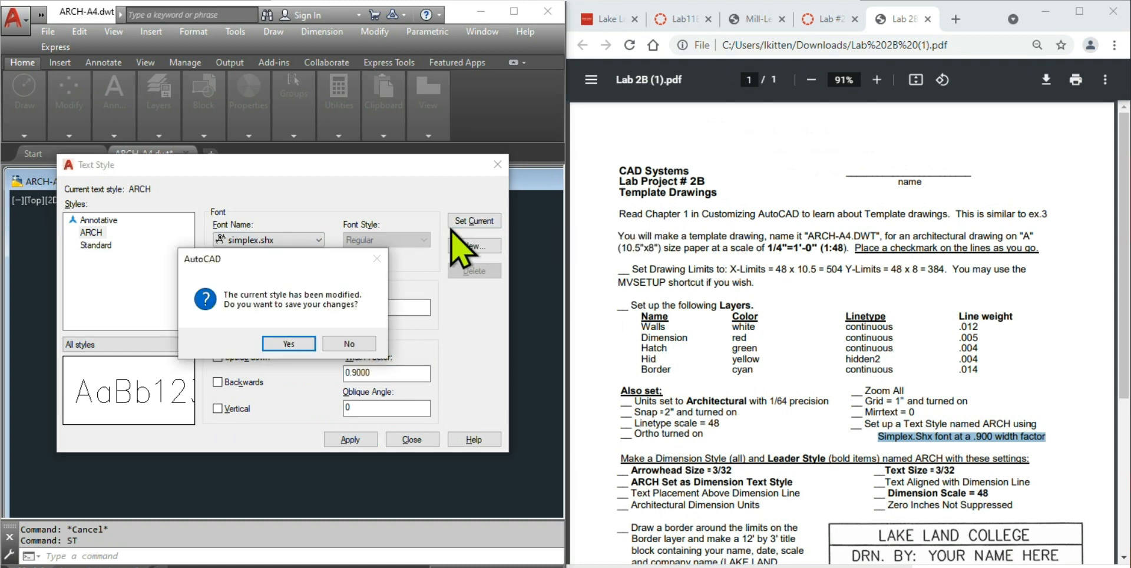
{"action": "left_click", "coordinate": [288, 344]}
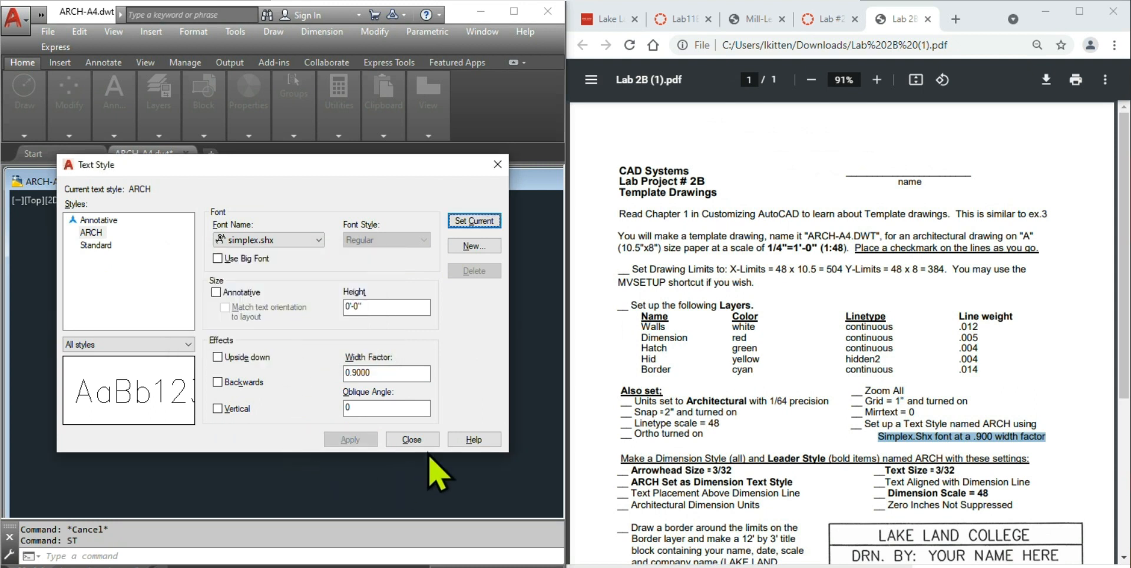
{"action": "left_click", "coordinate": [411, 440]}
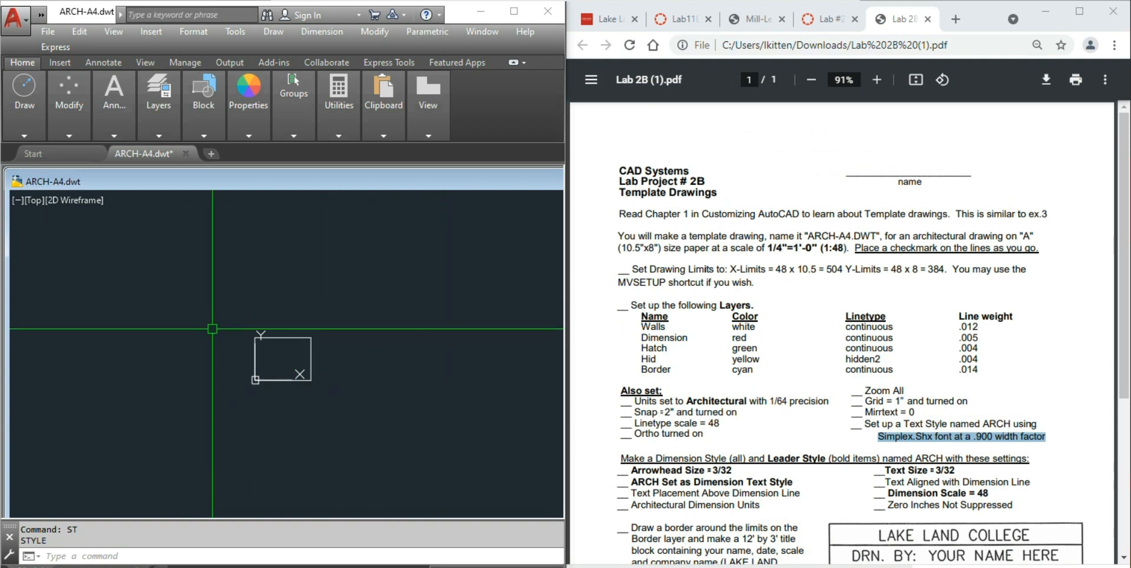
- Open the Dimension Style Manager with the D command
{"action": "scroll", "coordinate": [858, 435], "scroll_direction": "down", "scroll_amount": 1}
{"action": "scroll", "coordinate": [858, 434], "scroll_direction": "down", "scroll_amount": 3}
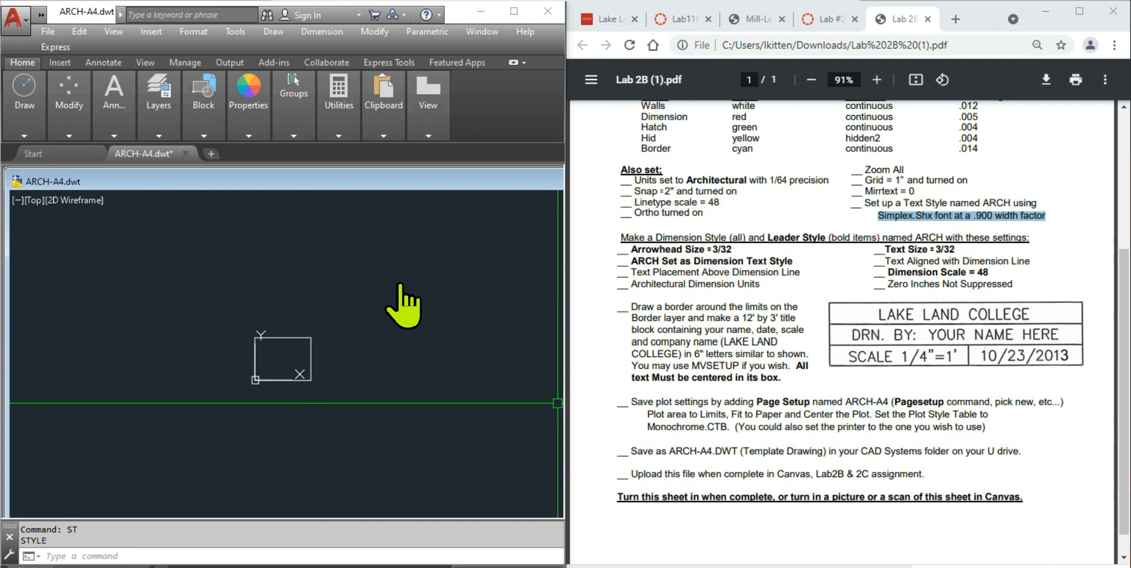
{"action": "key", "text": "Escape"}
{"action": "key", "text": "Escape"}
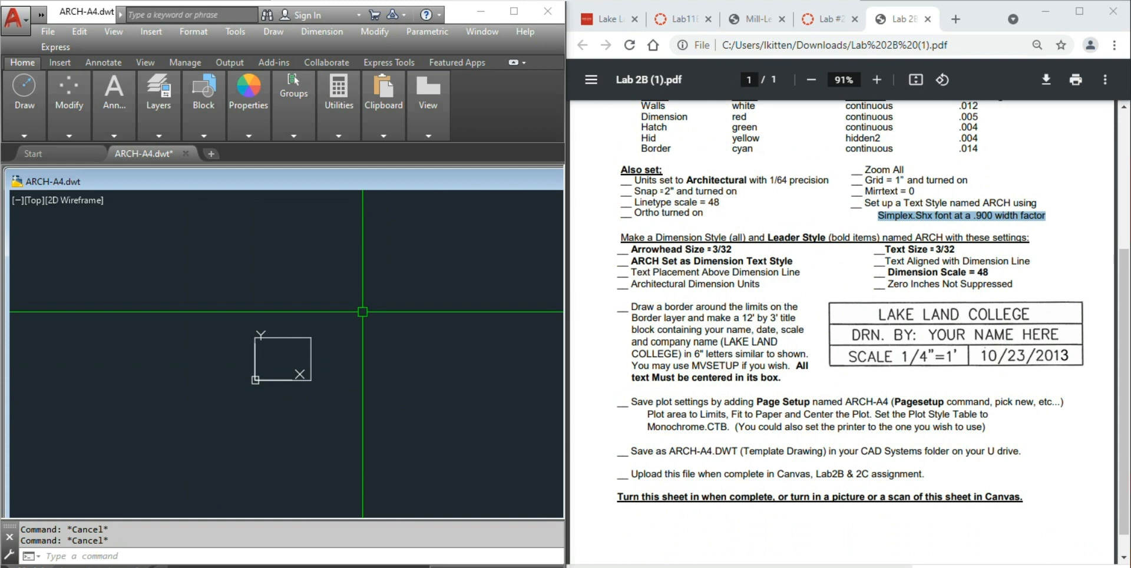
{"action": "type", "text": "D"}
{"action": "key", "text": "Return"}
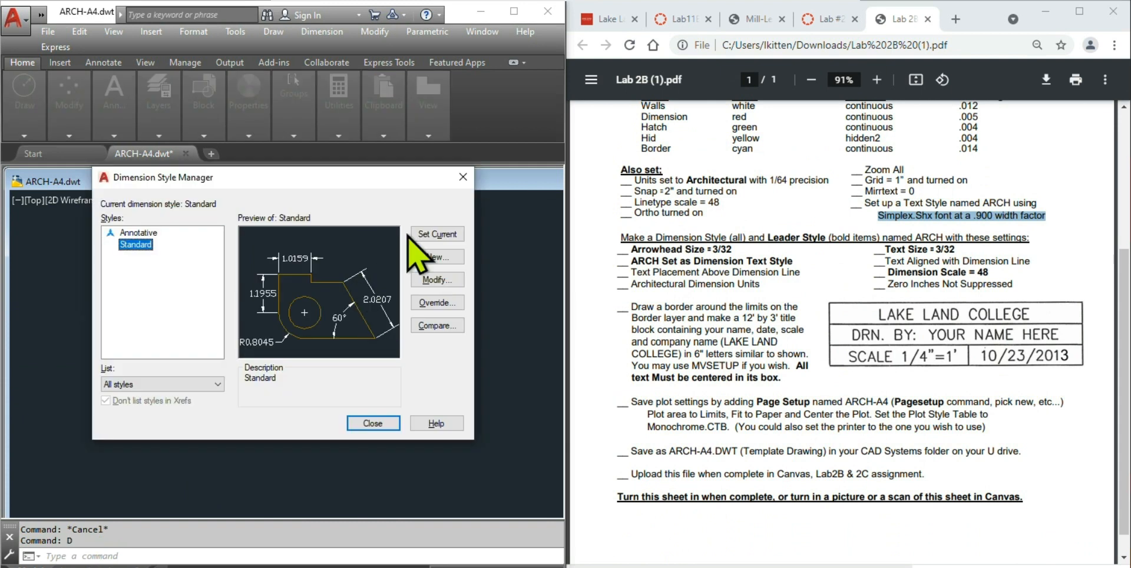
- Modify the Standard dimension style and enter an arrow size of 3/32"
{"action": "left_click", "coordinate": [439, 280]}
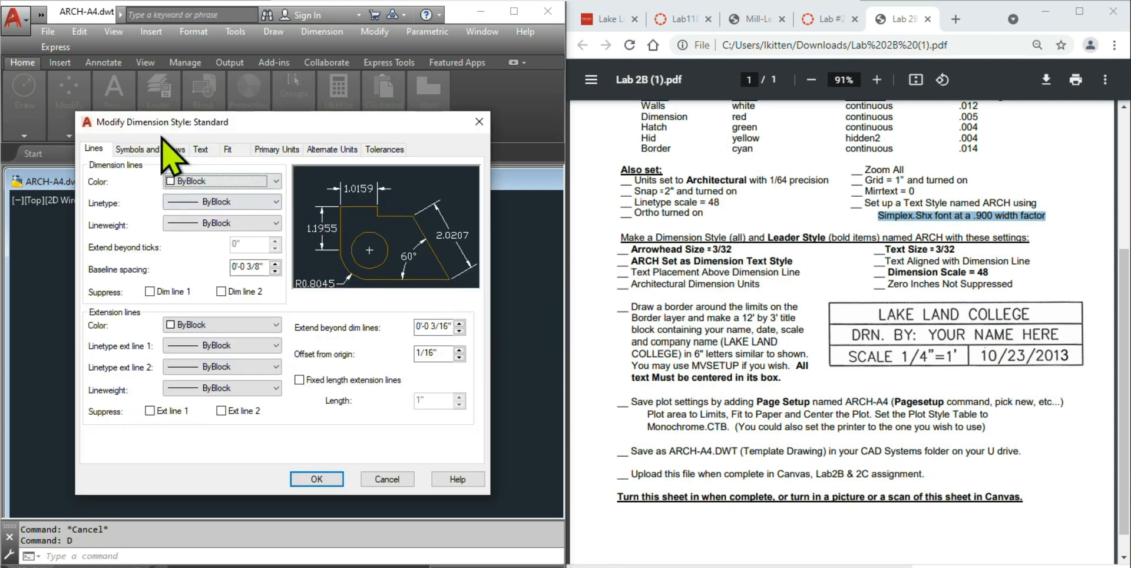
{"action": "left_click", "coordinate": [151, 149]}
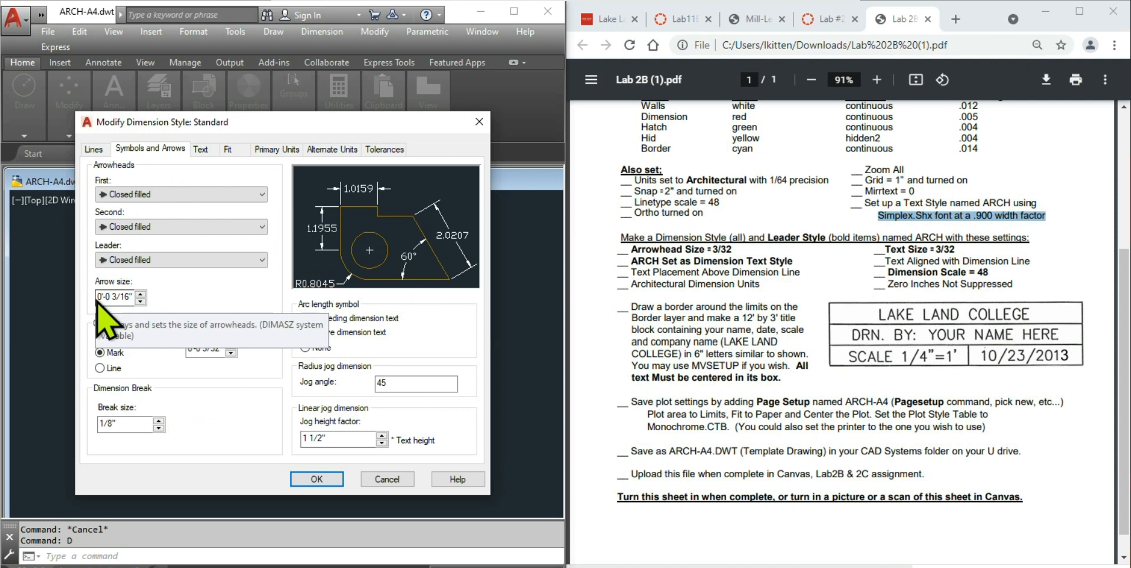
{"action": "left_click_drag", "start_coordinate": [100, 297], "coordinate": [179, 298]}
{"action": "type", "text": "32"}
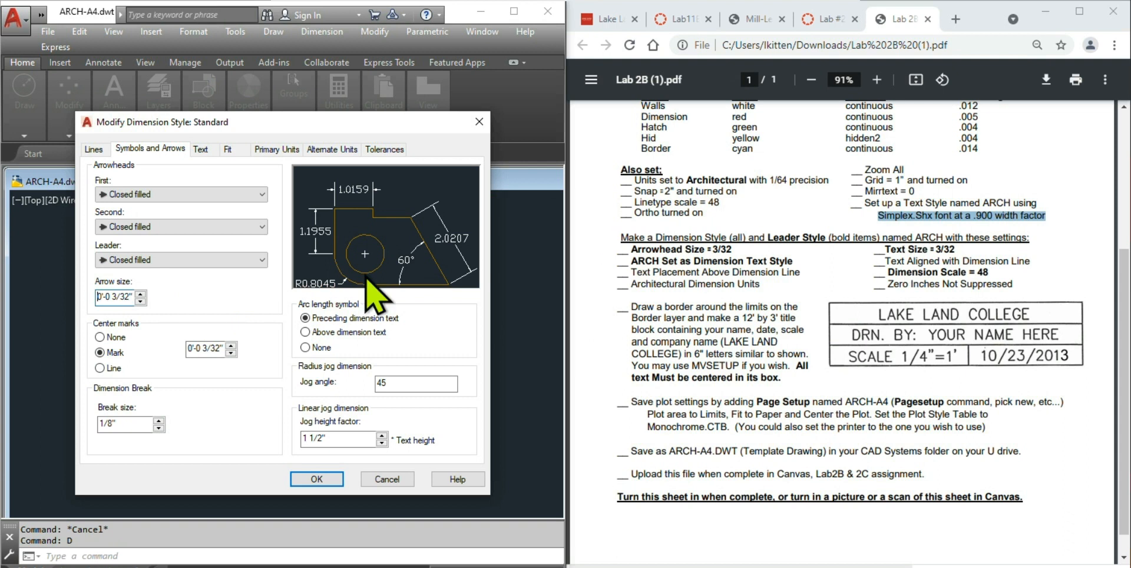
- Use ARCH dimension text at 3/32" height, placed Above and aligned with the dimension line
{"action": "left_click", "coordinate": [202, 150]}
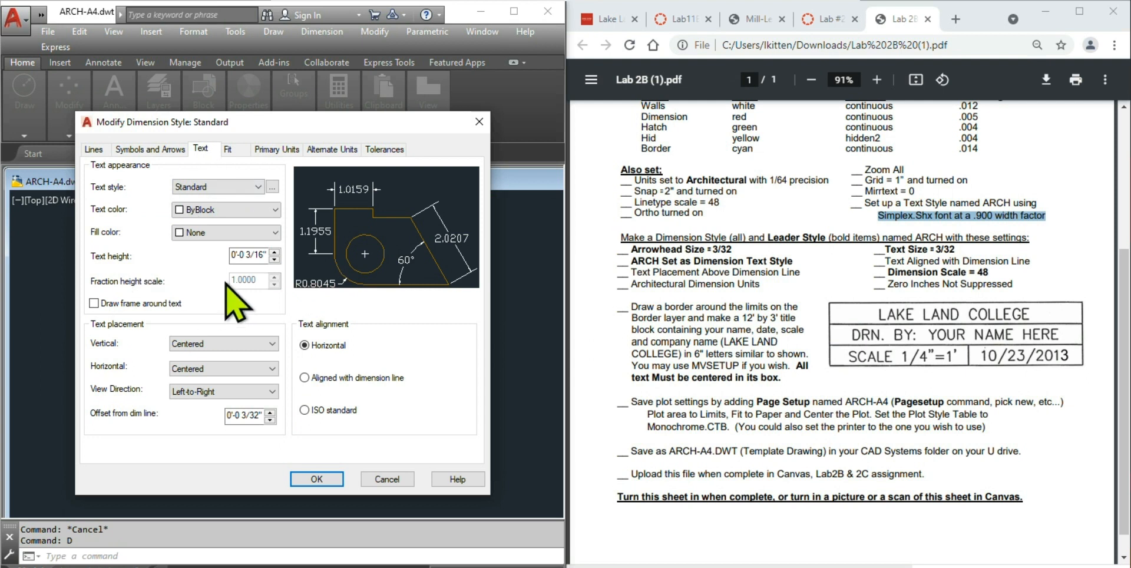
{"action": "left_click_drag", "start_coordinate": [266, 257], "coordinate": [206, 255]}
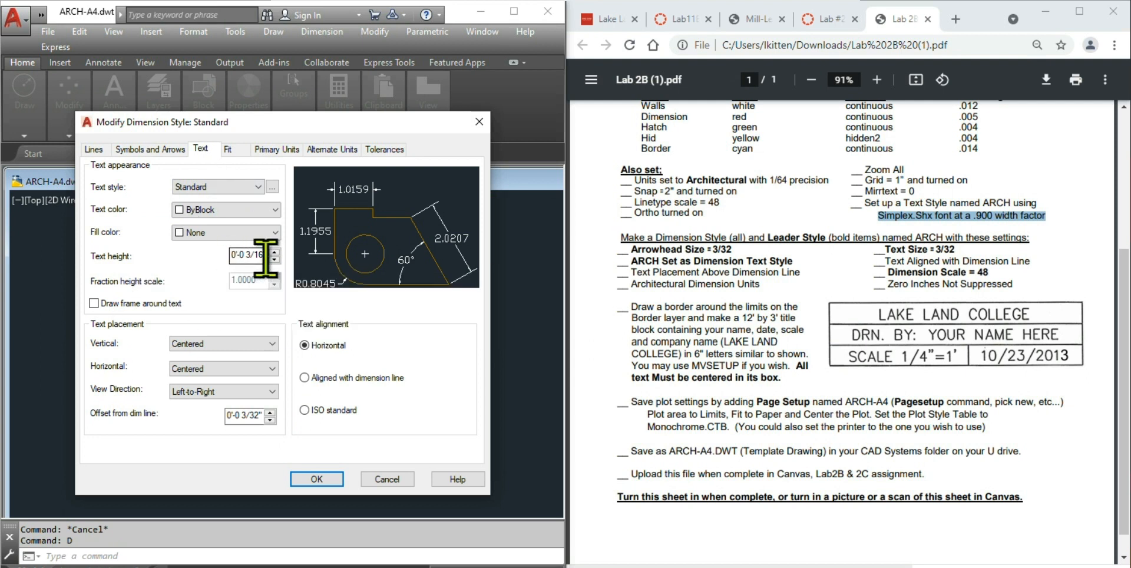
{"action": "type", "text": "32\""}
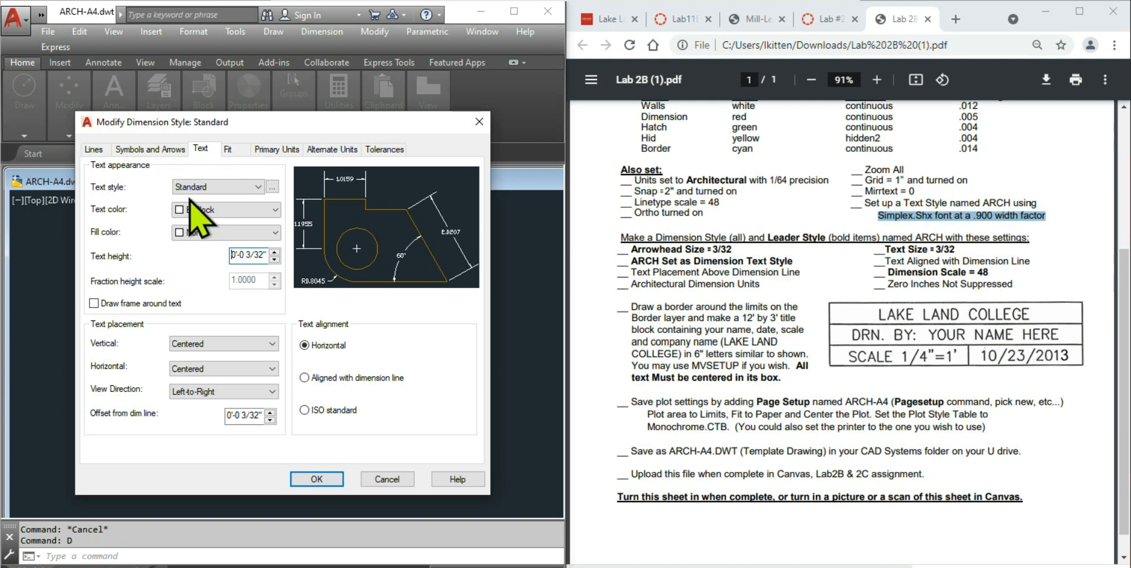
{"action": "left_click", "coordinate": [215, 187]}
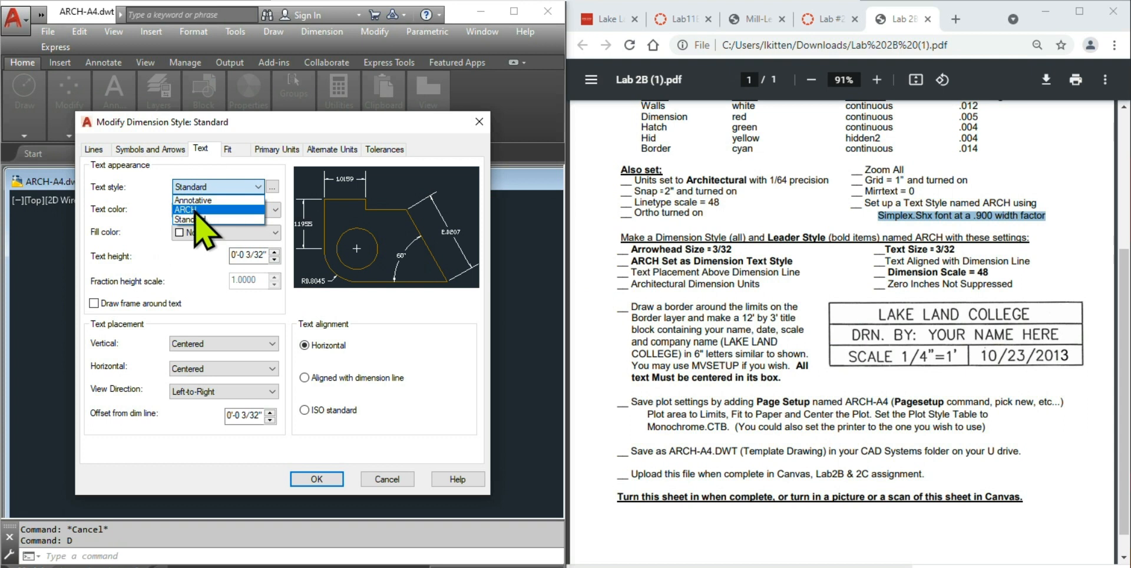
{"action": "left_click", "coordinate": [197, 210]}
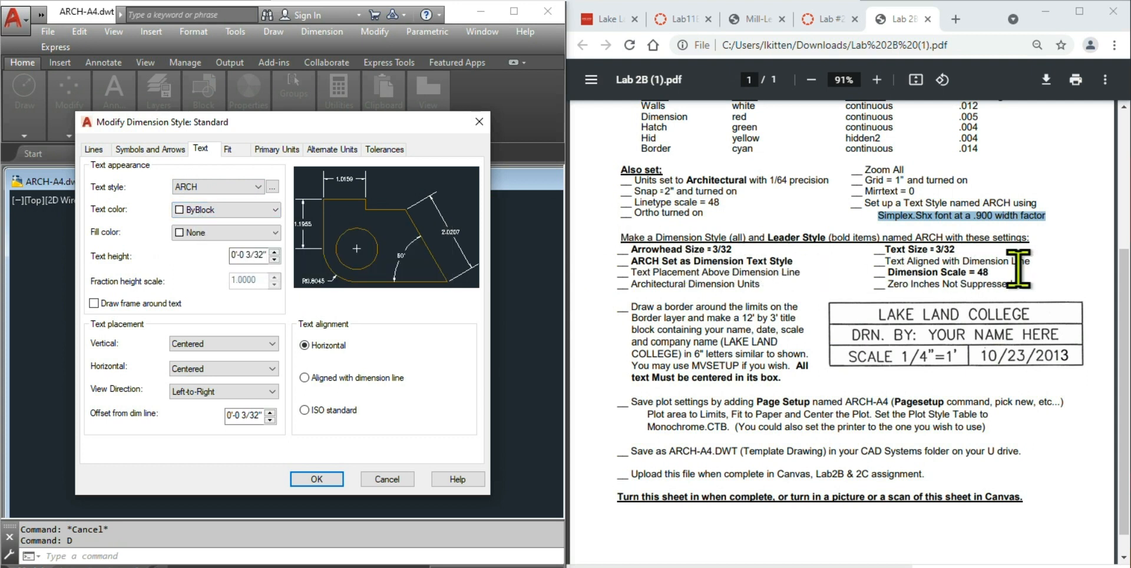
{"action": "left_click", "coordinate": [305, 378]}
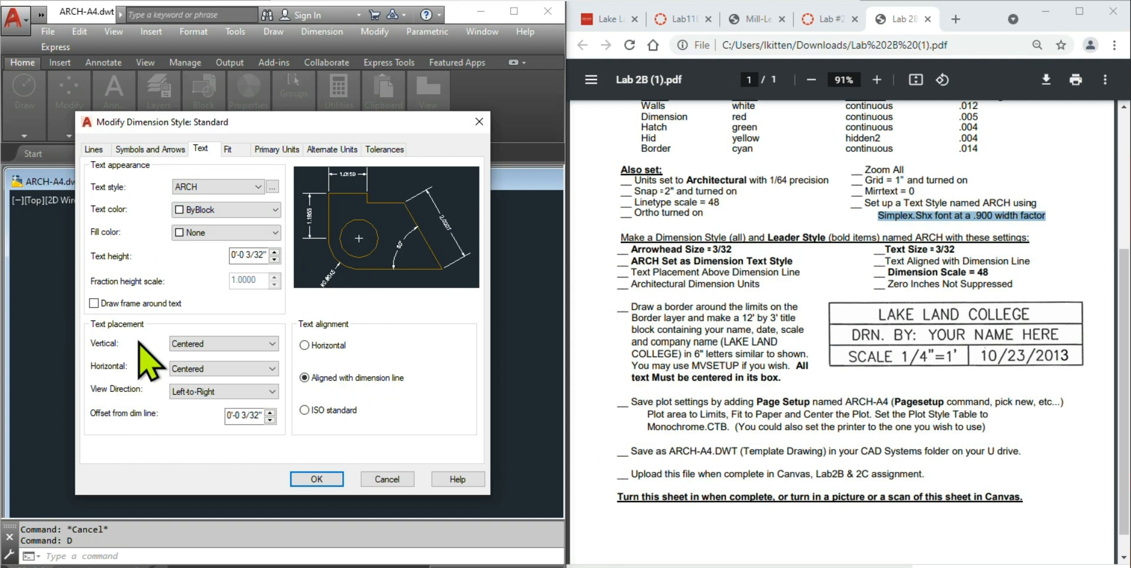
{"action": "left_click", "coordinate": [224, 346]}
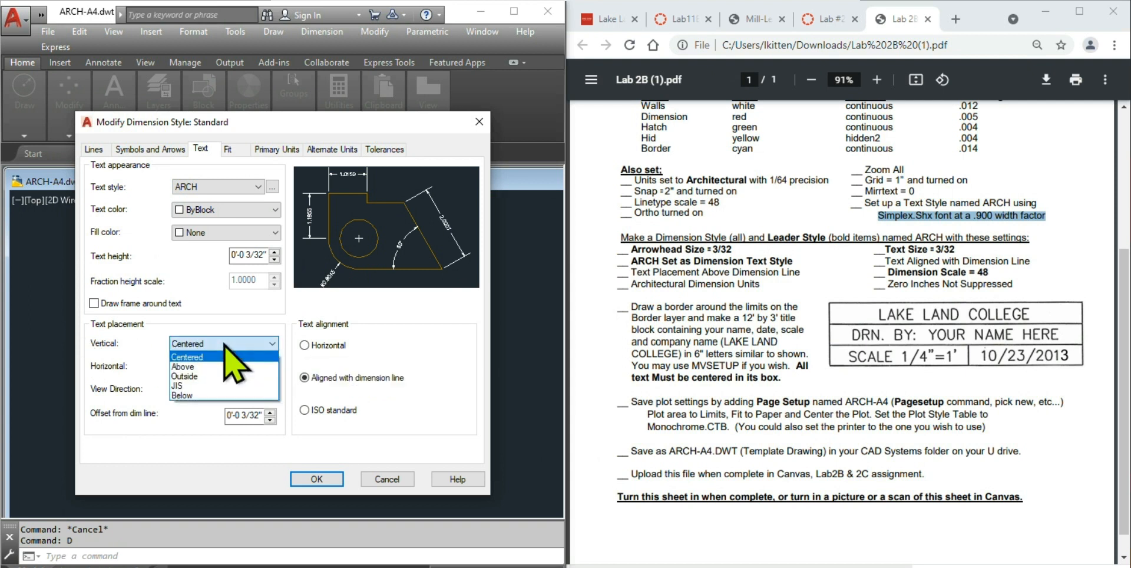
{"action": "left_click", "coordinate": [184, 366]}
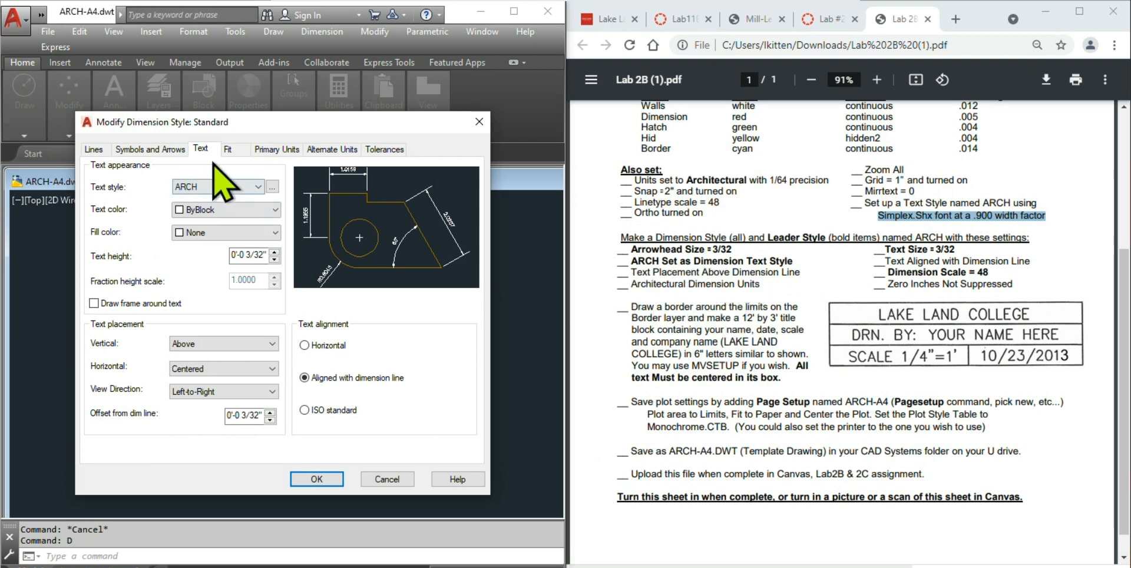
- Enter 48 as the overall dimension scale on the Fit tab
{"action": "left_click", "coordinate": [228, 149]}
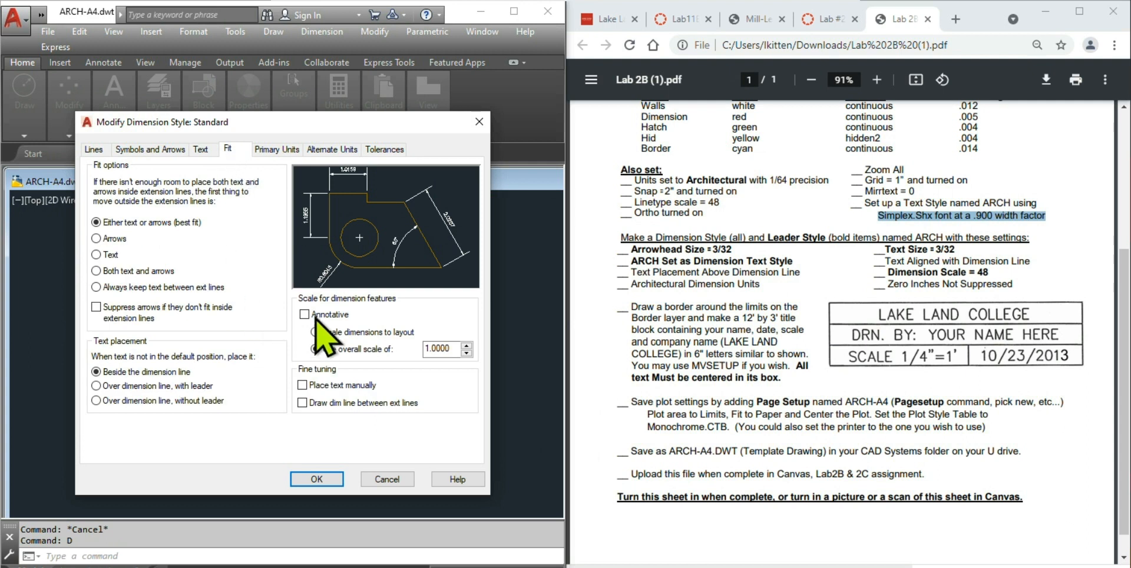
{"action": "left_click_drag", "start_coordinate": [448, 348], "coordinate": [407, 360]}
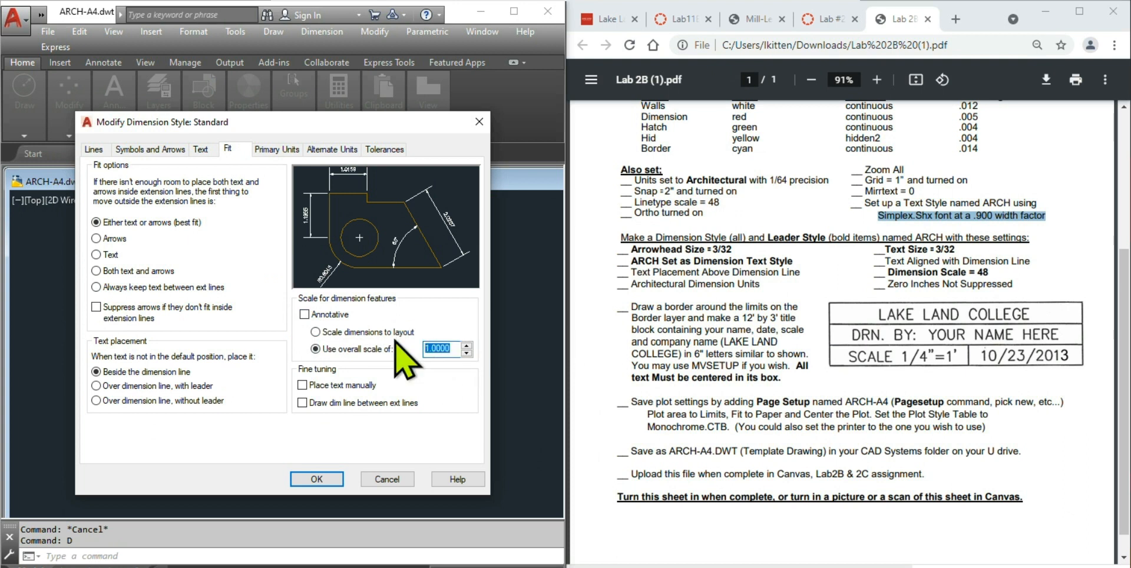
{"action": "type", "text": "48"}
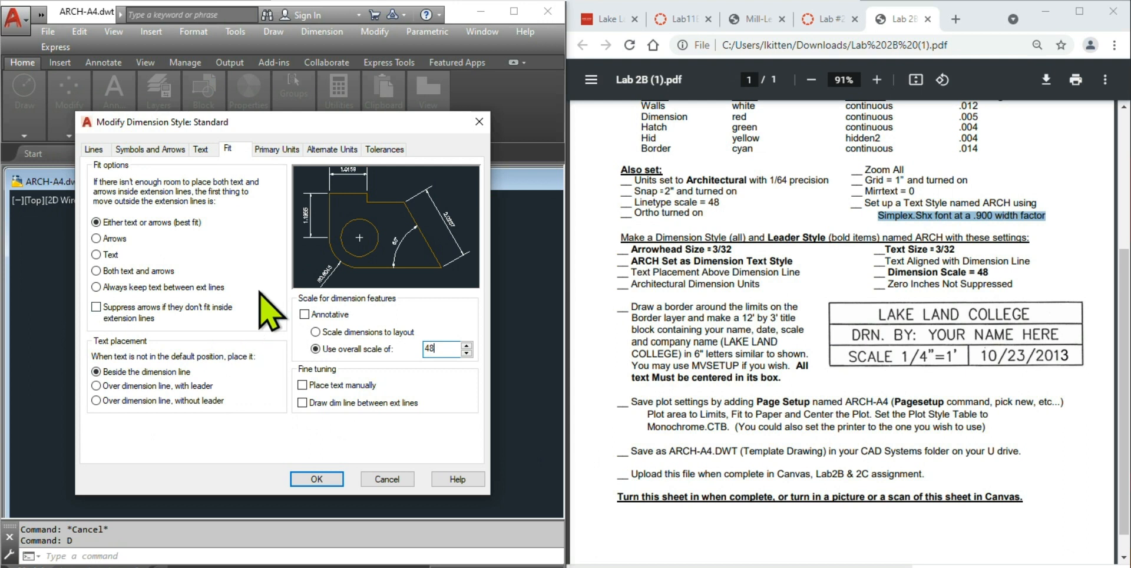
- Switch linear dimension units to Architectural, then review the Fit and Text tabs
{"action": "left_click", "coordinate": [275, 149]}
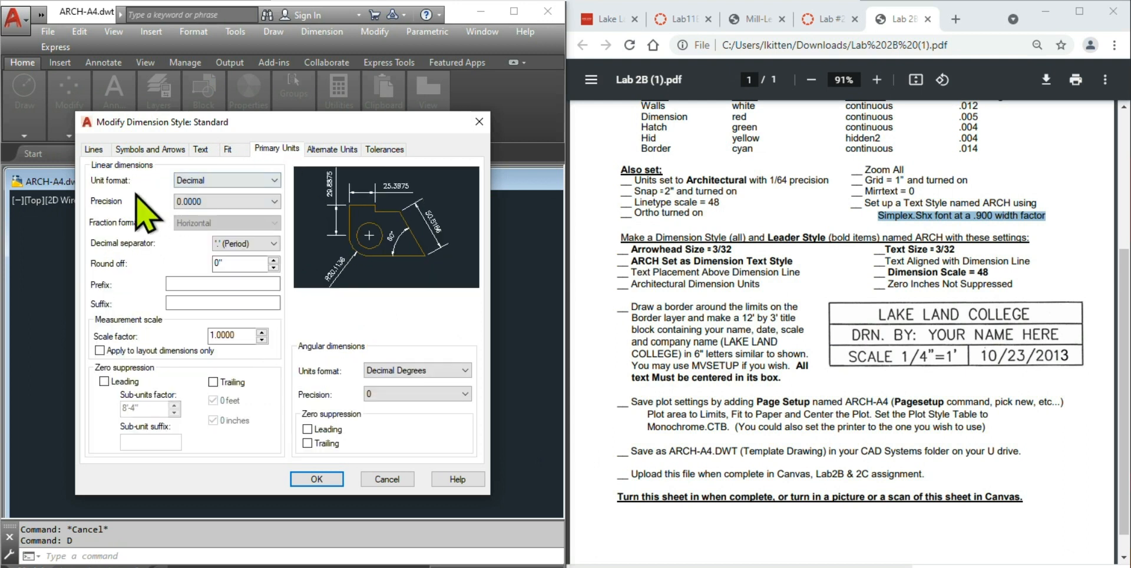
{"action": "left_click", "coordinate": [233, 176]}
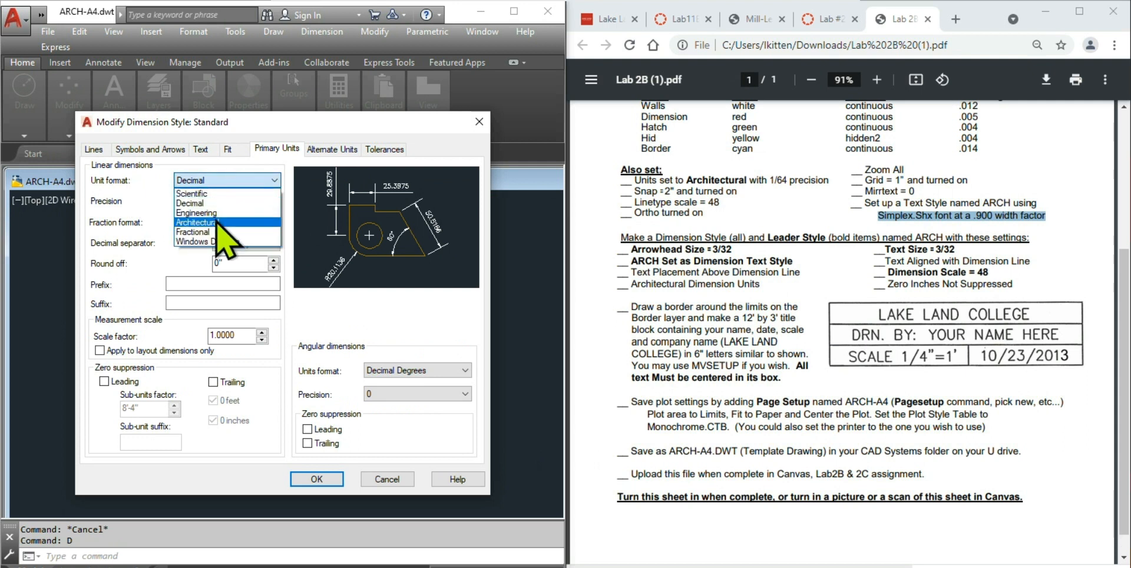
{"action": "left_click", "coordinate": [216, 223]}
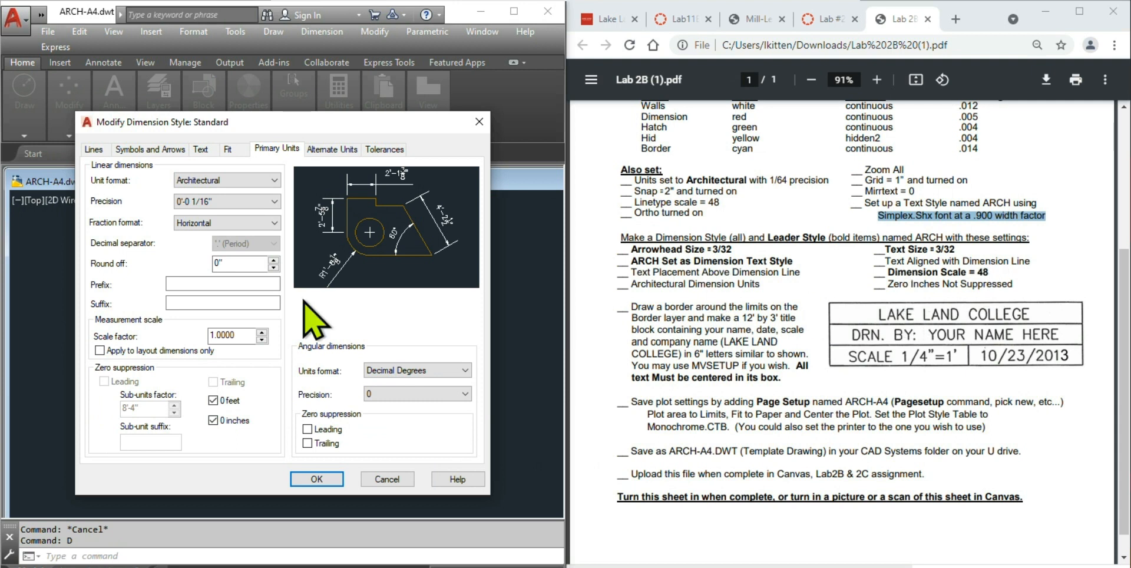
{"action": "left_click", "coordinate": [226, 151]}
{"action": "left_click", "coordinate": [201, 150]}
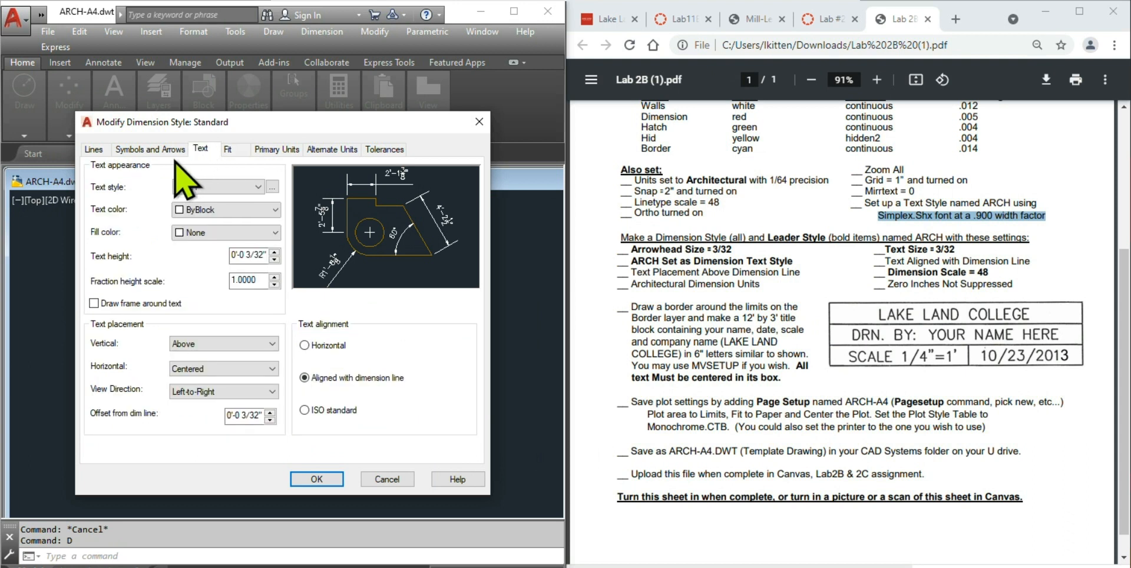
- Review the Symbols and Arrows, Text, Fit and Lines tabs, then accept the Standard style with OK
{"action": "left_click", "coordinate": [157, 149]}
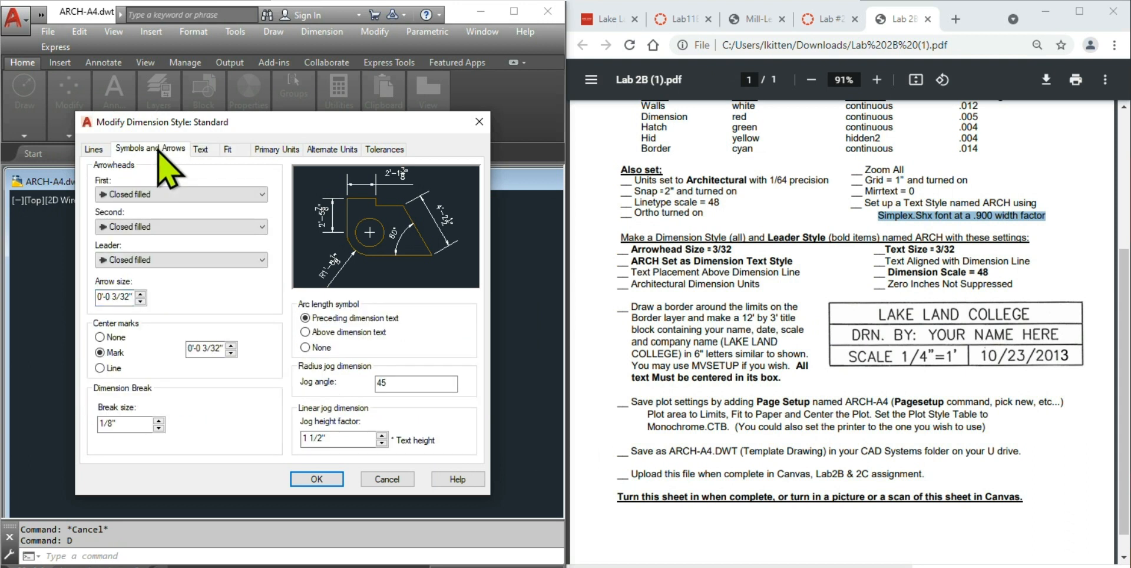
{"action": "left_click", "coordinate": [208, 150]}
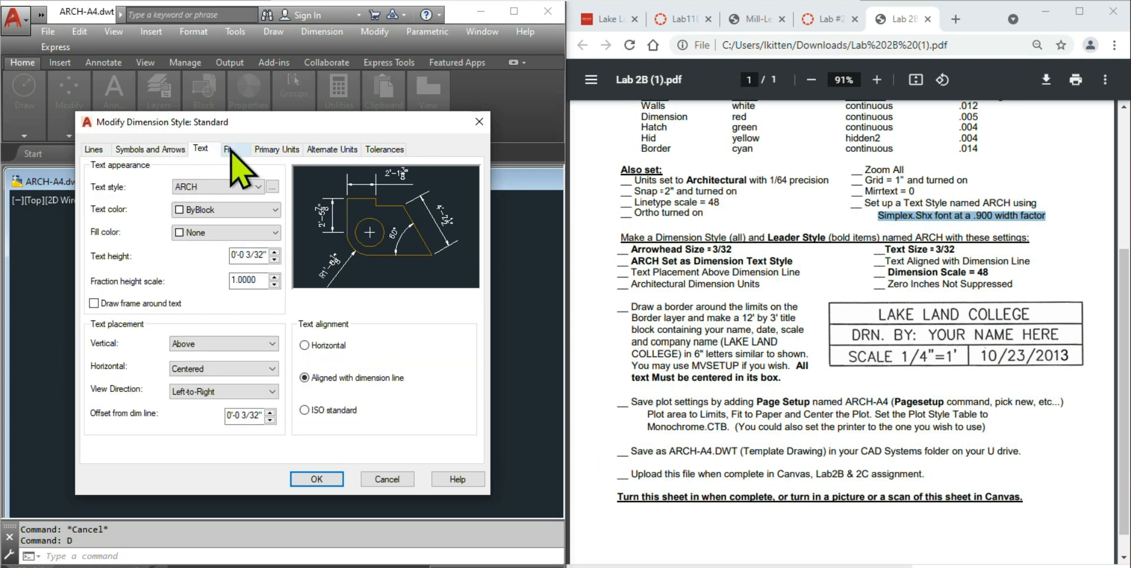
{"action": "left_click", "coordinate": [231, 152]}
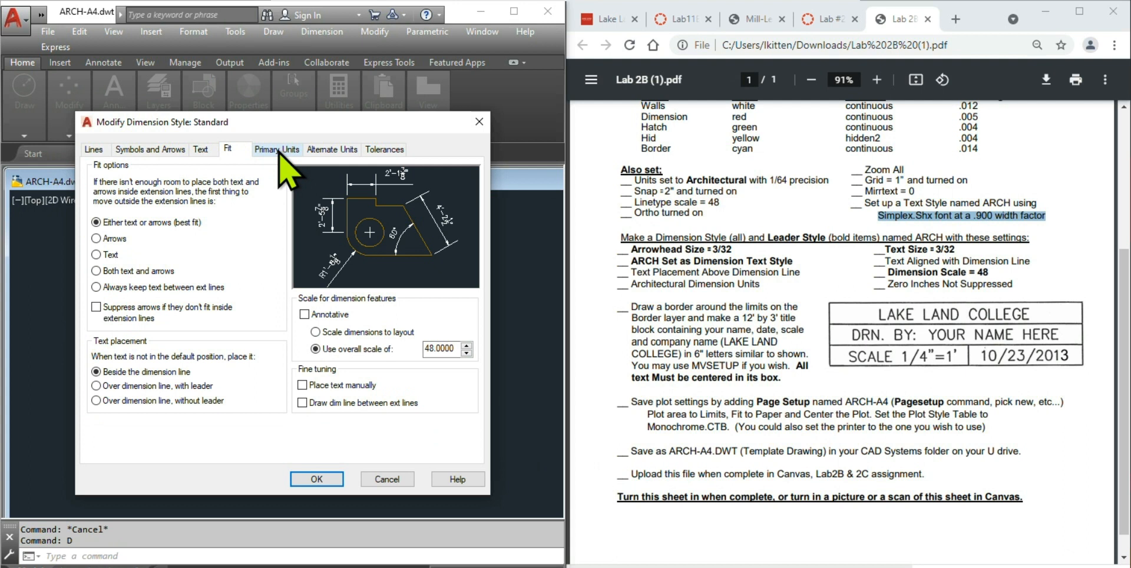
{"action": "left_click", "coordinate": [100, 151]}
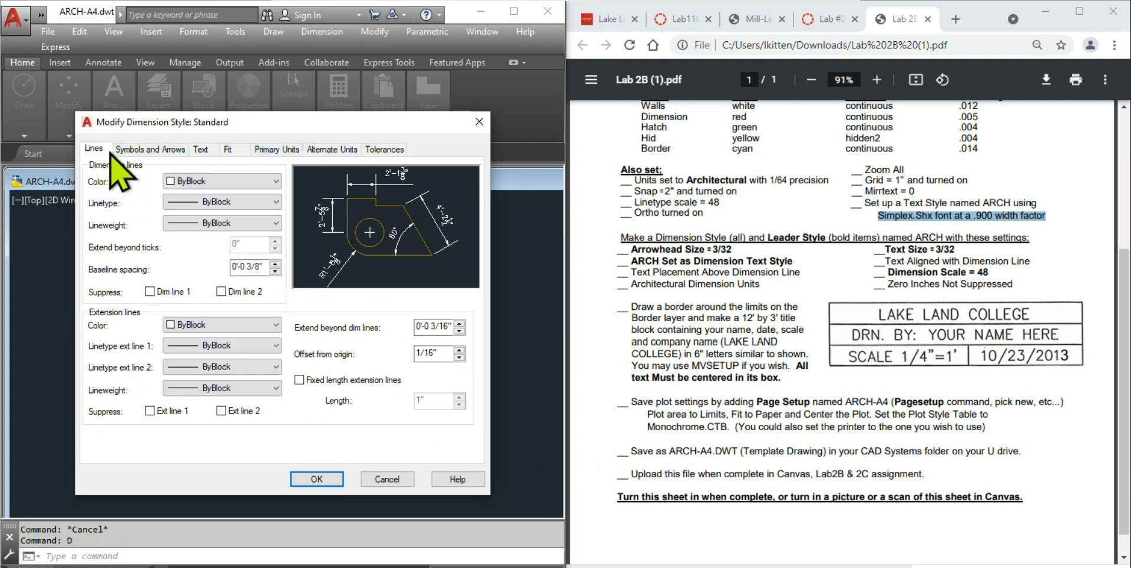
{"action": "left_click", "coordinate": [165, 152]}
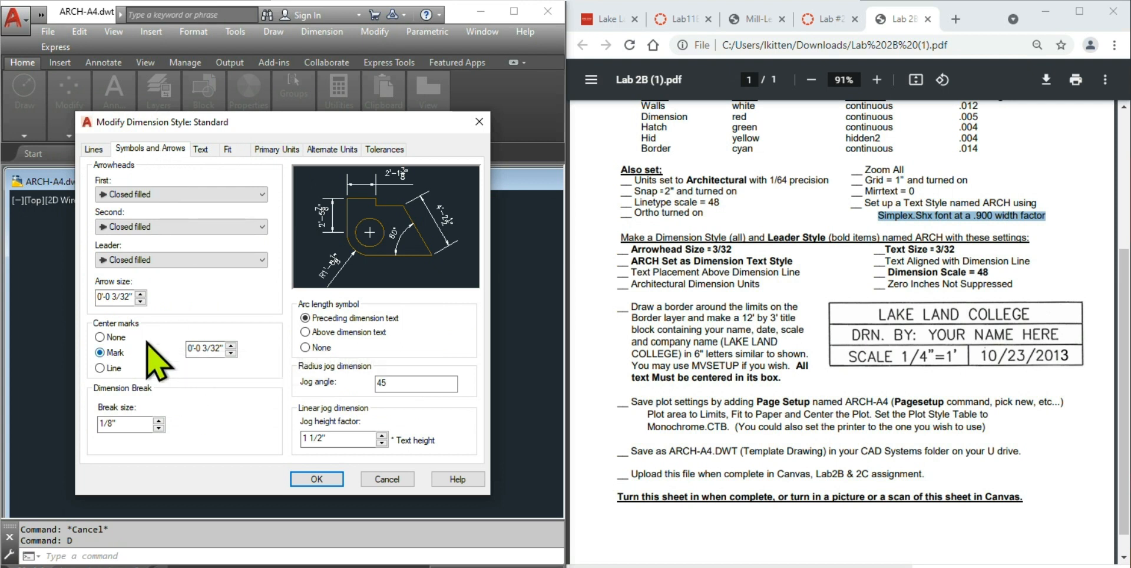
{"action": "left_click", "coordinate": [200, 150]}
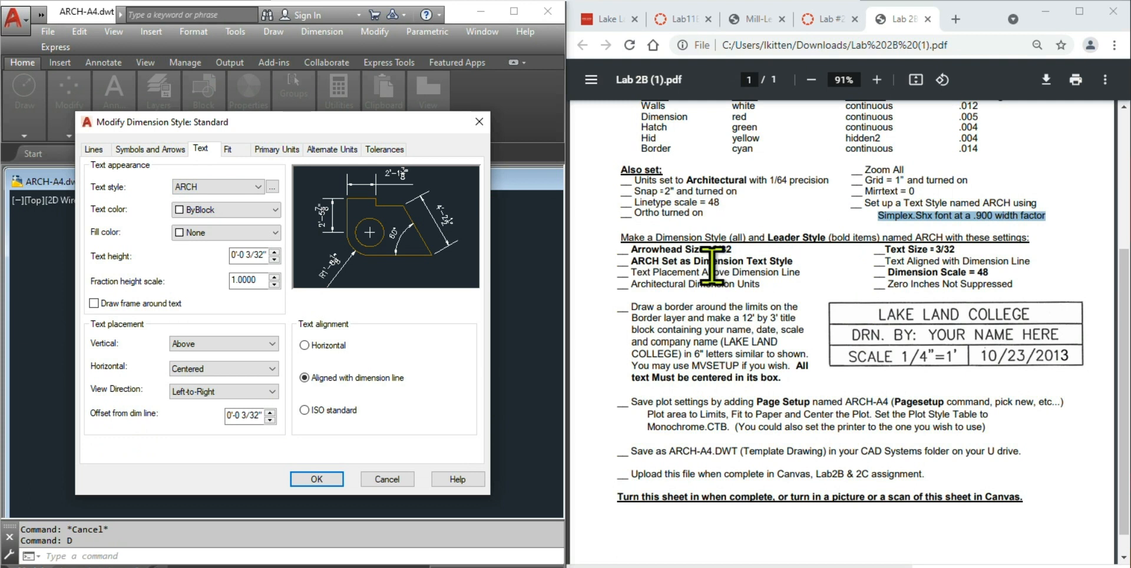
{"action": "left_click_drag", "start_coordinate": [768, 235], "coordinate": [880, 232]}
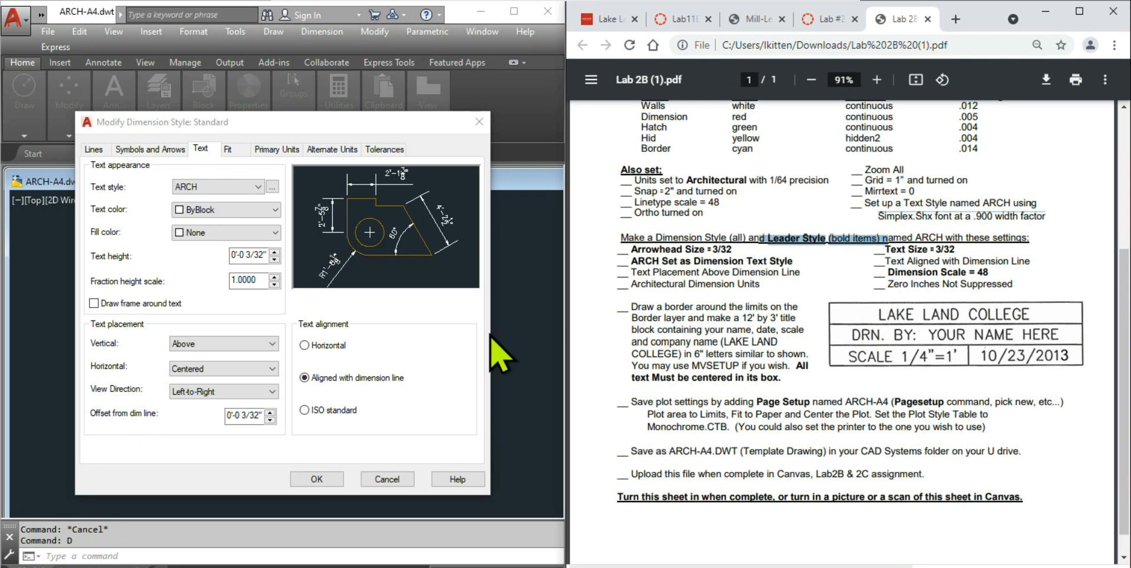
{"action": "left_click", "coordinate": [316, 479]}
{"action": "left_click", "coordinate": [316, 479]}
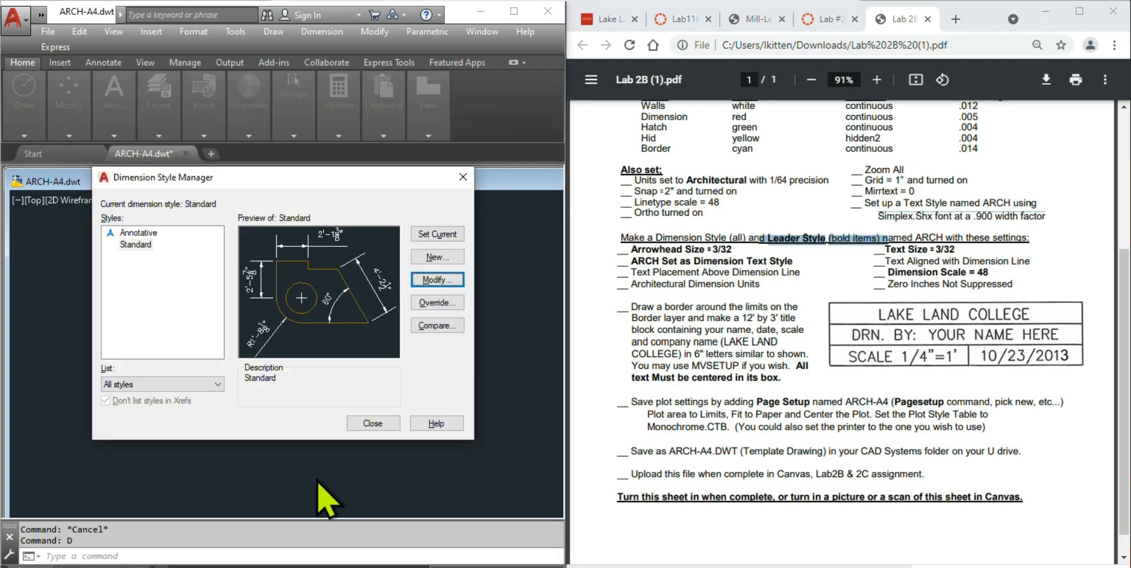
- Close the Dimension Style Manager and clear the stray selection in the drawing
{"action": "left_click", "coordinate": [372, 425]}
{"action": "left_click", "coordinate": [179, 290]}
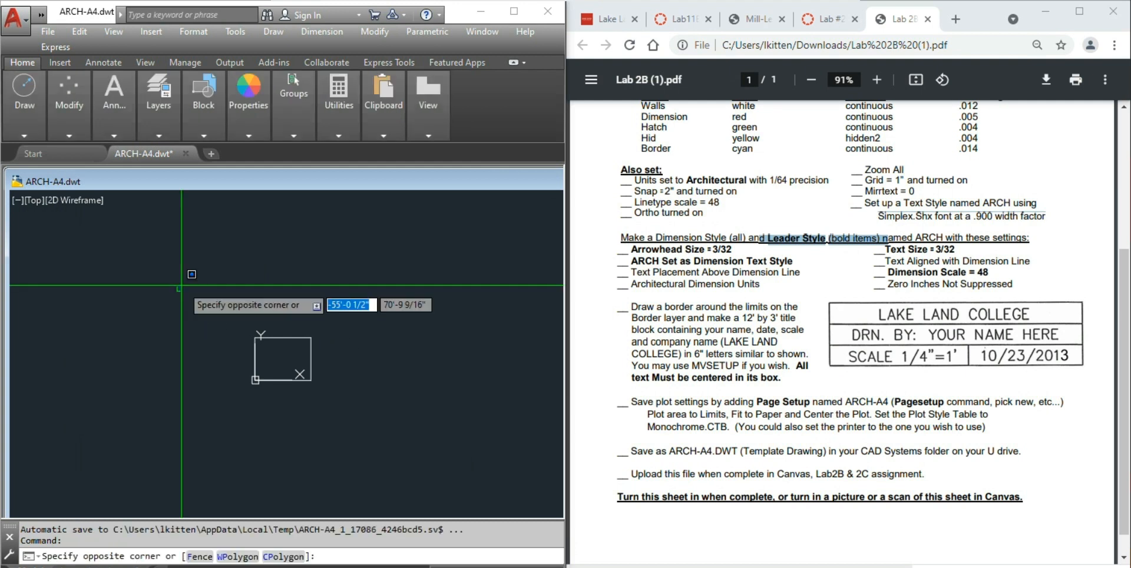
{"action": "key", "text": "Escape"}
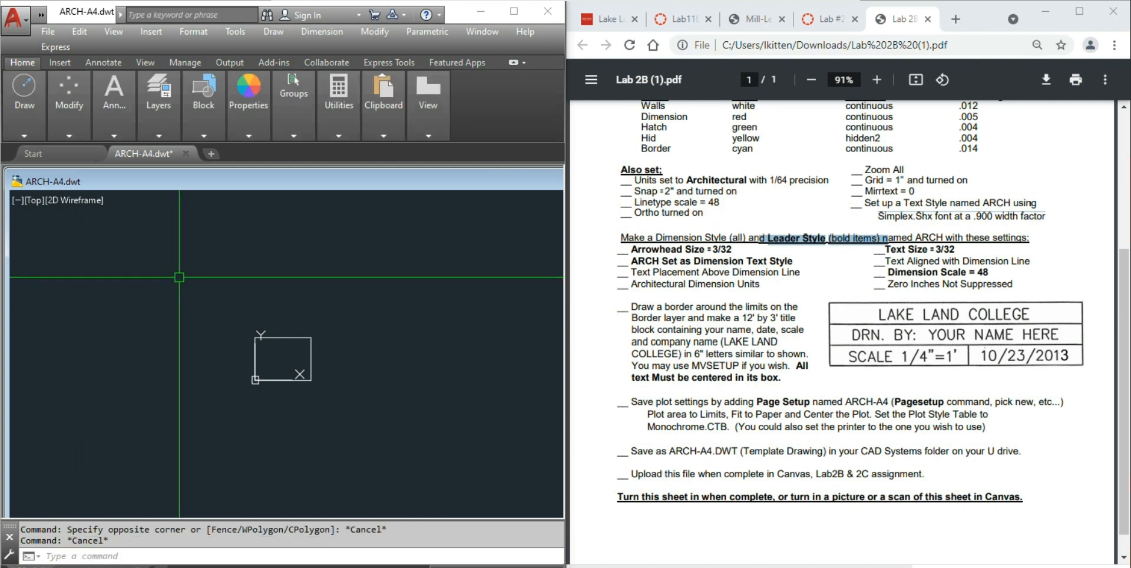
- Show the Annotate ribbon tools and begin typing the multileader style command
{"action": "mouse_move", "coordinate": [165, 127]}
{"action": "left_click", "coordinate": [111, 62]}
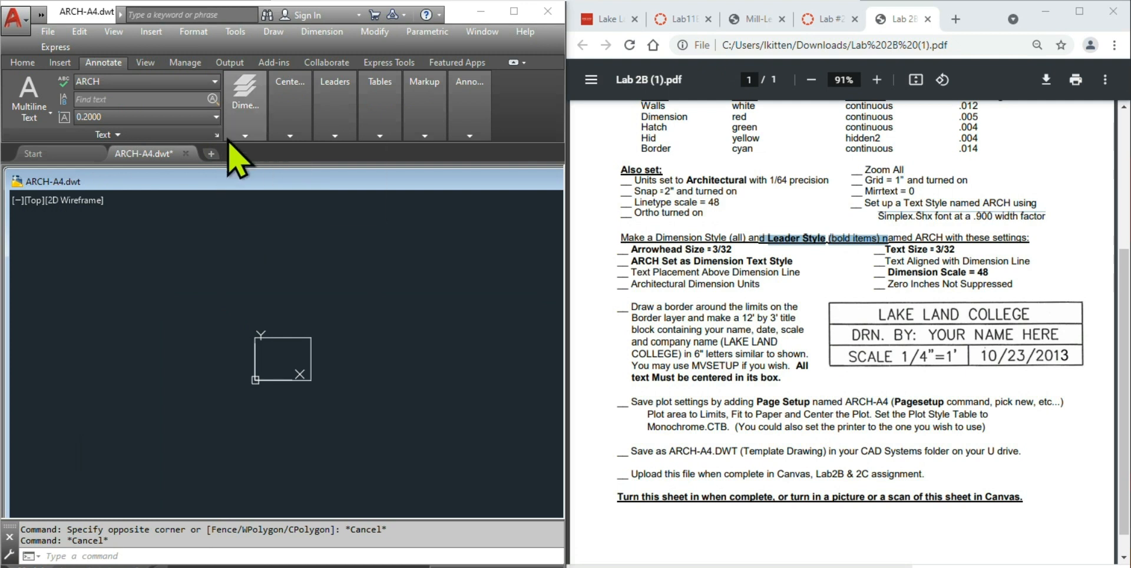
{"action": "mouse_move", "coordinate": [335, 134]}
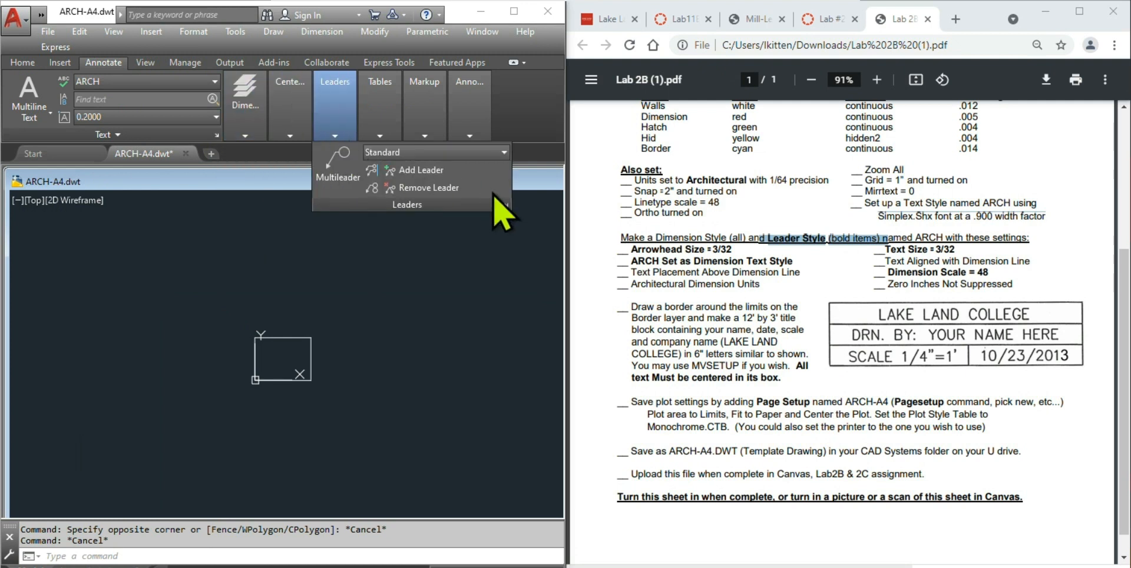
{"action": "key", "text": "Escape"}
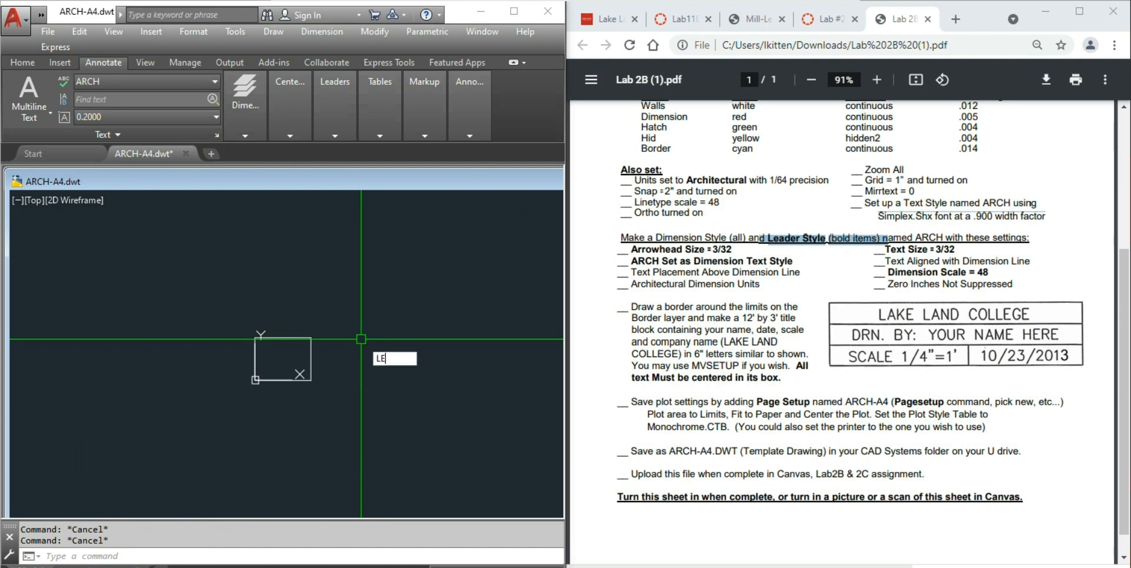
{"action": "type", "text": "ERST"}
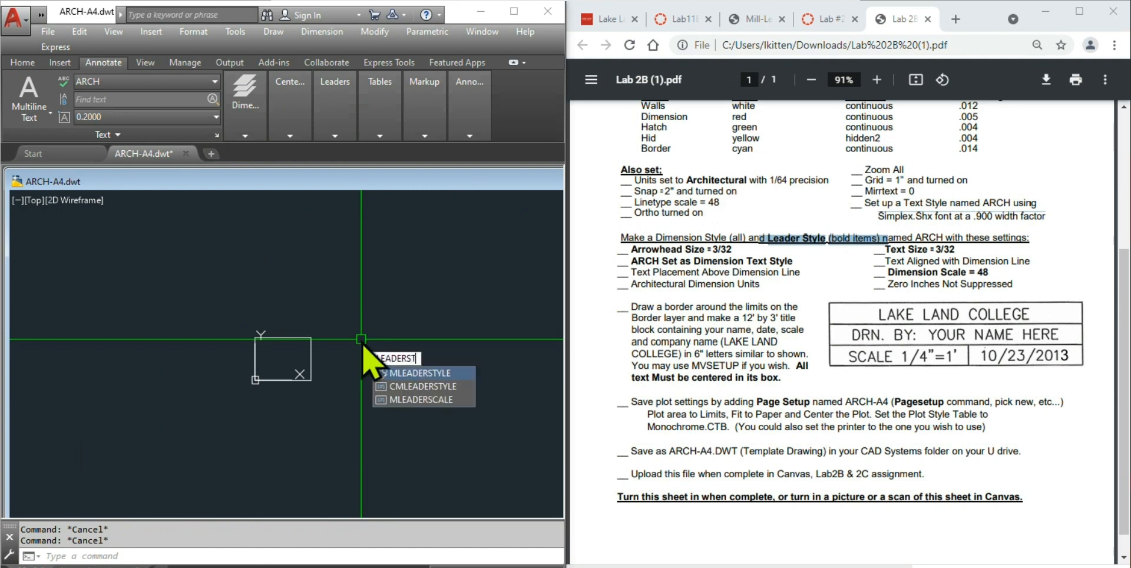
- Modify the Standard multileader style with a 3/32" arrowhead size
{"action": "left_click", "coordinate": [445, 375]}
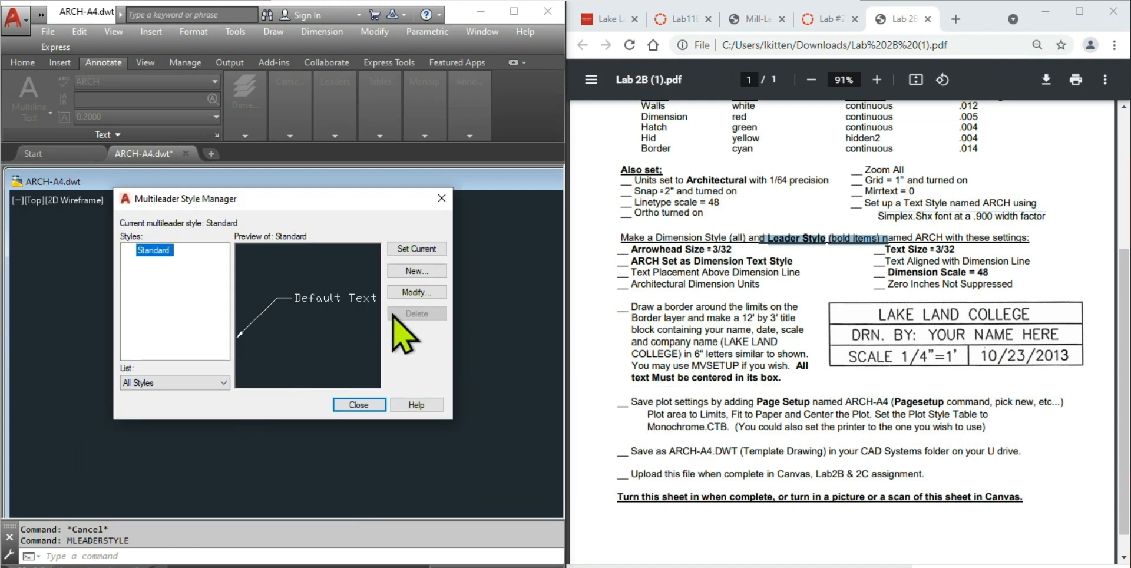
{"action": "left_click", "coordinate": [405, 291]}
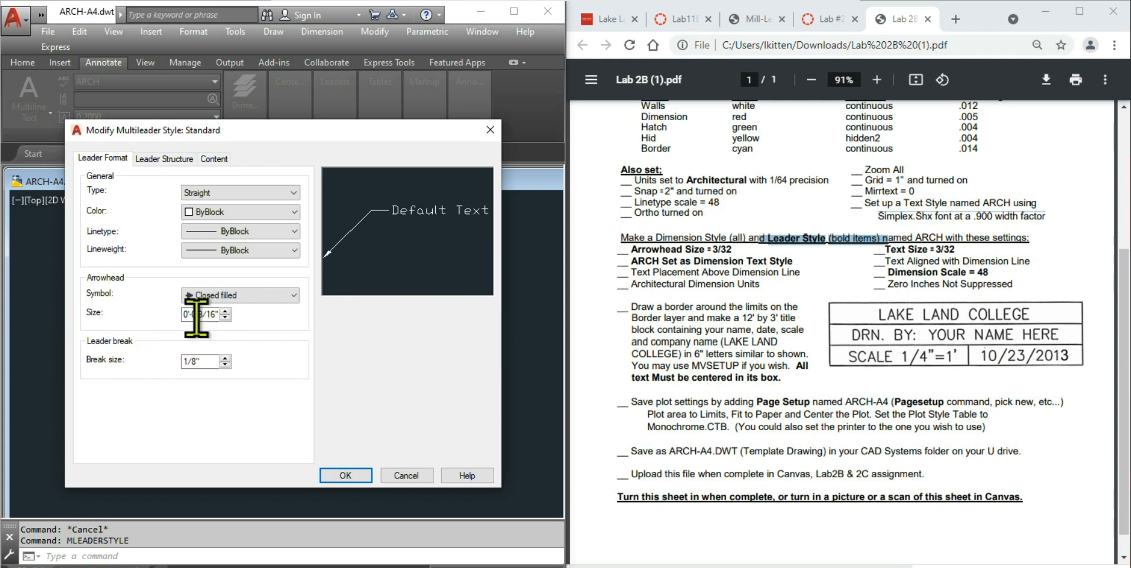
{"action": "left_click_drag", "start_coordinate": [184, 317], "coordinate": [293, 318]}
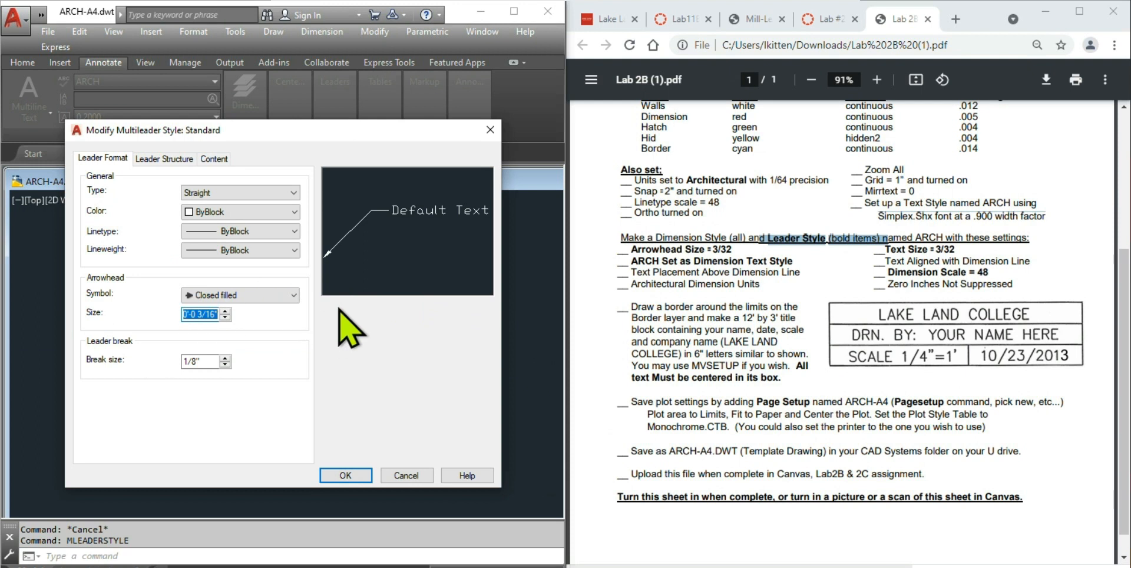
{"action": "type", "text": "3/32"}
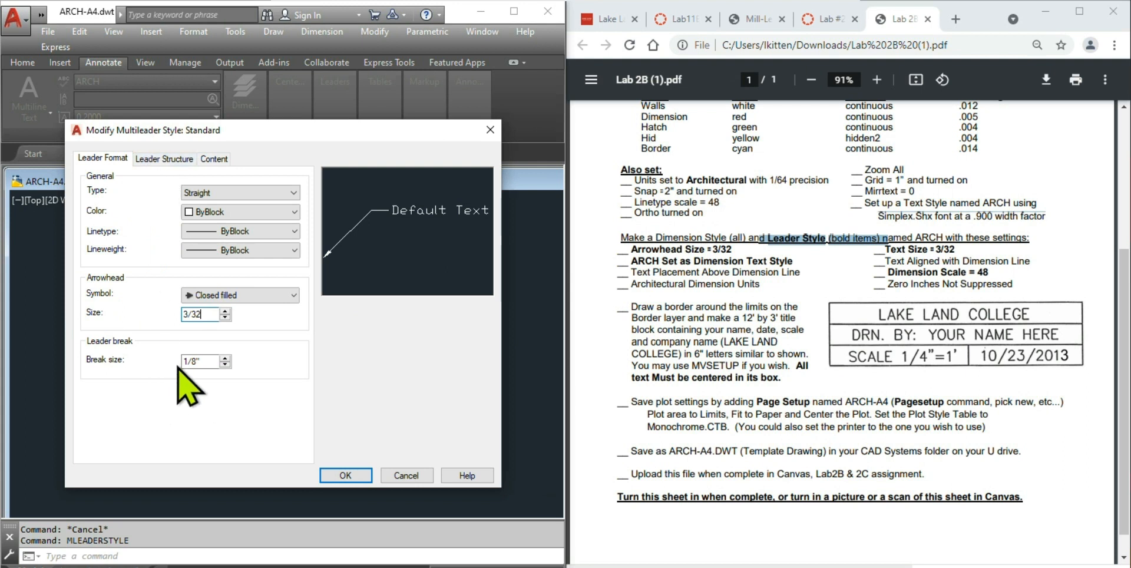
- Set the multileader content to the ARCH text style at 3/32" text height
{"action": "left_click", "coordinate": [156, 159]}
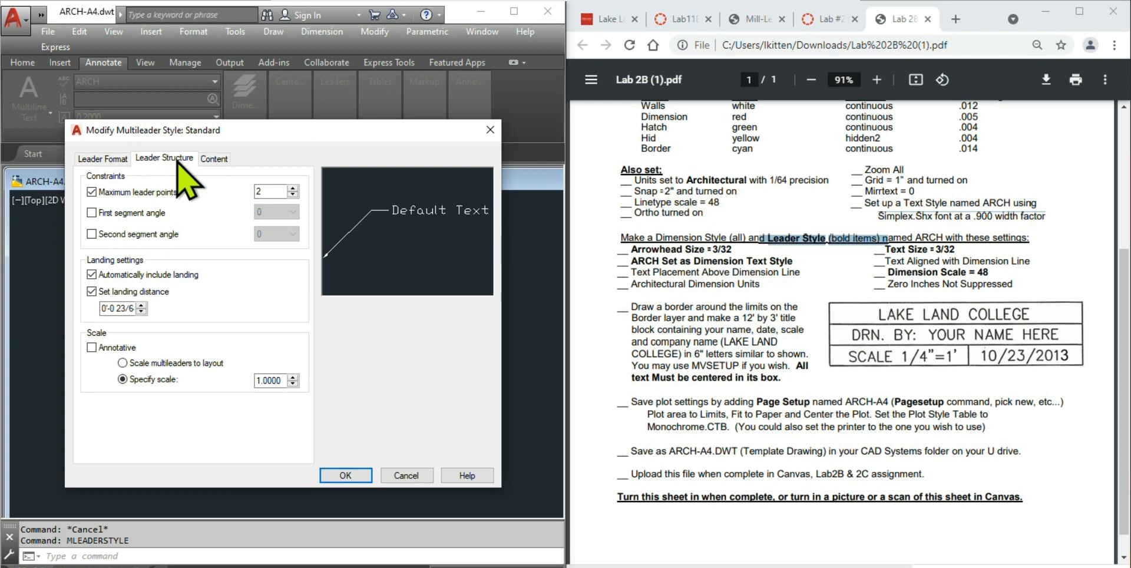
{"action": "left_click", "coordinate": [217, 161]}
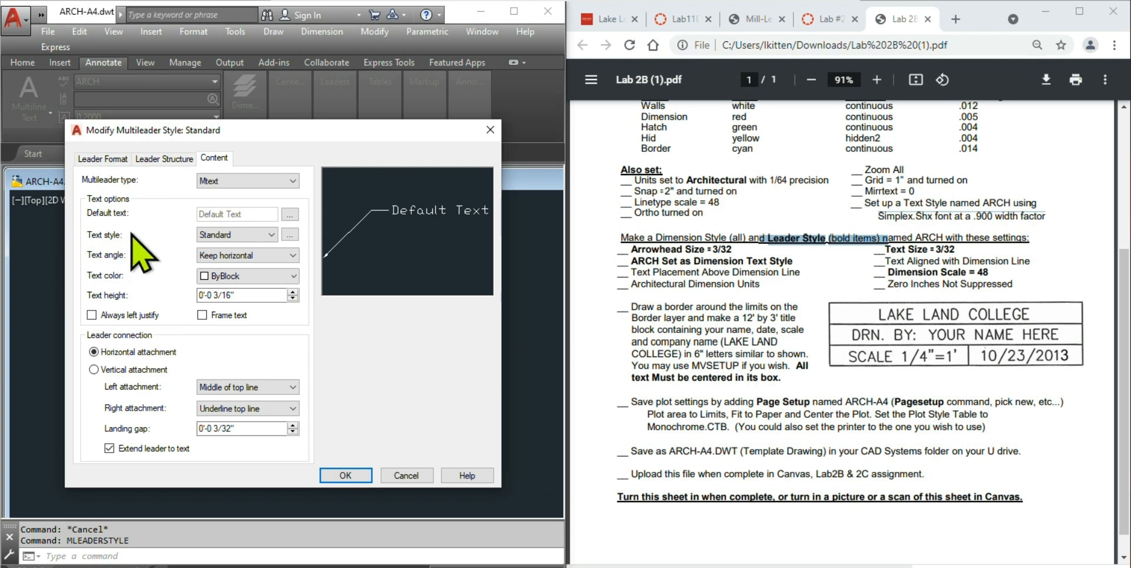
{"action": "left_click", "coordinate": [248, 235]}
{"action": "left_click", "coordinate": [236, 255]}
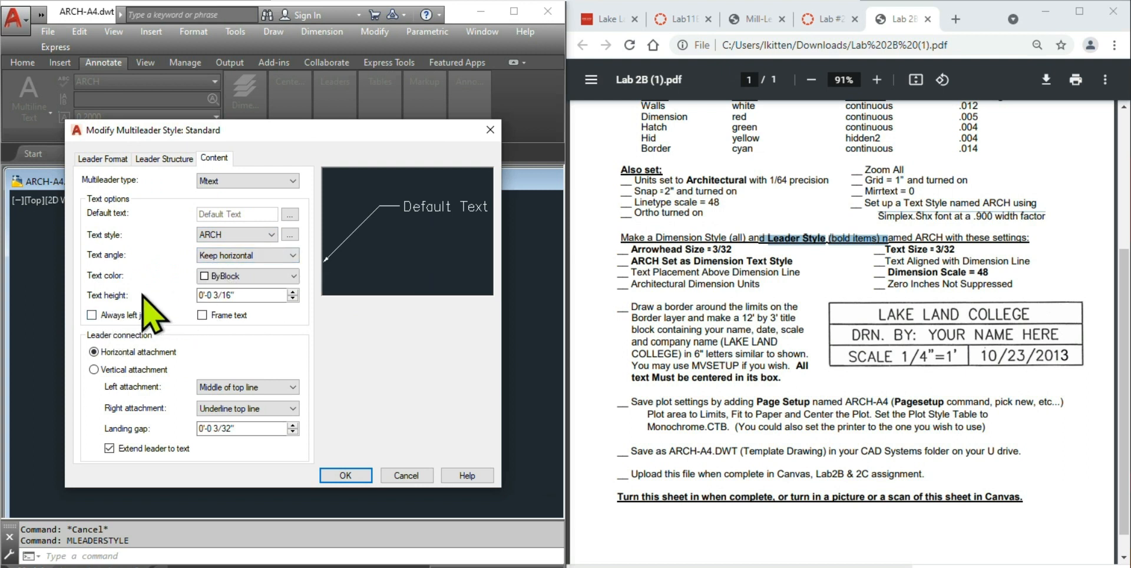
{"action": "left_click_drag", "start_coordinate": [242, 294], "coordinate": [149, 290]}
{"action": "type", "text": "3/32"}
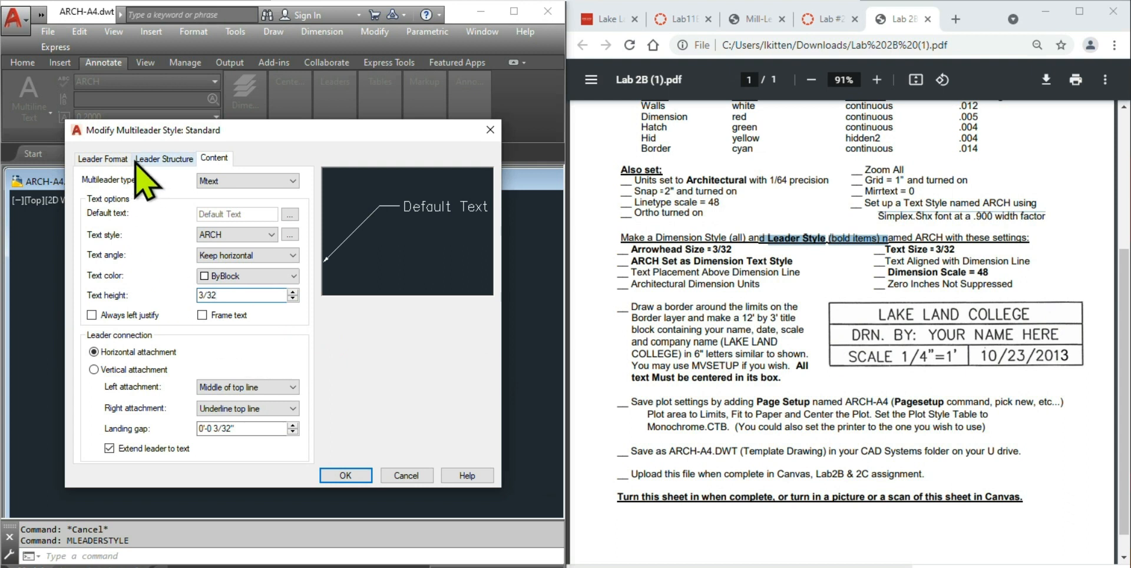
- Set the leader structure scale to 48 and save the multileader style
{"action": "left_click", "coordinate": [161, 159]}
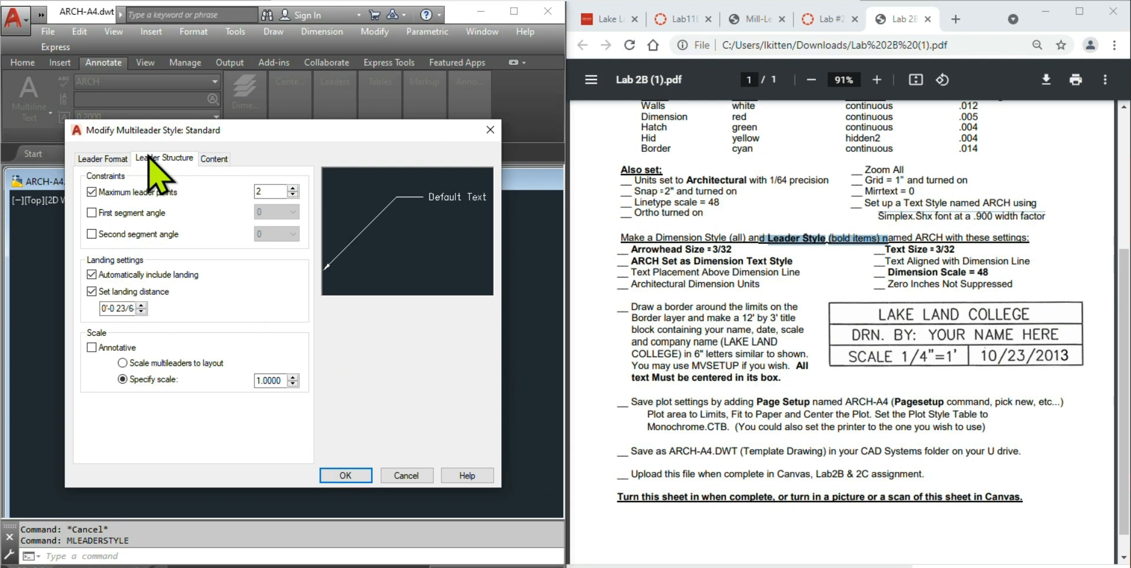
{"action": "left_click", "coordinate": [213, 158]}
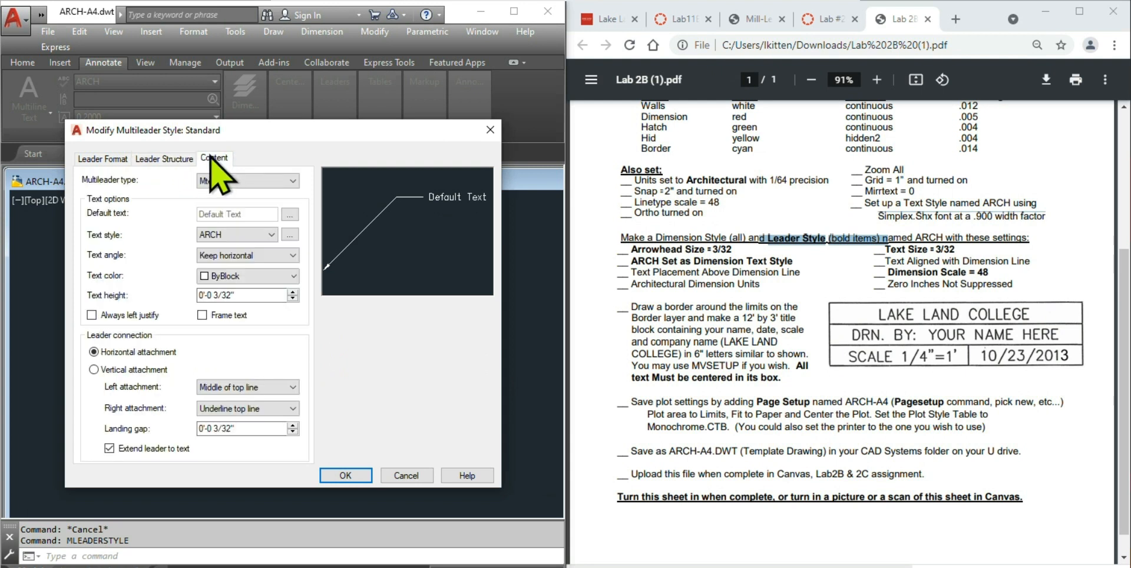
{"action": "left_click", "coordinate": [168, 160]}
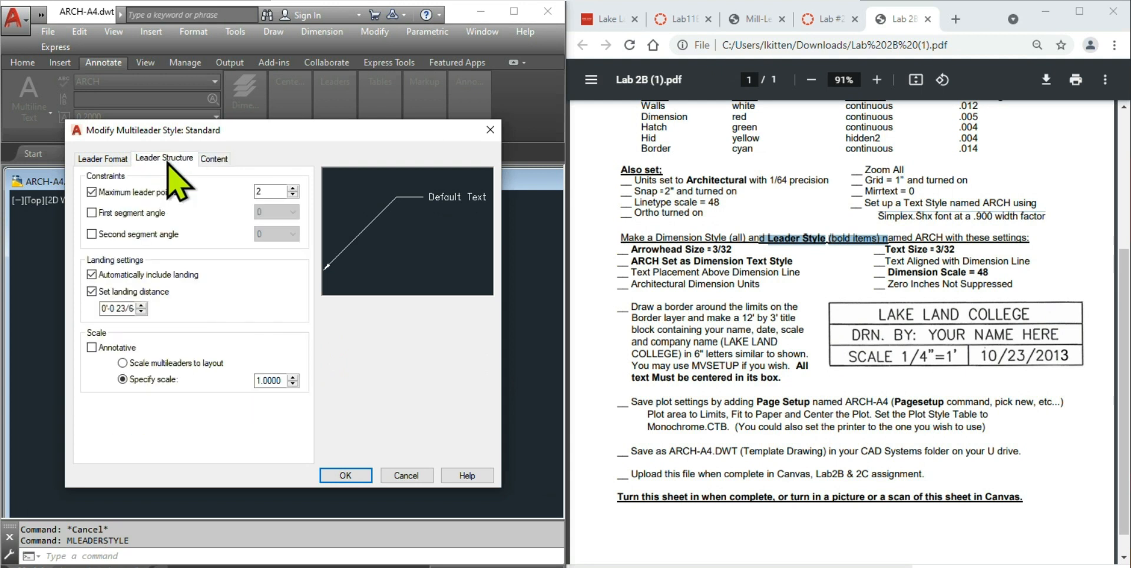
{"action": "double_click", "coordinate": [283, 380]}
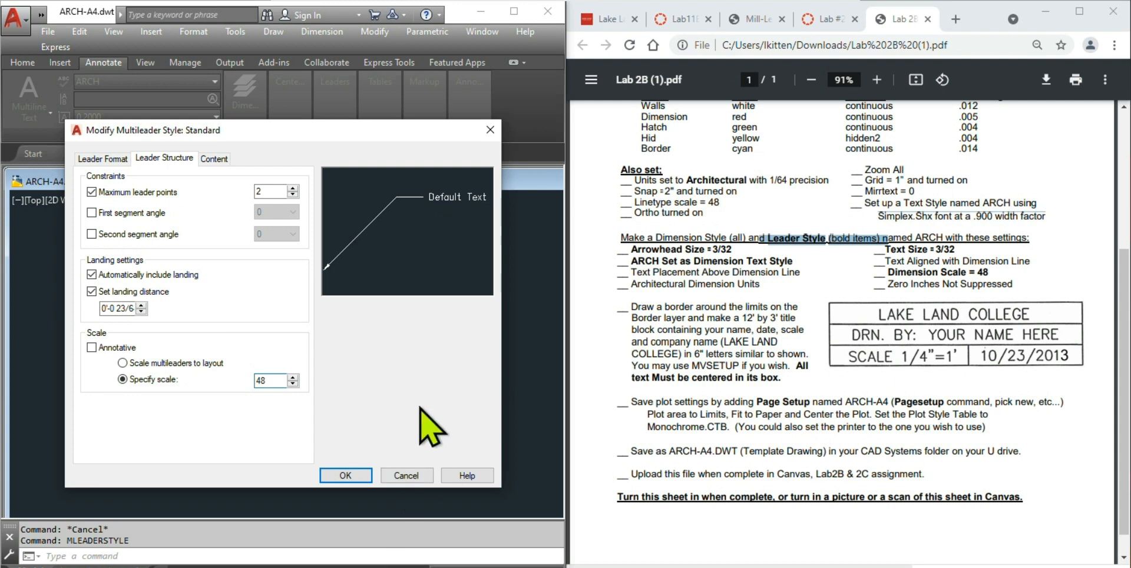
{"action": "left_click", "coordinate": [327, 475]}
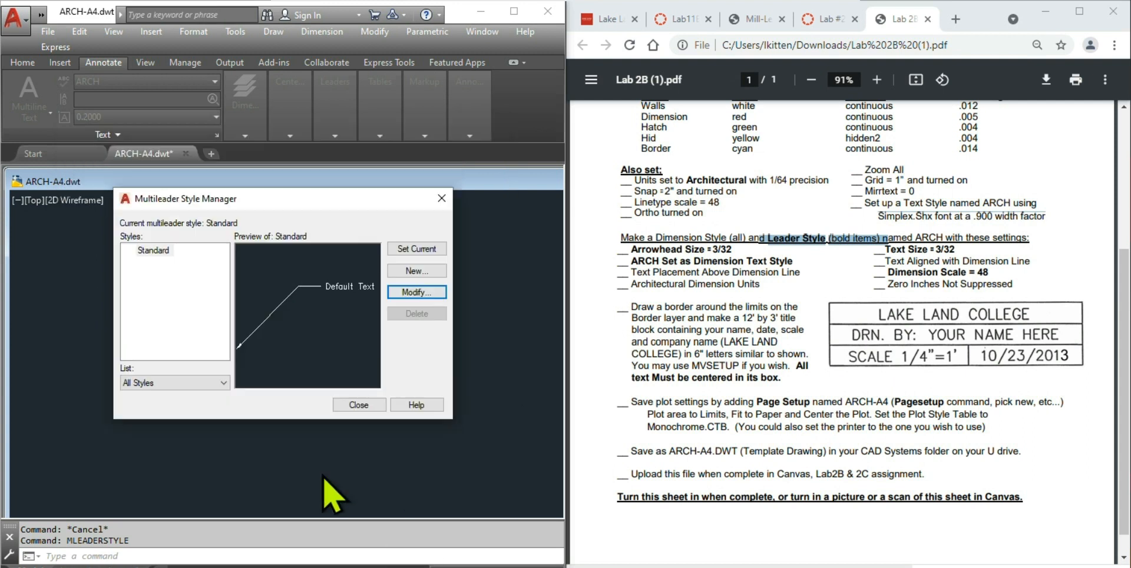
- Close the Multileader Style Manager and highlight the border and title block instructions in the lab sheet
{"action": "left_click", "coordinate": [358, 405]}
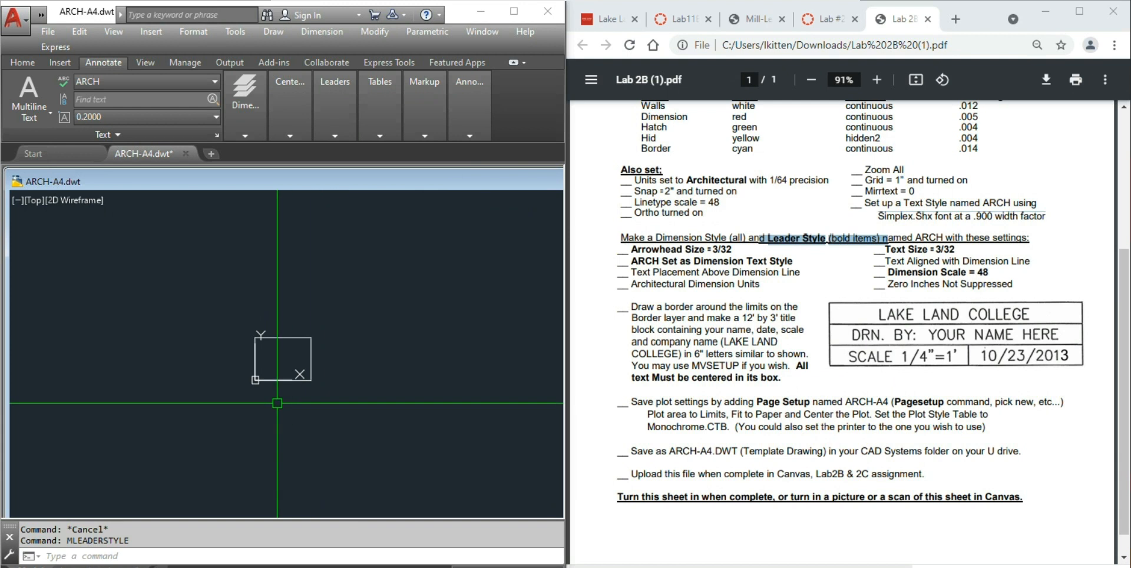
{"action": "scroll", "coordinate": [257, 397], "scroll_direction": "up", "scroll_amount": 5}
{"action": "scroll", "coordinate": [174, 412], "scroll_direction": "down", "scroll_amount": 2}
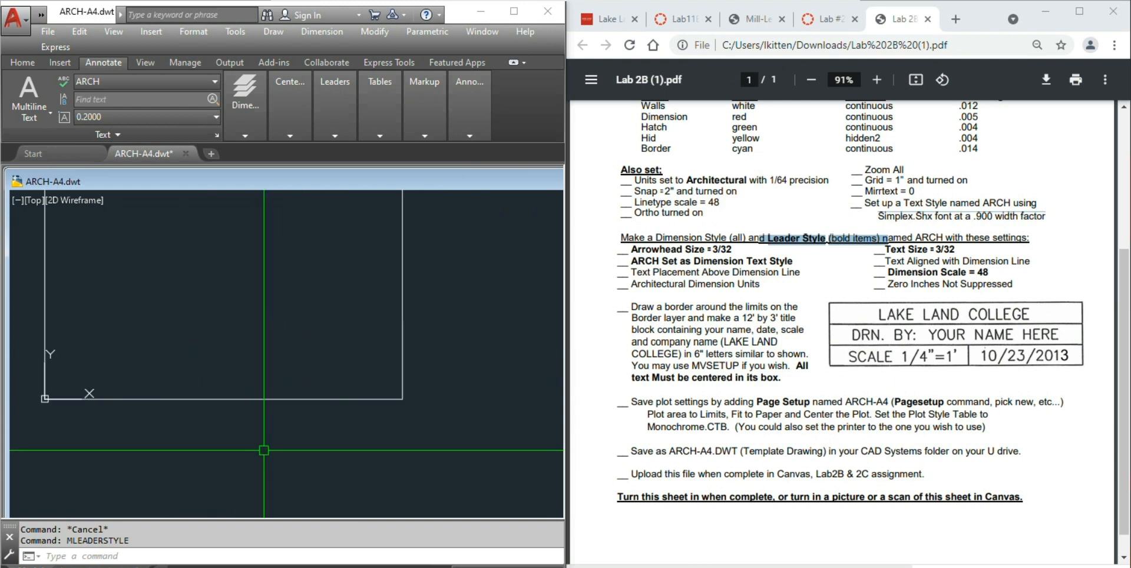
{"action": "scroll", "coordinate": [264, 459], "scroll_direction": "up", "scroll_amount": 2}
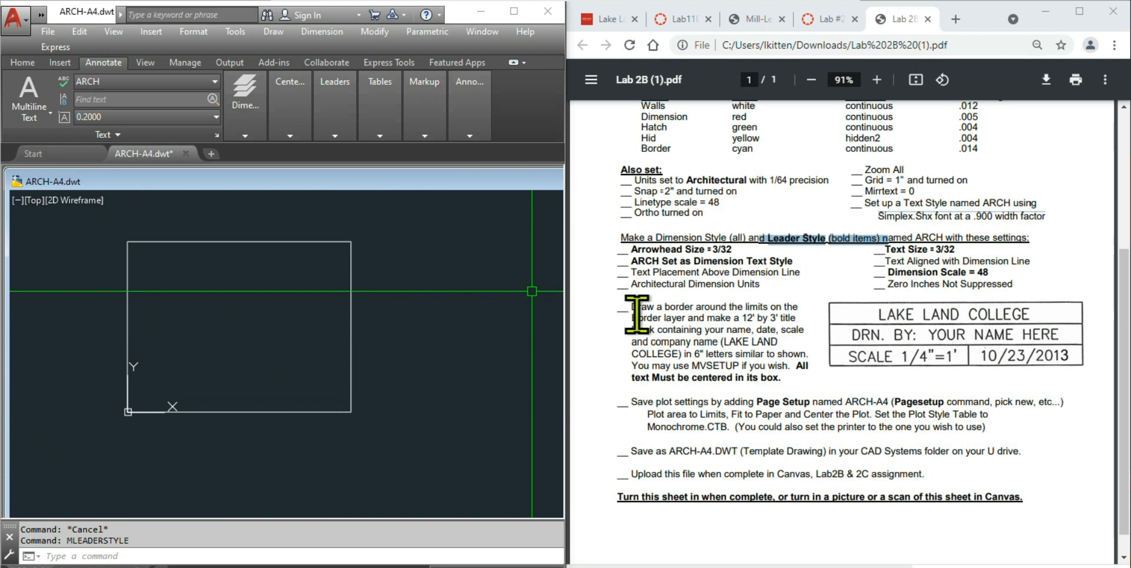
{"action": "mouse_move", "coordinate": [633, 306]}
{"action": "left_mouse_down"}
{"action": "mouse_move", "coordinate": [799, 315]}
{"action": "mouse_move", "coordinate": [811, 324]}
{"action": "mouse_move", "coordinate": [814, 393]}
{"action": "left_mouse_up"}
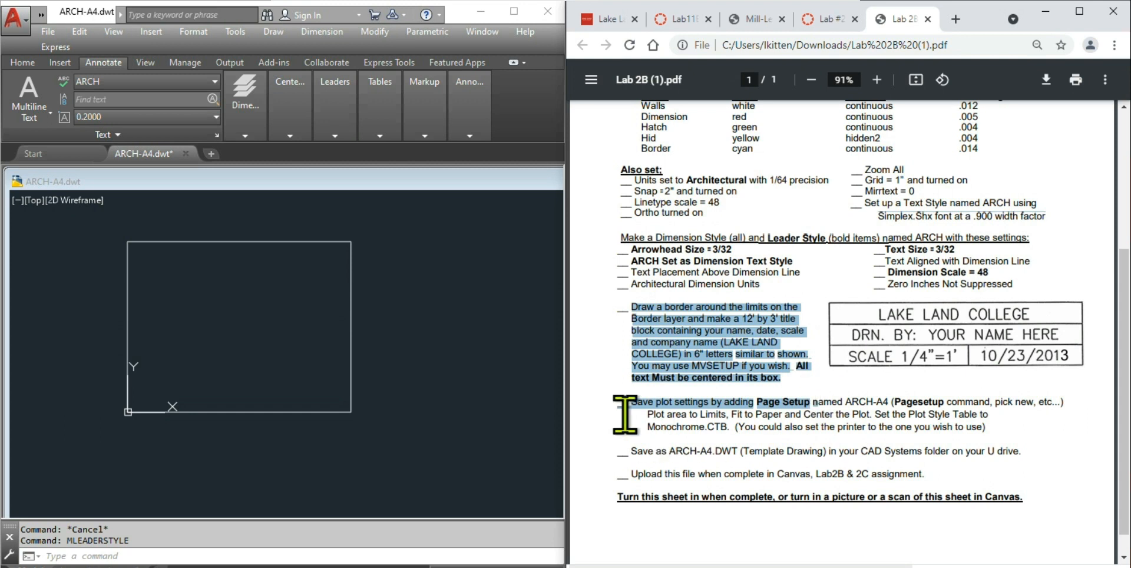
{"action": "left_click", "coordinate": [642, 379]}
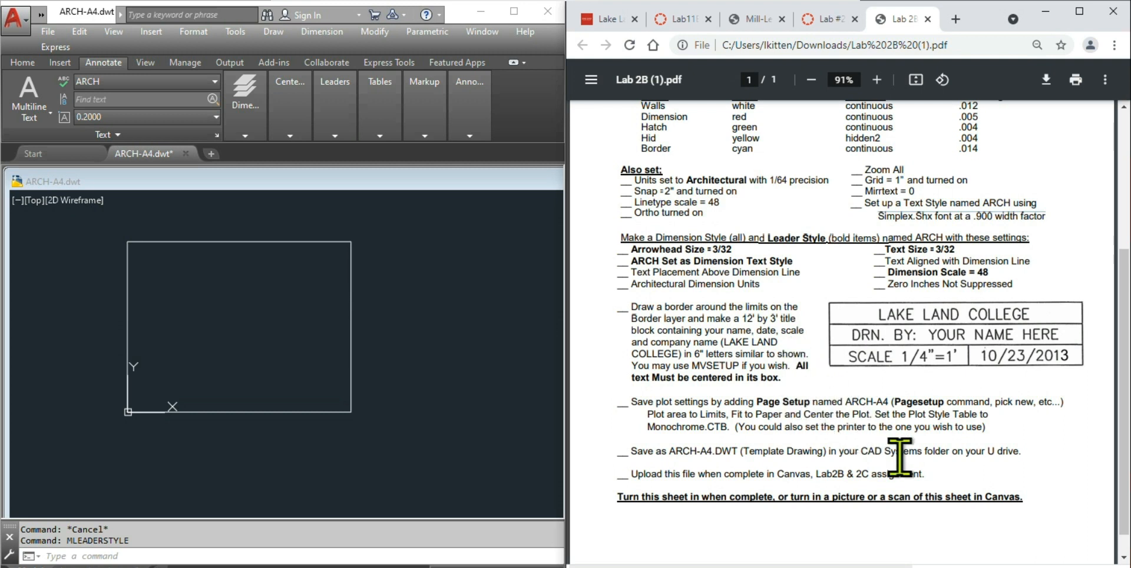
- Mark the 12' by 3' title block instruction text in the lab sheet
{"action": "scroll", "coordinate": [901, 455], "scroll_direction": "down", "scroll_amount": 1}
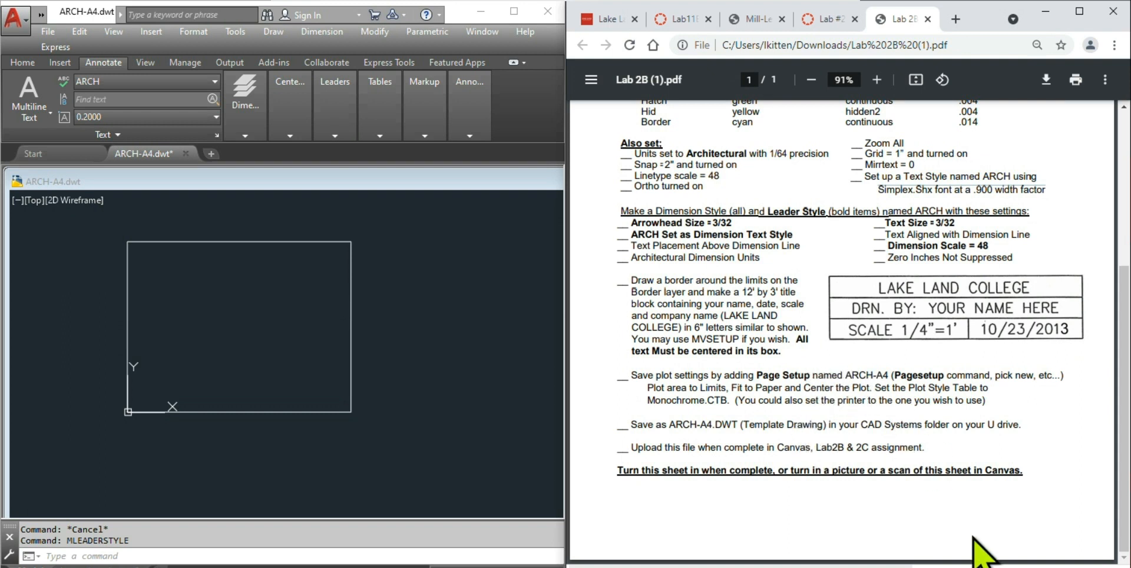
{"action": "scroll", "coordinate": [943, 378], "scroll_direction": "up", "scroll_amount": 3}
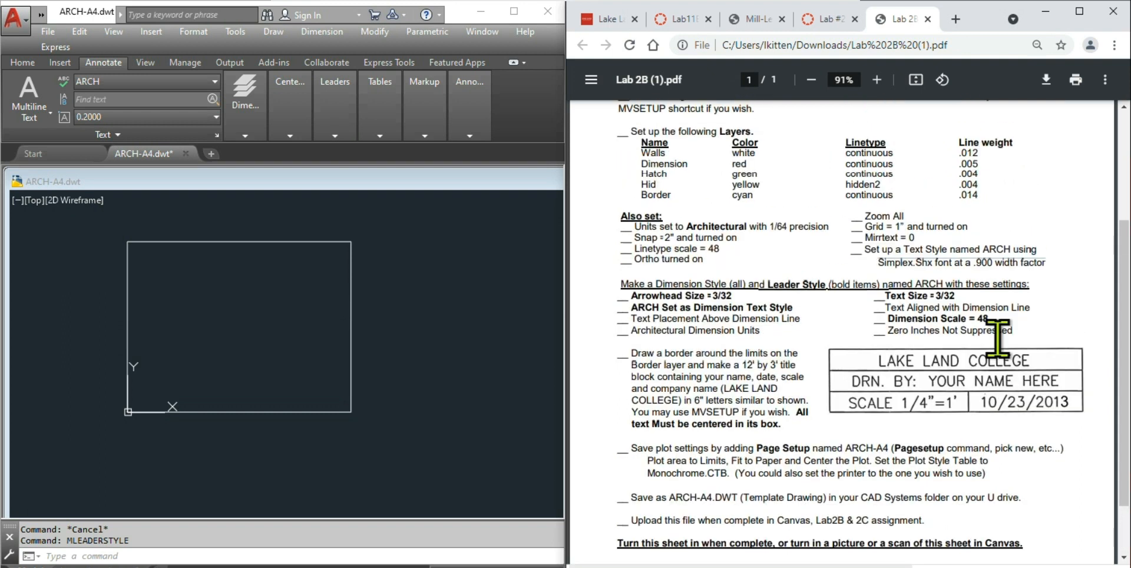
{"action": "scroll", "coordinate": [901, 459], "scroll_direction": "down", "scroll_amount": 3}
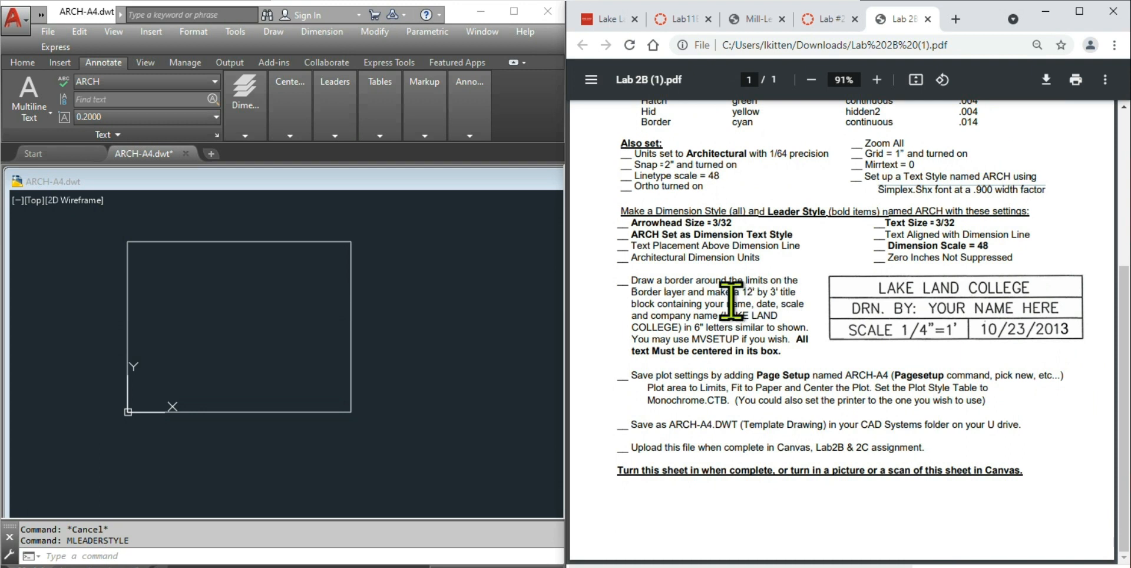
{"action": "left_click_drag", "start_coordinate": [740, 281], "coordinate": [796, 291]}
{"action": "left_click", "coordinate": [372, 467]}
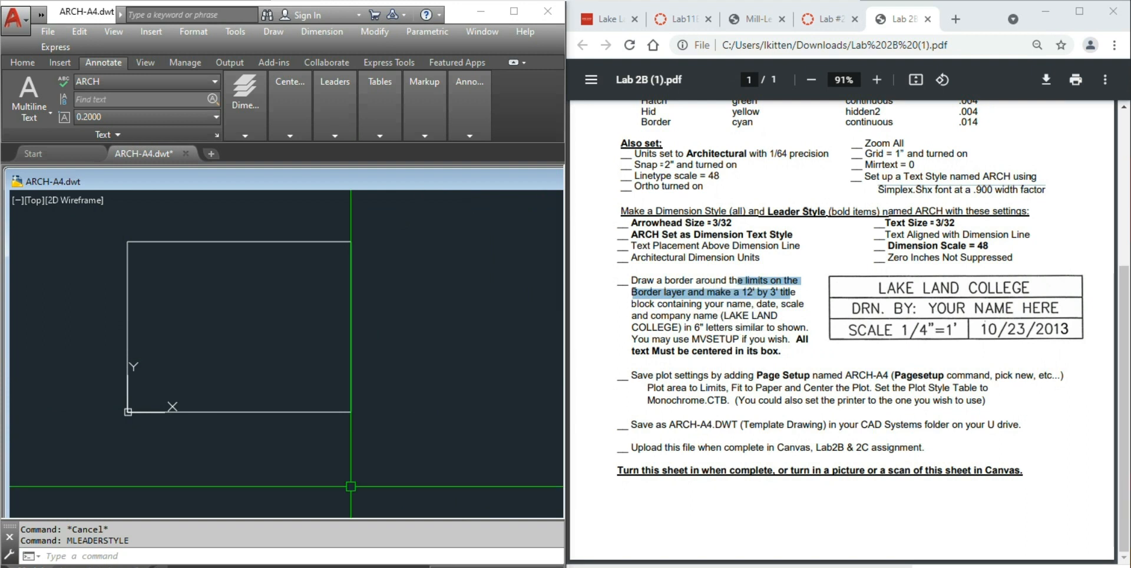
- Draw a rectangle from the border's lower-right corner to @-12',3' for the title block
{"action": "left_click", "coordinate": [22, 62]}
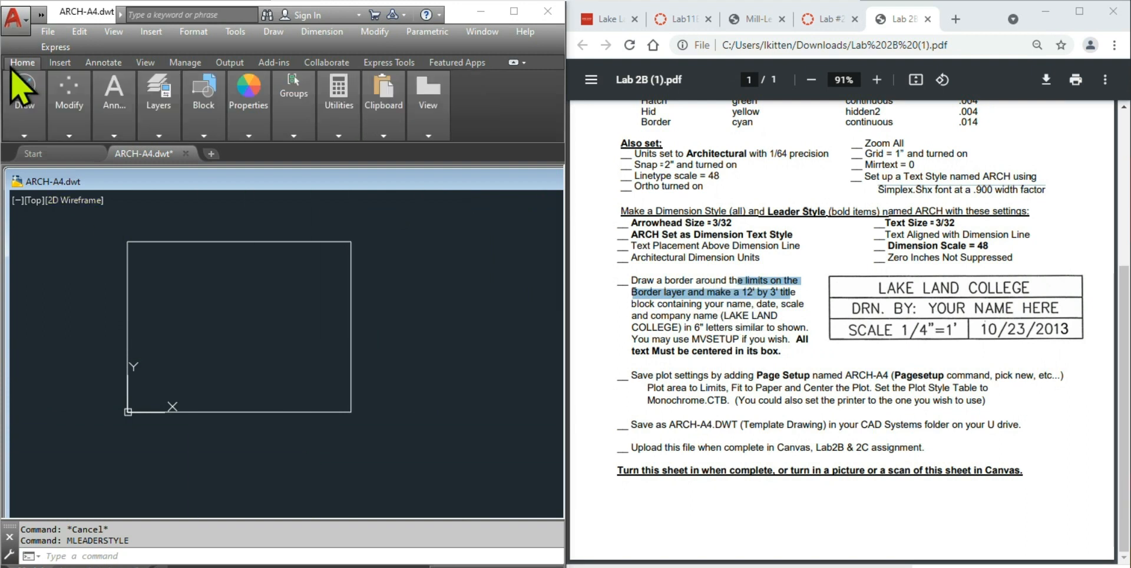
{"action": "mouse_move", "coordinate": [167, 138]}
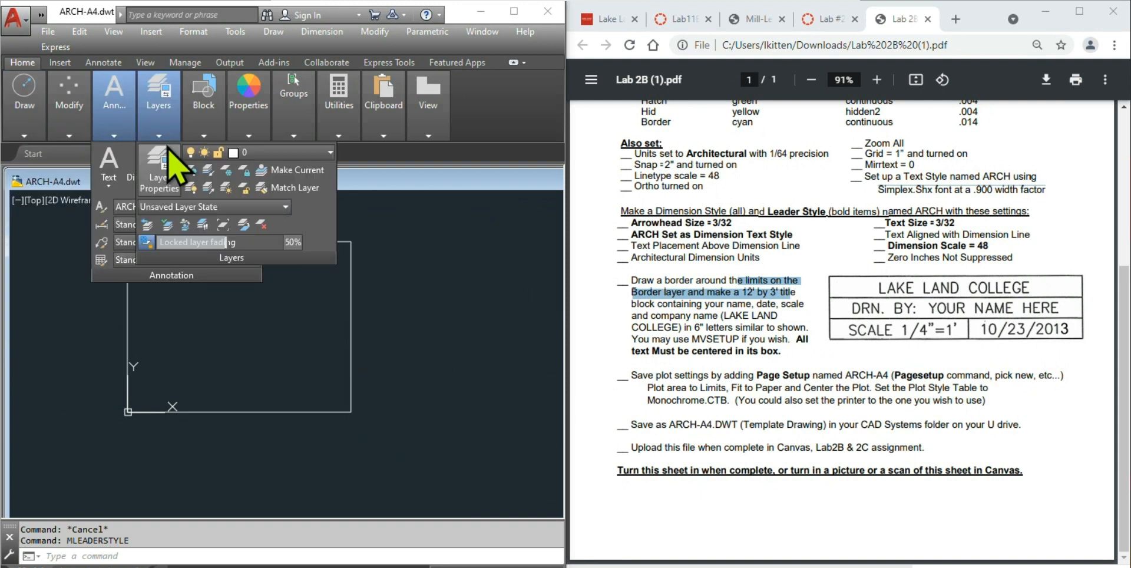
{"action": "mouse_move", "coordinate": [25, 115]}
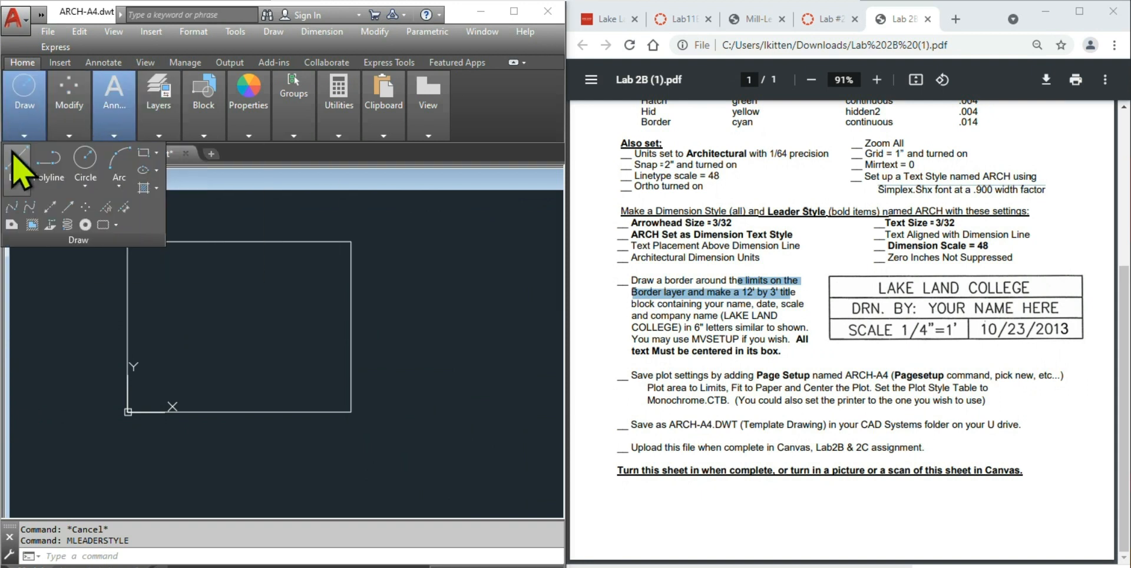
{"action": "left_click", "coordinate": [144, 153]}
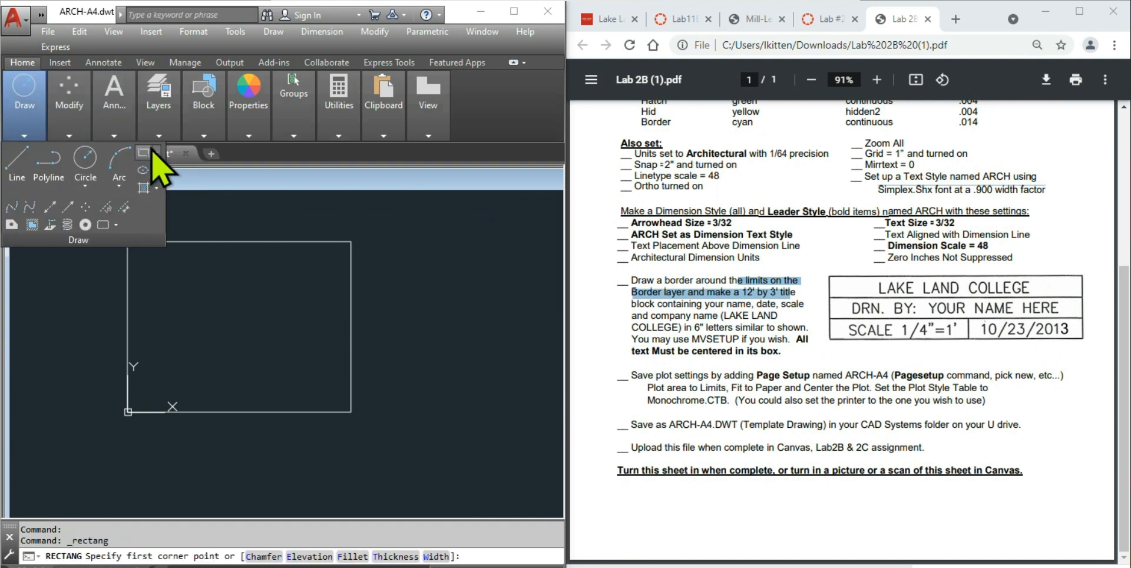
{"action": "left_click", "coordinate": [351, 412]}
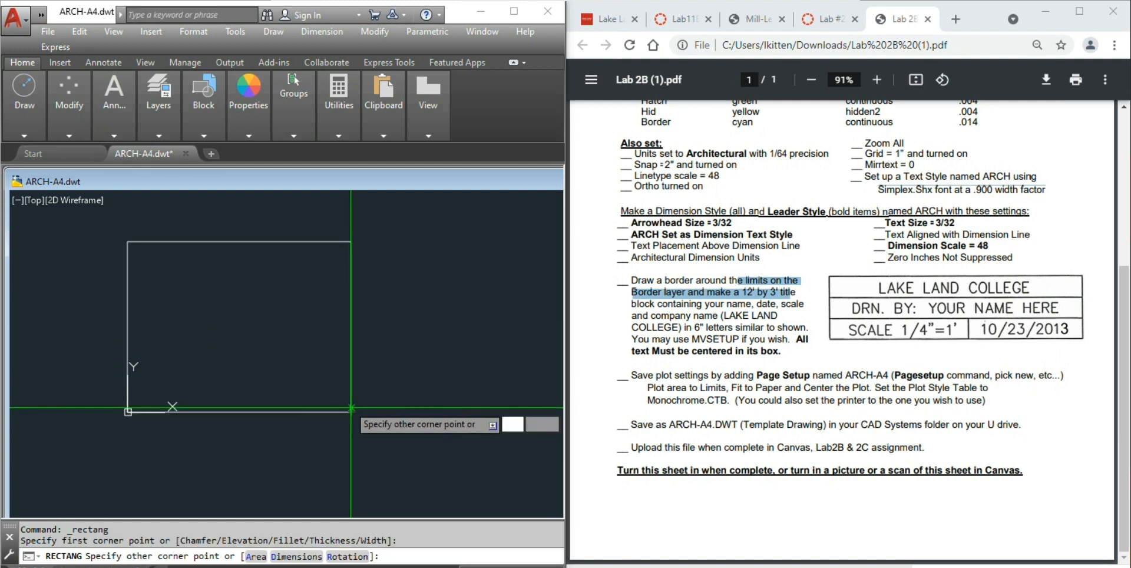
{"action": "type", "text": "@-12'"}
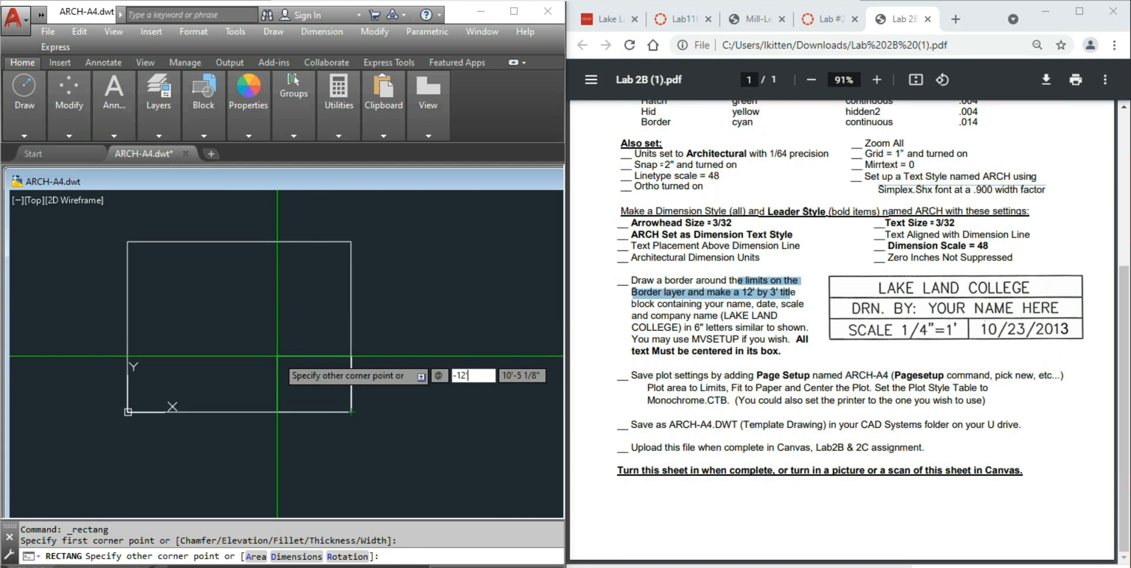
{"action": "key", "text": "Tab"}
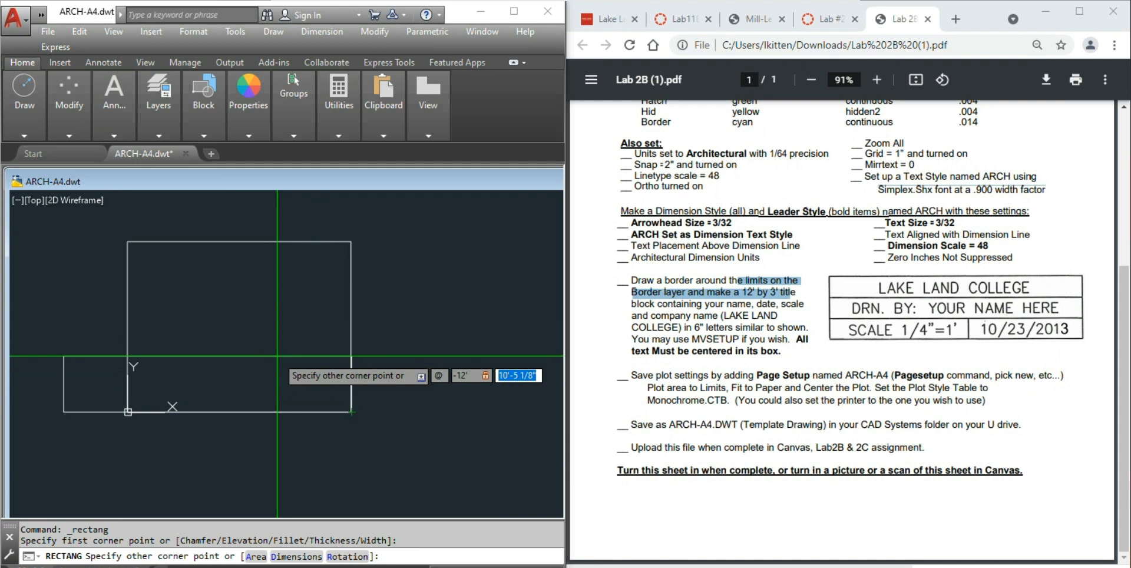
{"action": "type", "text": "3"}
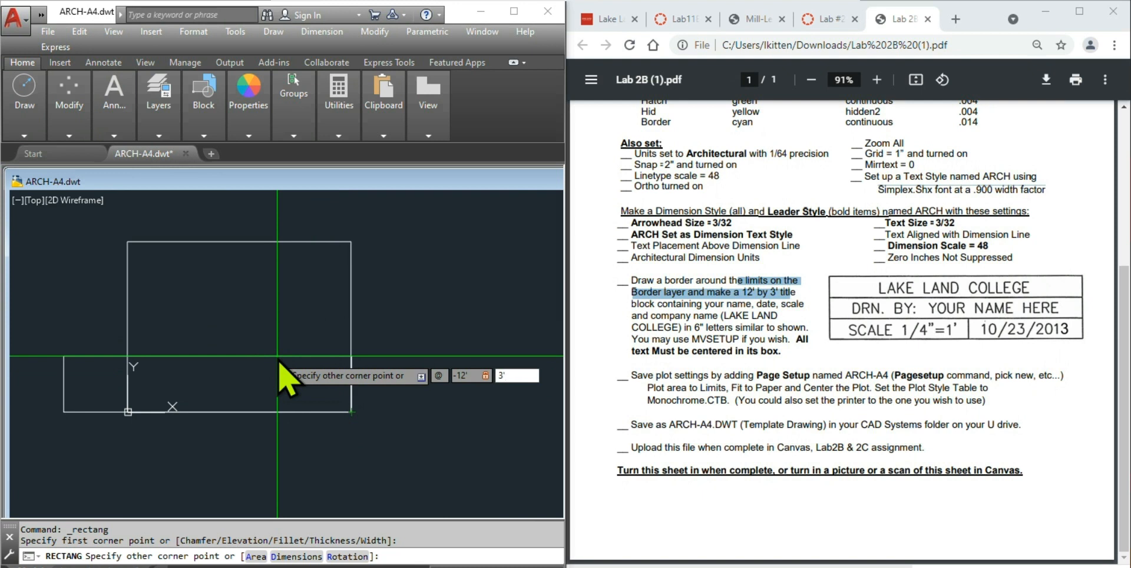
{"action": "type", "text": "'"}
{"action": "key", "text": "Return"}
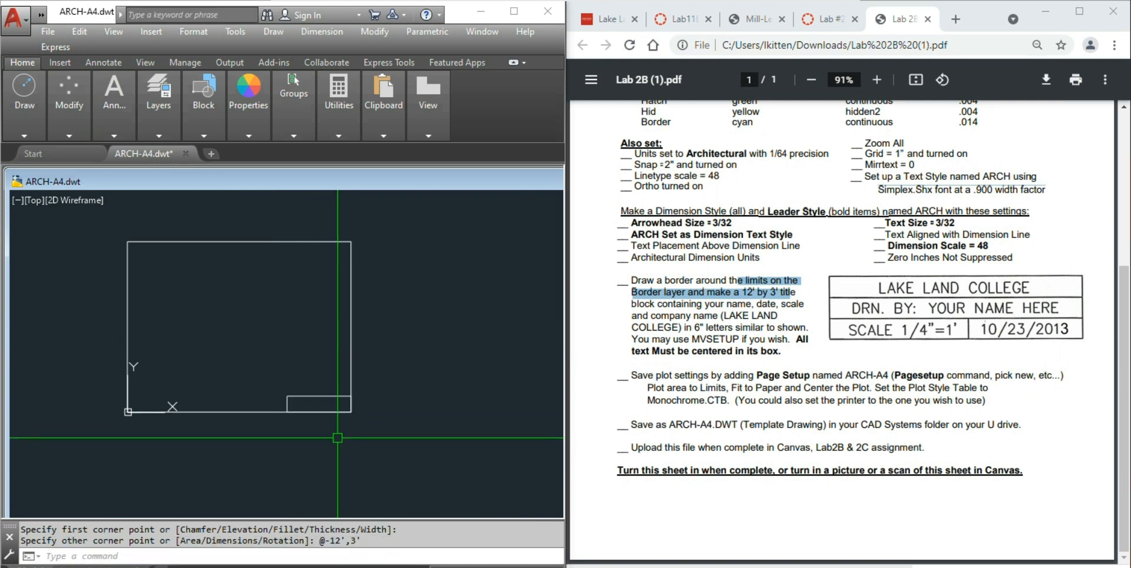
{"action": "scroll", "coordinate": [341, 438], "scroll_direction": "up", "scroll_amount": 6}
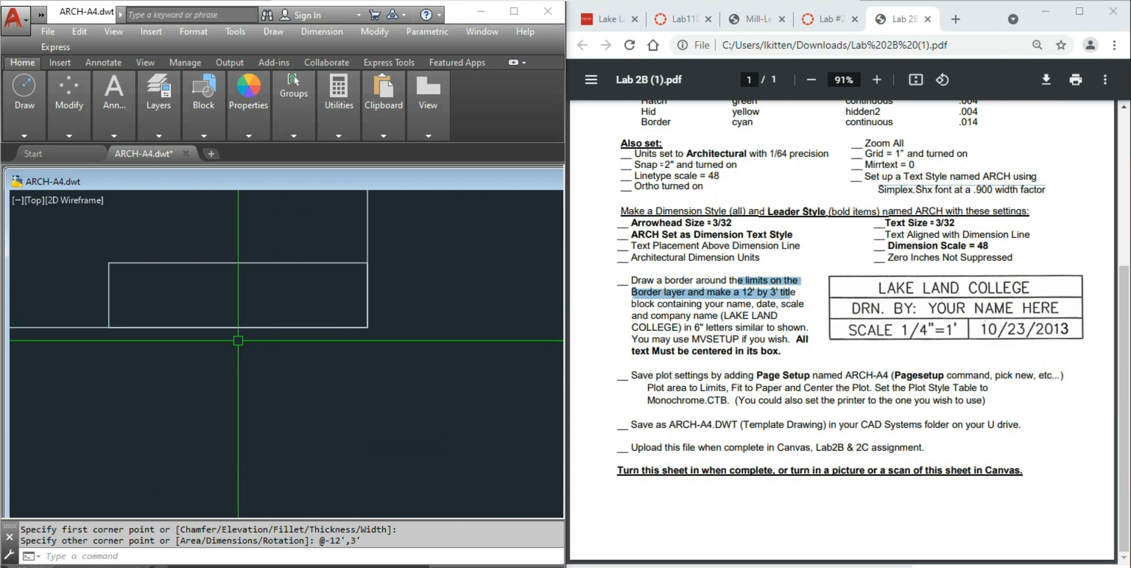
- Explode the title block rectangle into separate lines with X
{"action": "right_click", "coordinate": [248, 364]}
{"action": "type", "text": "X"}
{"action": "key", "text": "Return"}
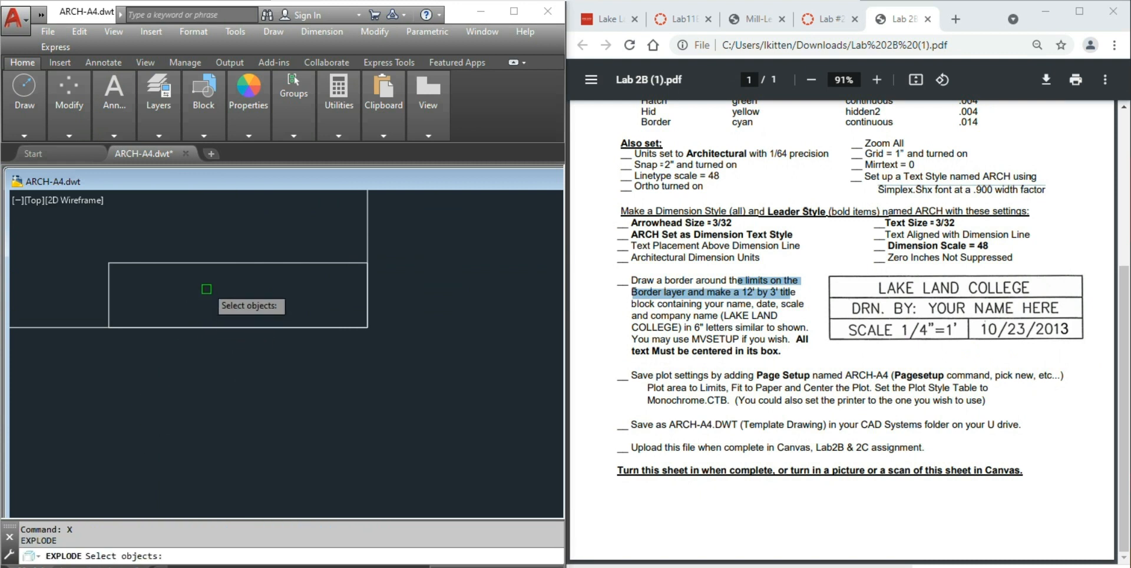
{"action": "left_click", "coordinate": [194, 265]}
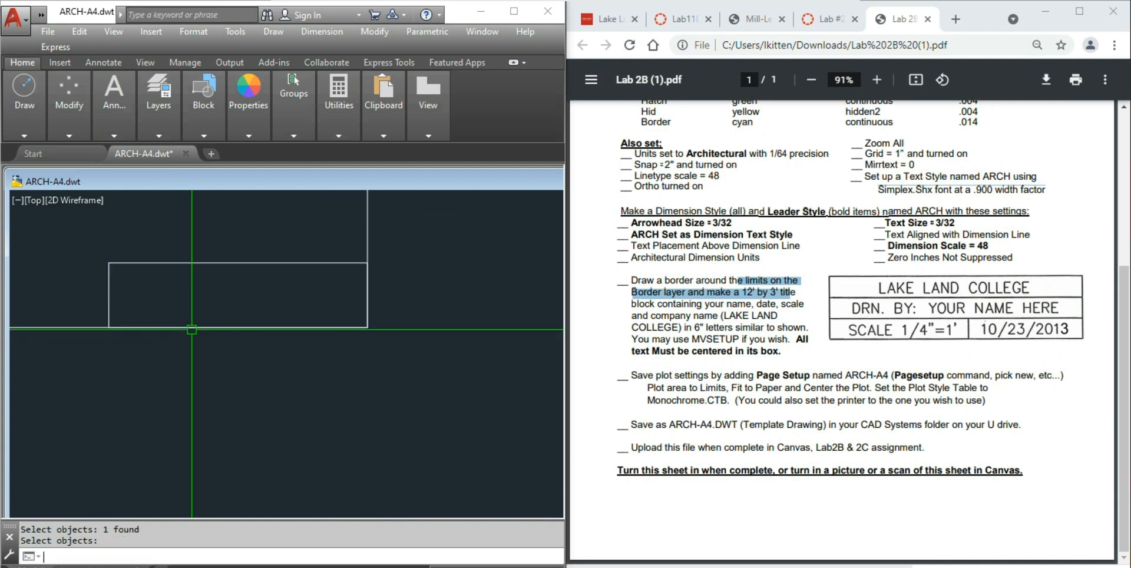
{"action": "key", "text": "Escape"}
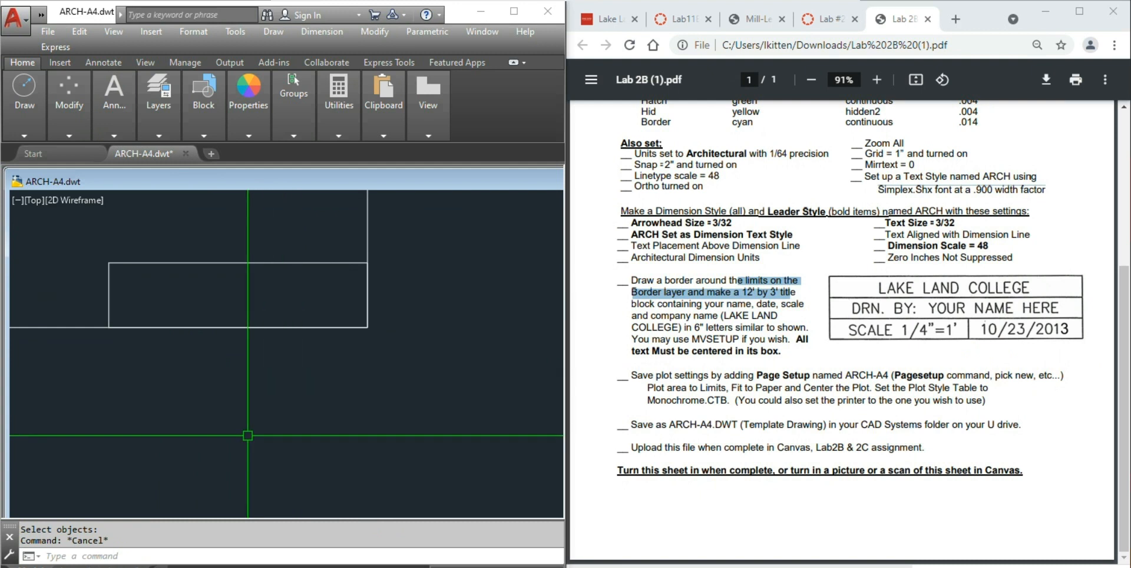
- Offset the top edge down 1', then offset that copy down another 1'
{"action": "type", "text": "o"}
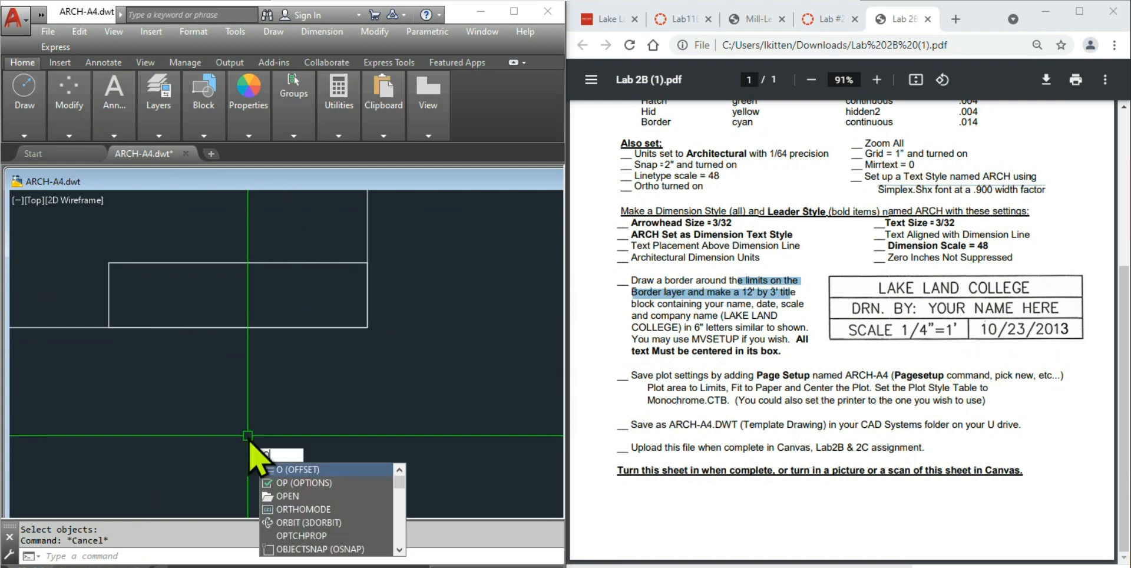
{"action": "key", "text": "Return"}
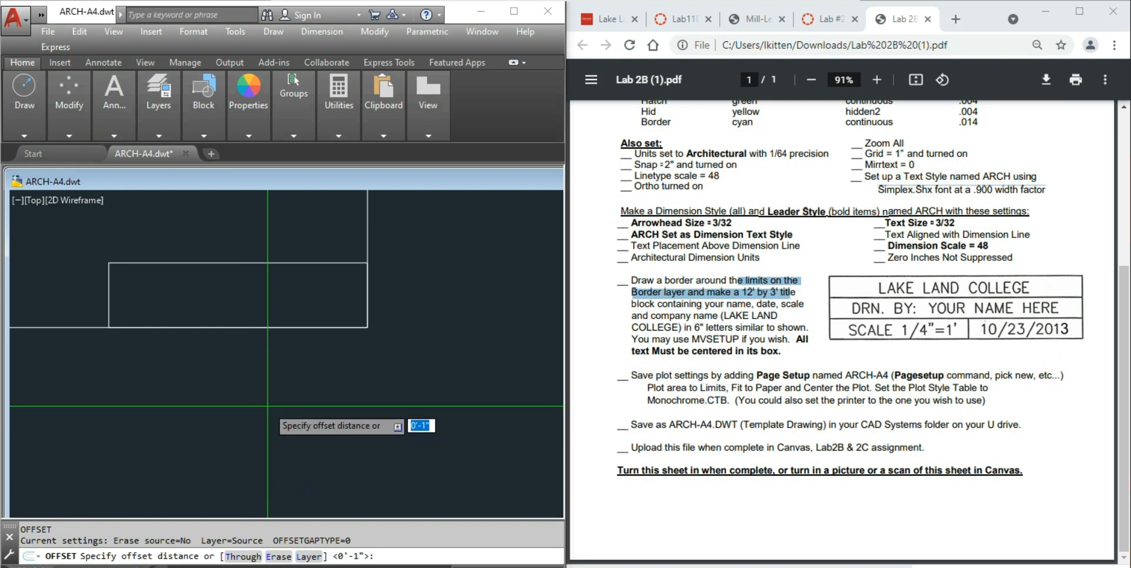
{"action": "type", "text": "1"}
{"action": "key", "text": "Return"}
{"action": "left_click", "coordinate": [269, 263]}
{"action": "left_click", "coordinate": [270, 274]}
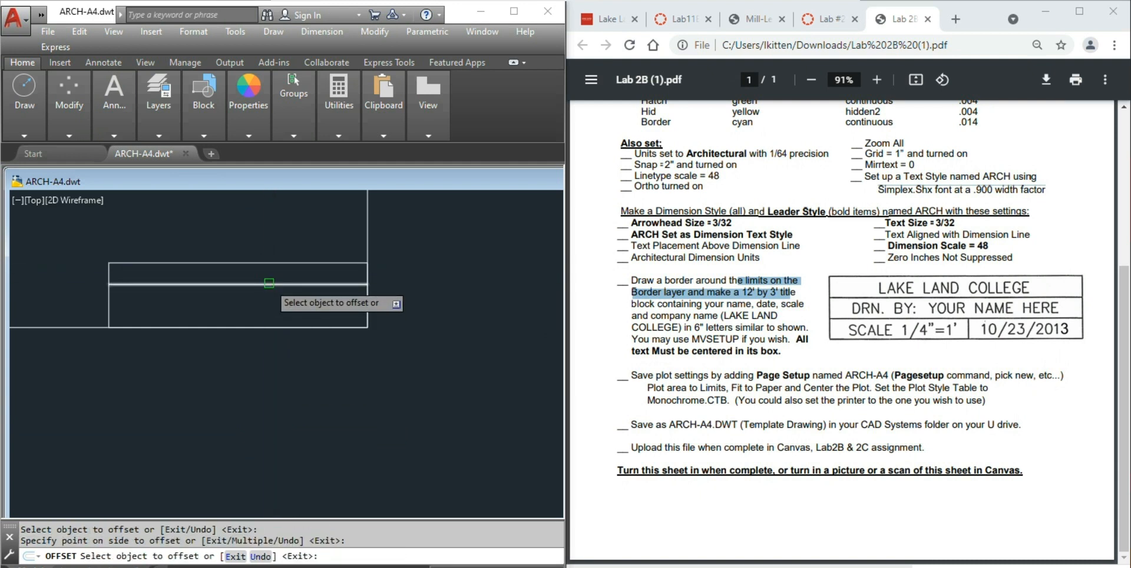
{"action": "left_click", "coordinate": [269, 283]}
{"action": "left_click", "coordinate": [259, 312]}
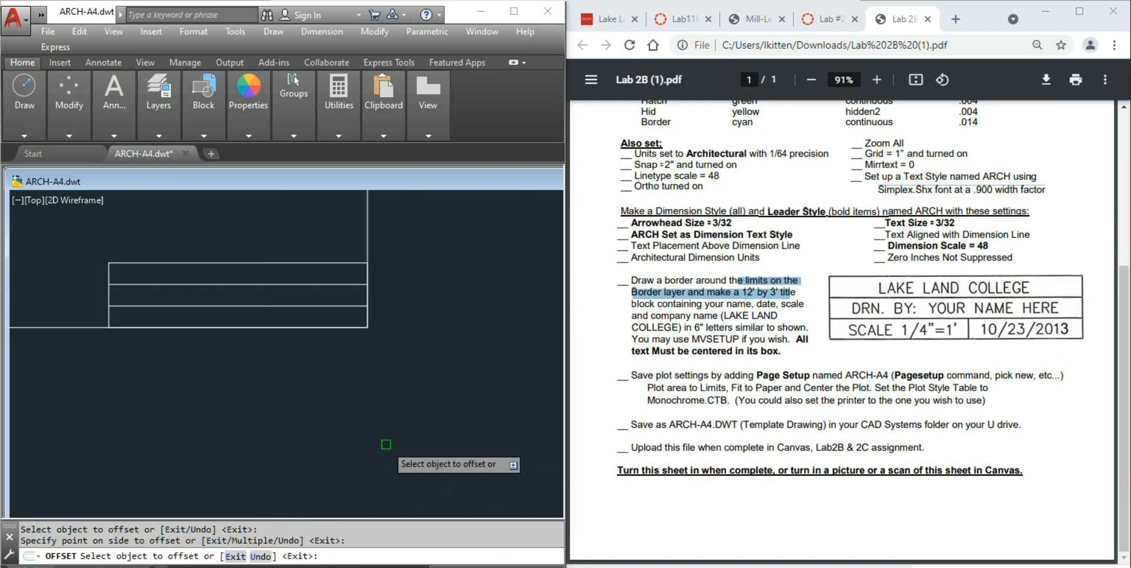
{"action": "key", "text": "Escape"}
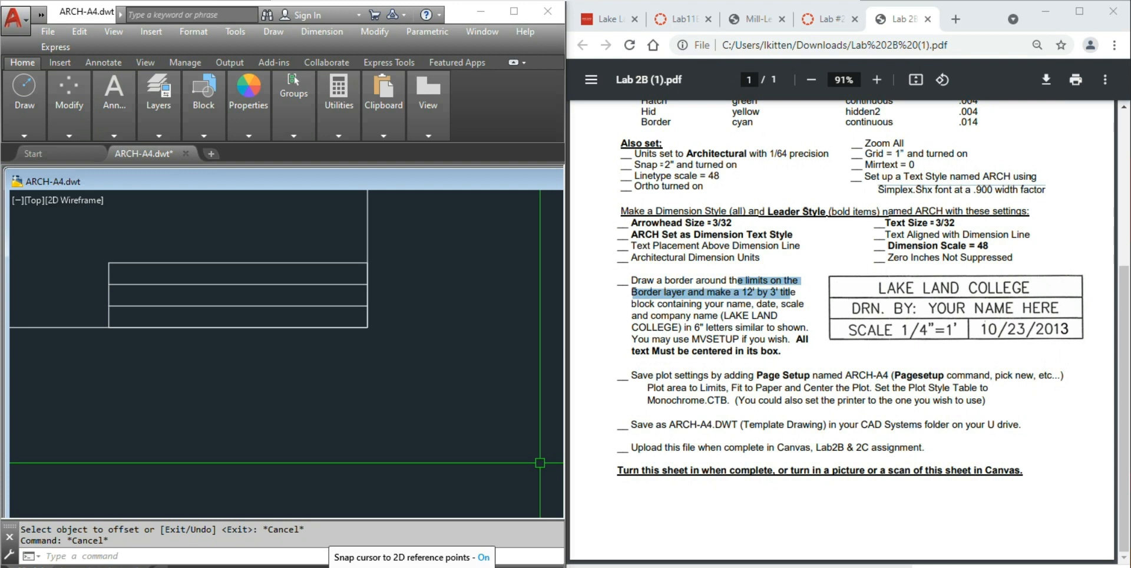
- After checking object snaps, draw a vertical line from the lower divider's midpoint to the bottom edge
{"action": "right_click", "coordinate": [333, 567]}
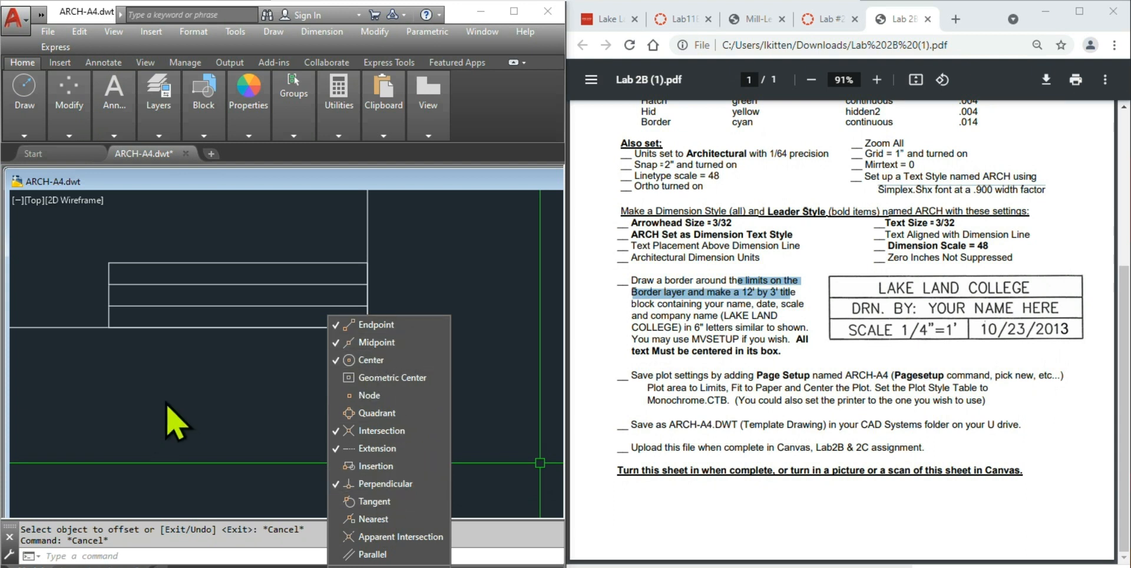
{"action": "left_click", "coordinate": [199, 371]}
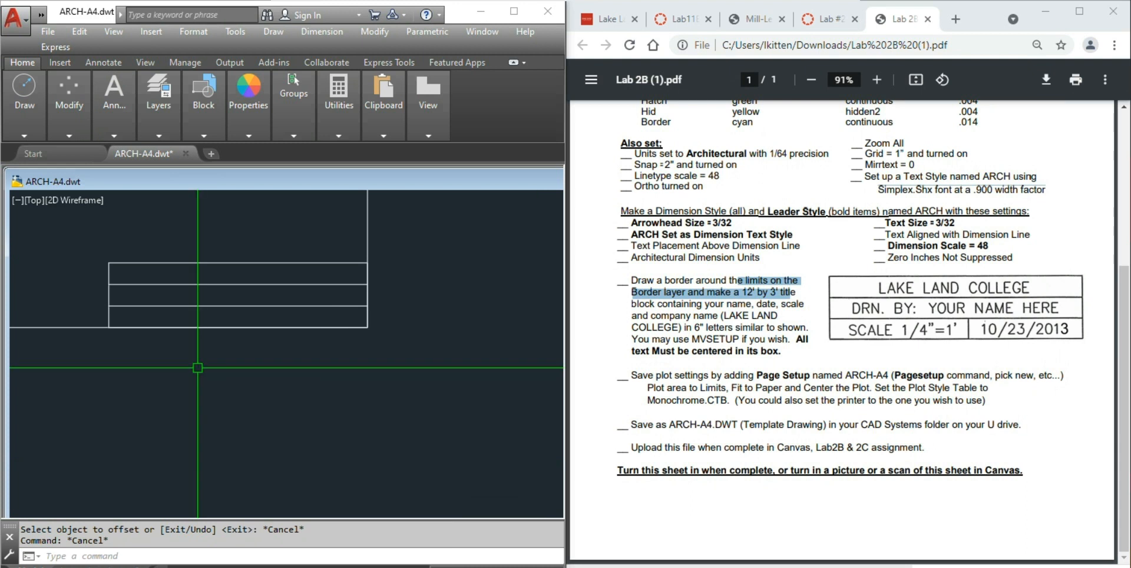
{"action": "mouse_move", "coordinate": [27, 129]}
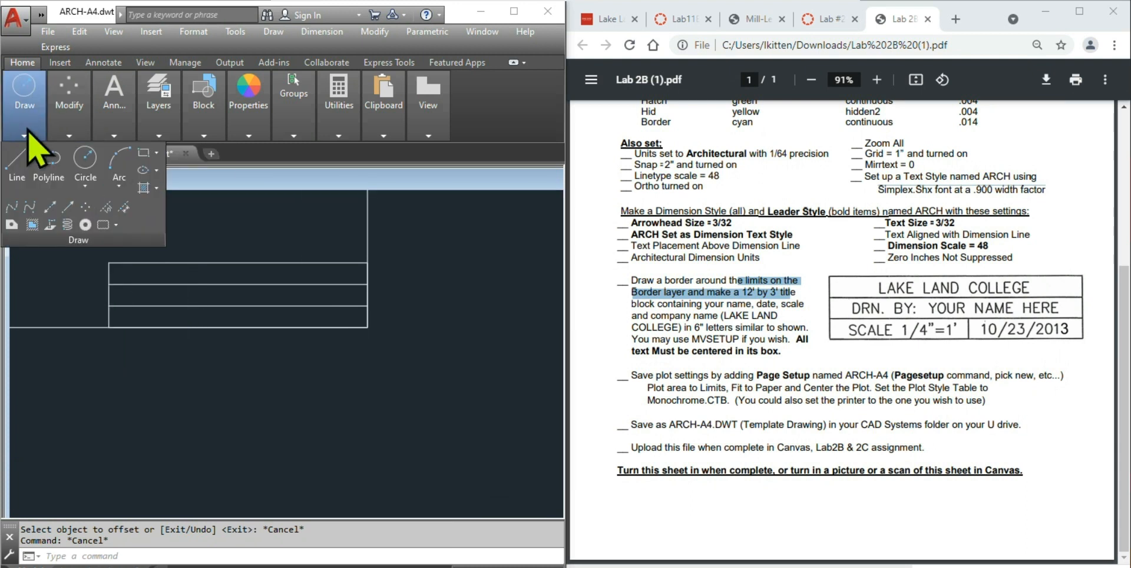
{"action": "left_click", "coordinate": [17, 165]}
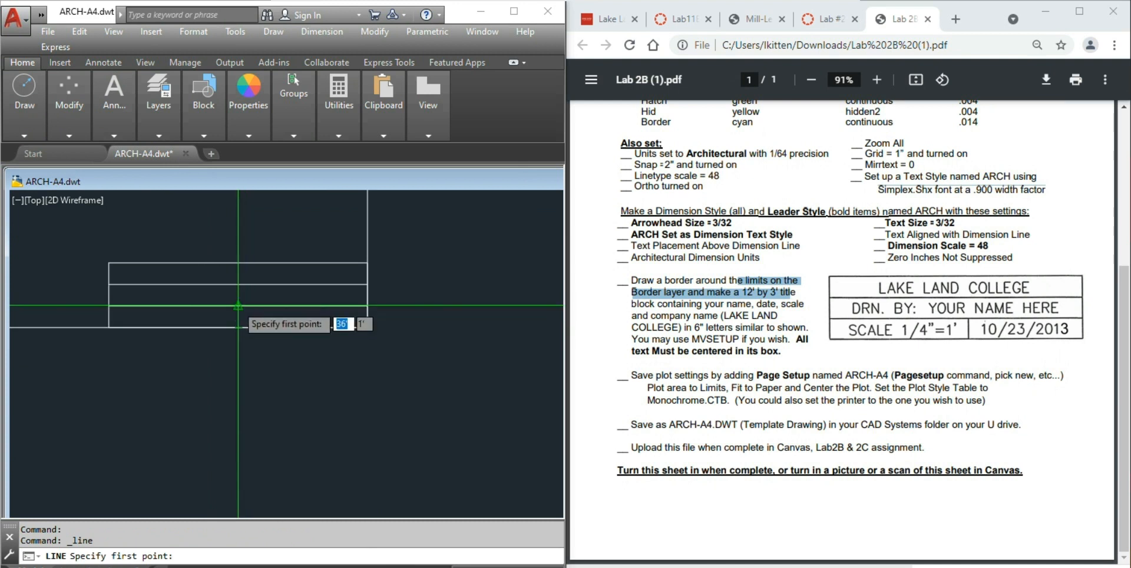
{"action": "left_click", "coordinate": [238, 305]}
{"action": "left_click", "coordinate": [238, 327]}
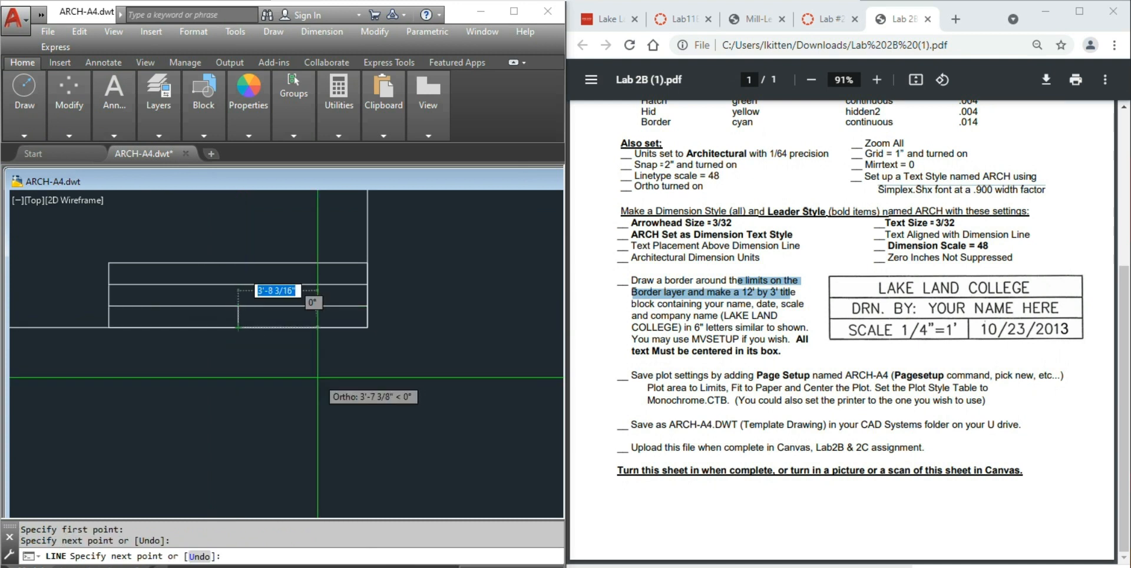
{"action": "key", "text": "Escape"}
{"action": "key", "text": "Escape"}
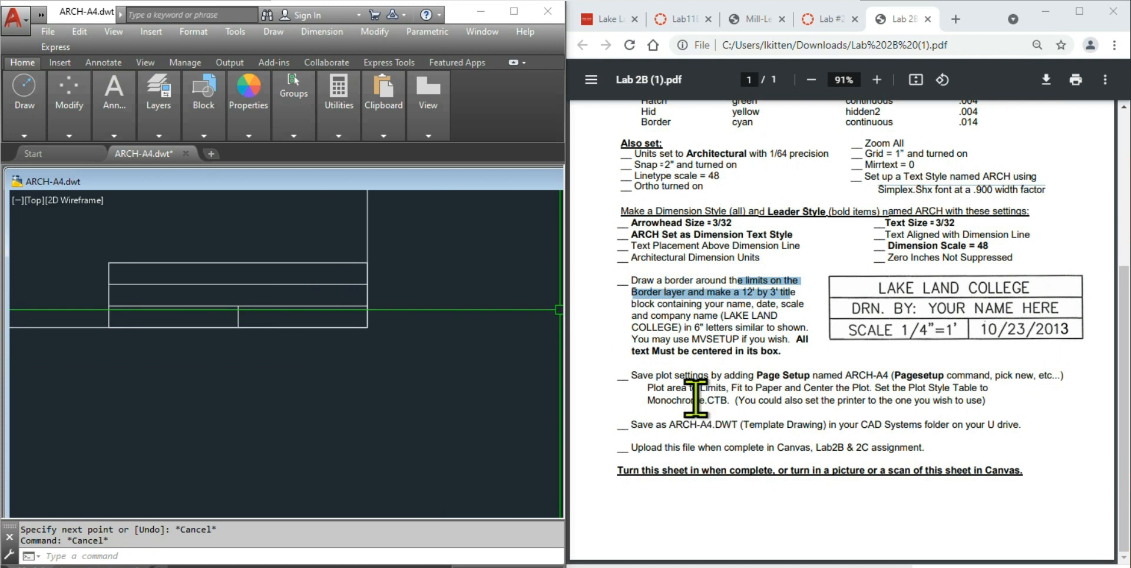
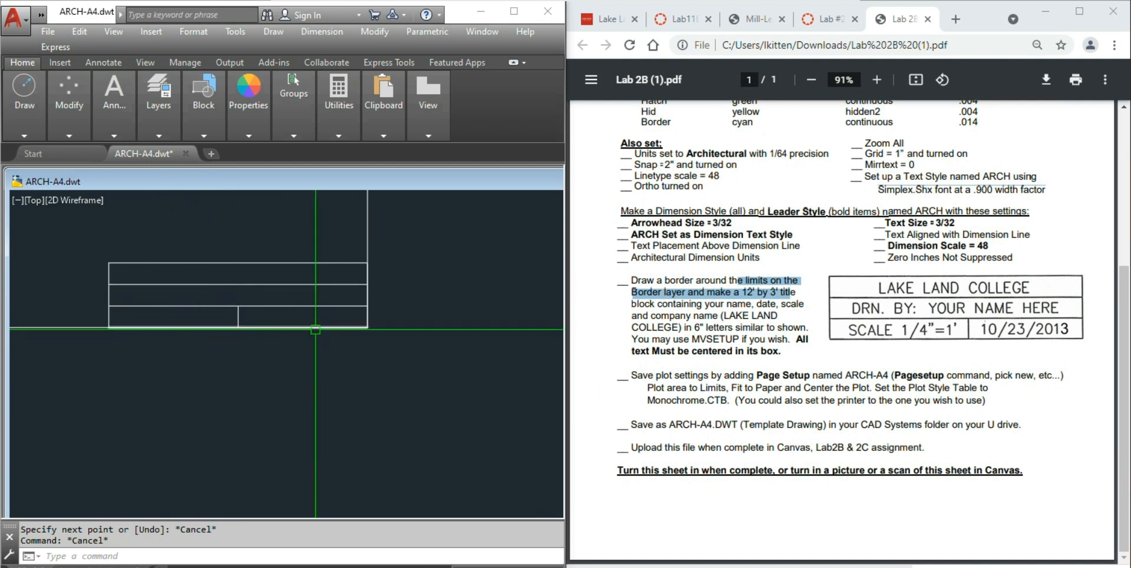
- Draw a LINE diagonal across the title block's top box from its top-left corner
{"action": "mouse_move", "coordinate": [27, 118]}
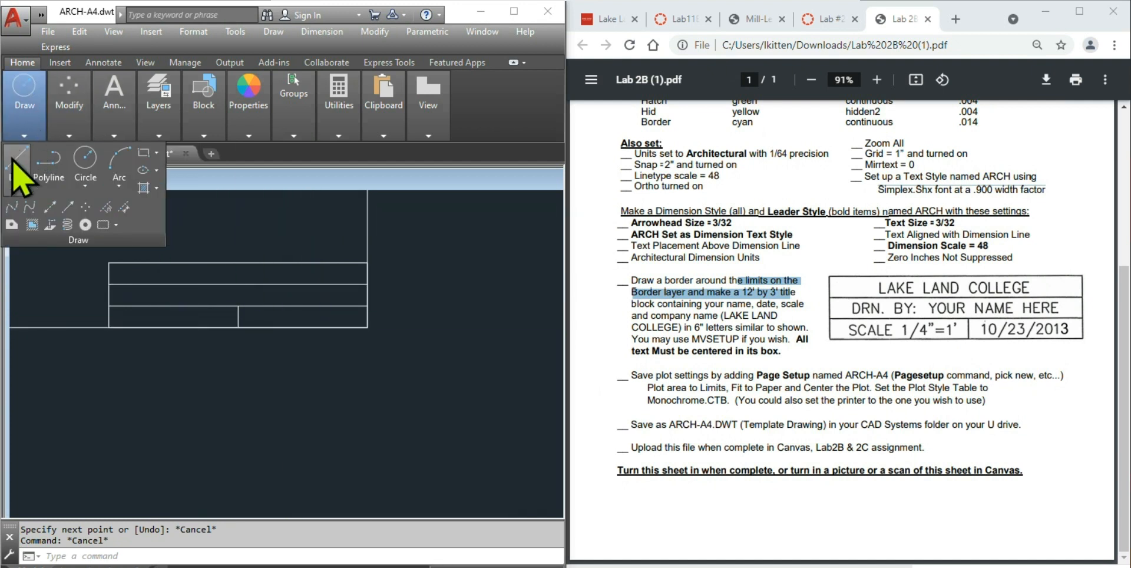
{"action": "left_click", "coordinate": [18, 165]}
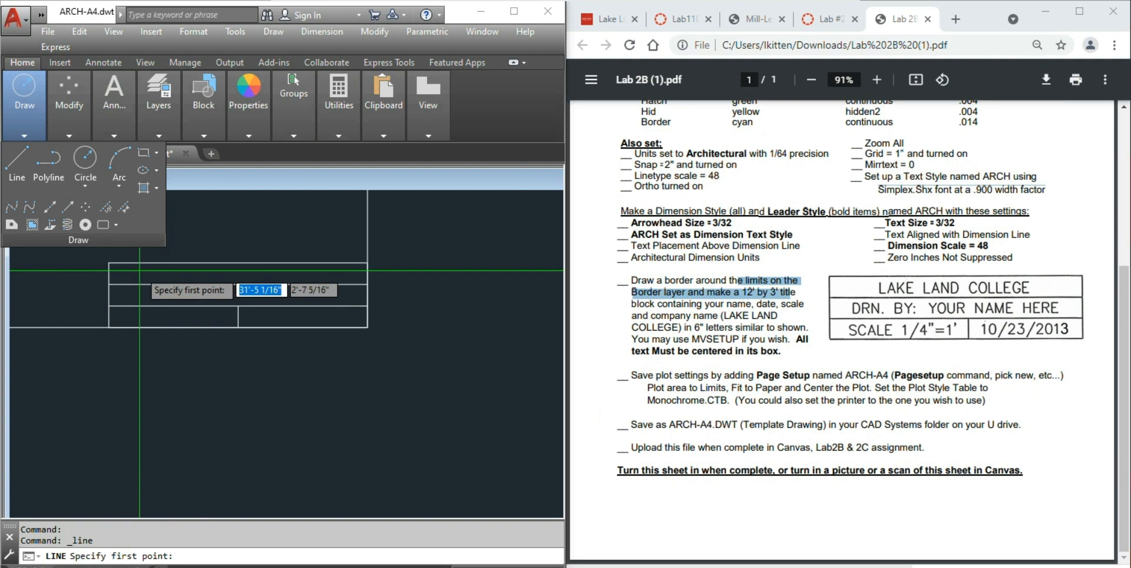
{"action": "left_click", "coordinate": [109, 262]}
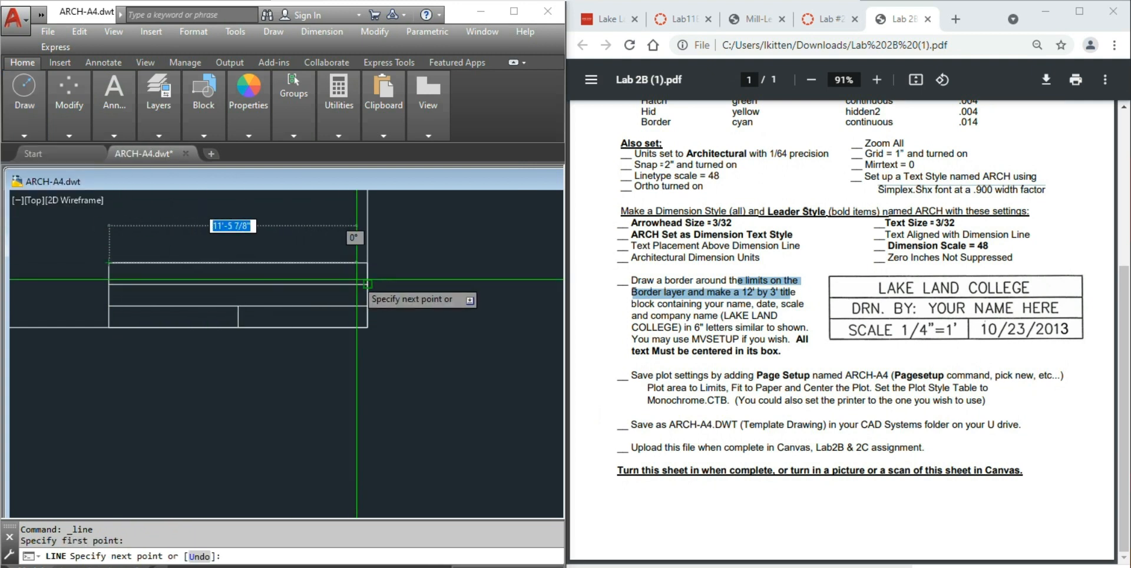
{"action": "left_click", "coordinate": [368, 284]}
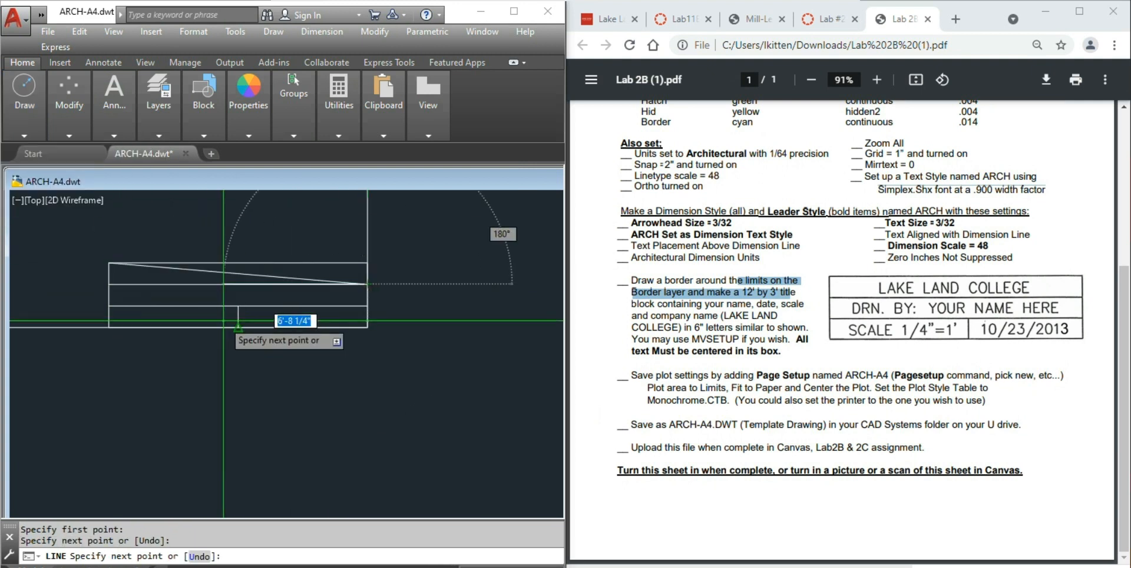
{"action": "key", "text": "Return"}
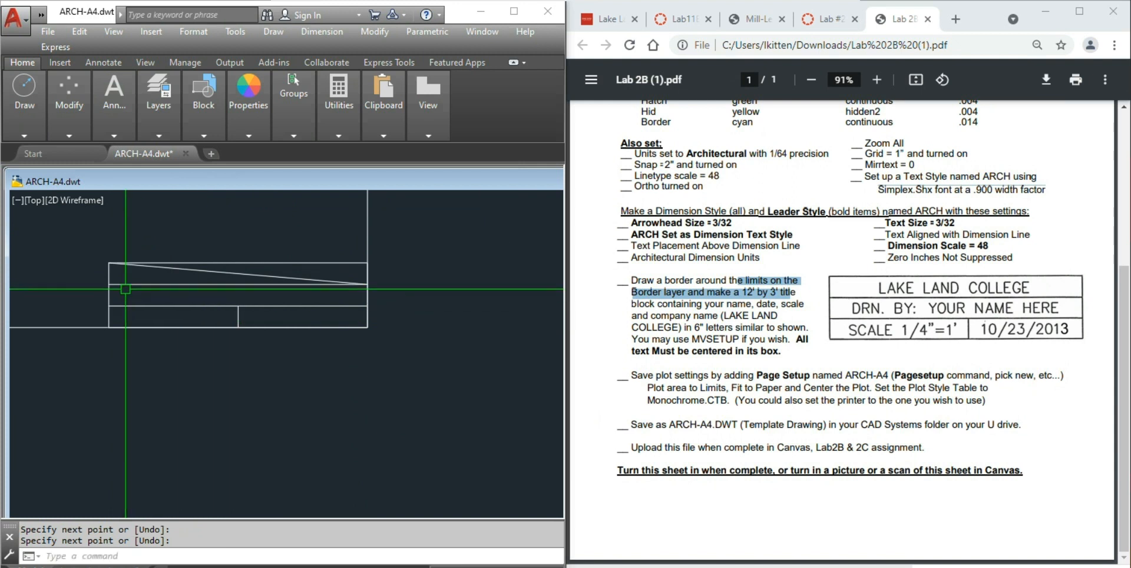
{"action": "key", "text": "Return"}
- Draw corner-to-corner diagonals across the second box and the bottom-row cells
{"action": "left_click", "coordinate": [109, 305]}
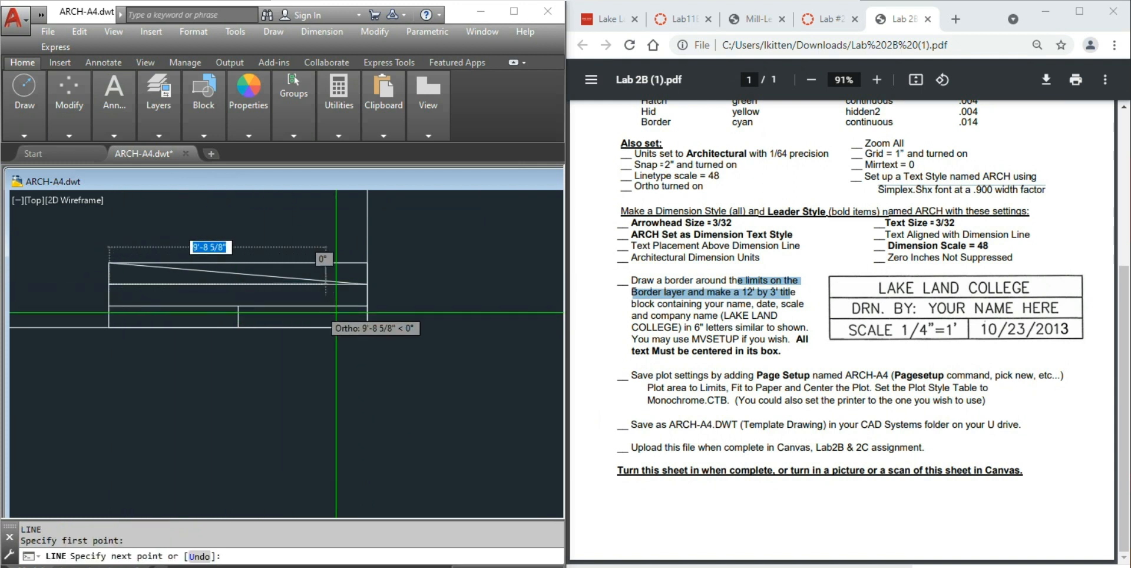
{"action": "left_click", "coordinate": [358, 307]}
{"action": "key", "text": "Return"}
{"action": "key", "text": "Return"}
{"action": "left_click", "coordinate": [238, 327]}
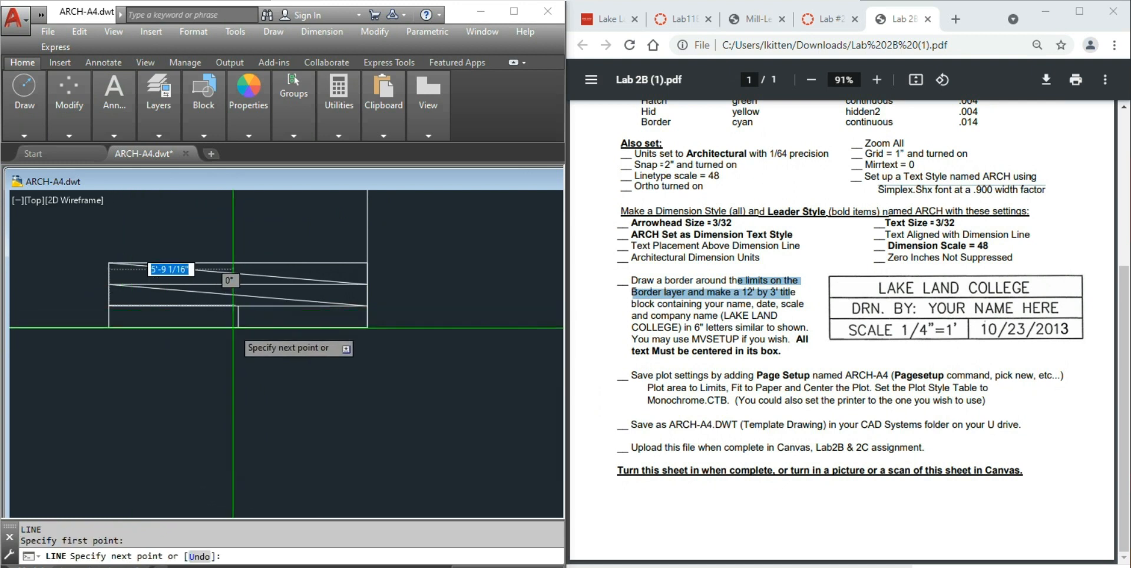
{"action": "left_click", "coordinate": [109, 305]}
{"action": "key", "text": "Return"}
{"action": "key", "text": "Return"}
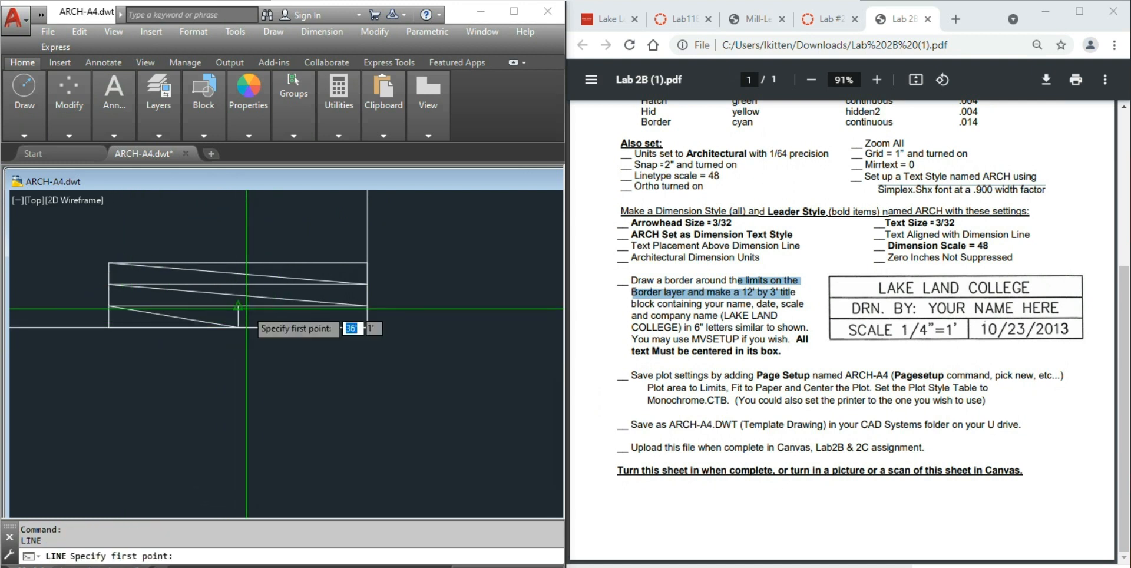
{"action": "left_click", "coordinate": [367, 327]}
{"action": "key", "text": "Return"}
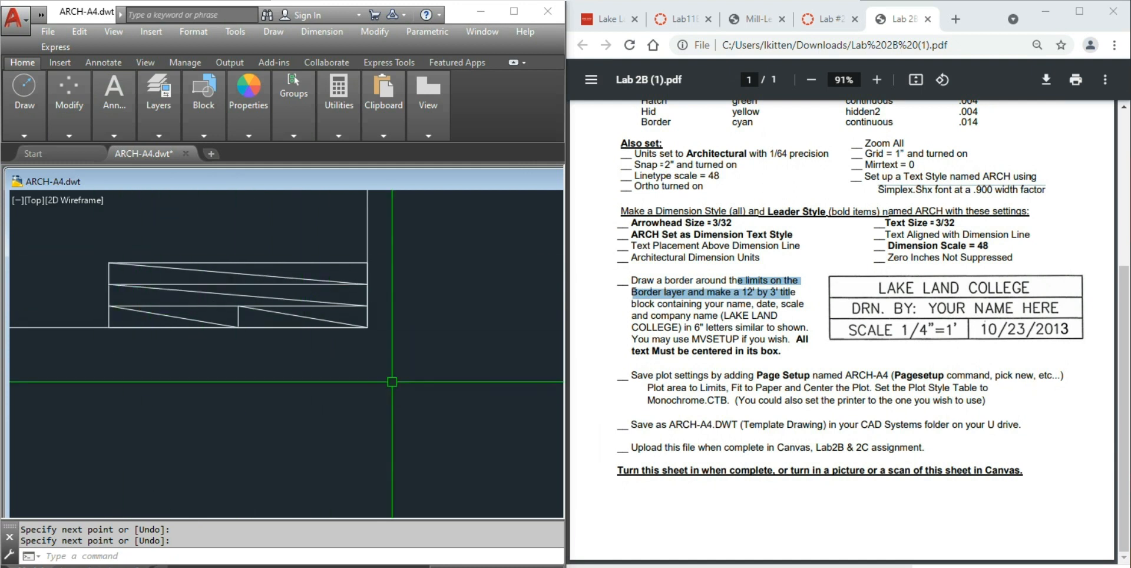
- Start Single Line text, justified Middle Center, anchored at the top box diagonal's midpoint
{"action": "scroll", "coordinate": [92, 264], "scroll_direction": "up", "scroll_amount": 2}
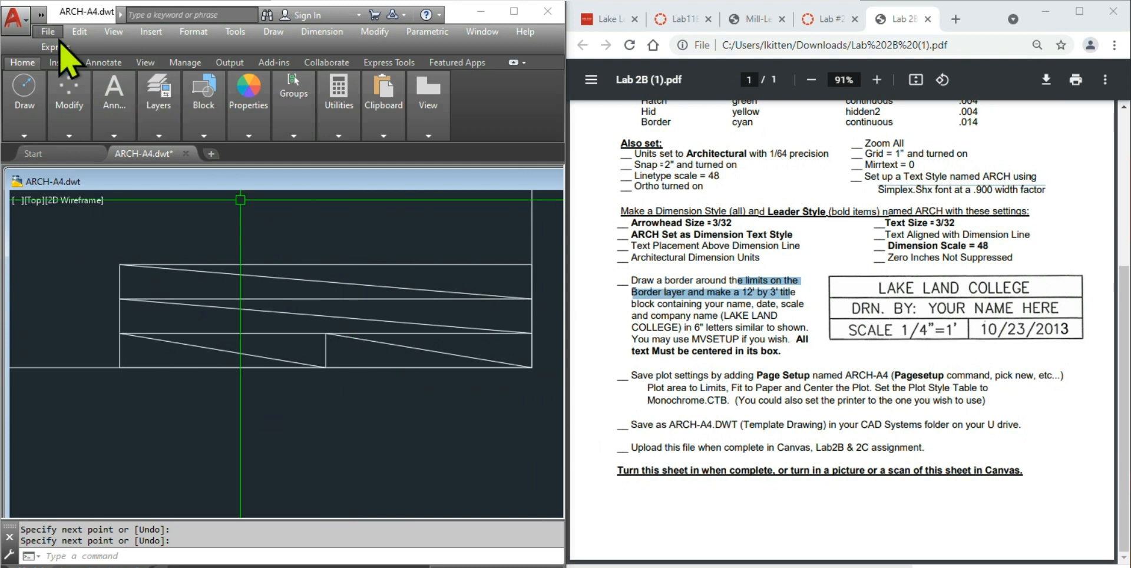
{"action": "left_click", "coordinate": [113, 135]}
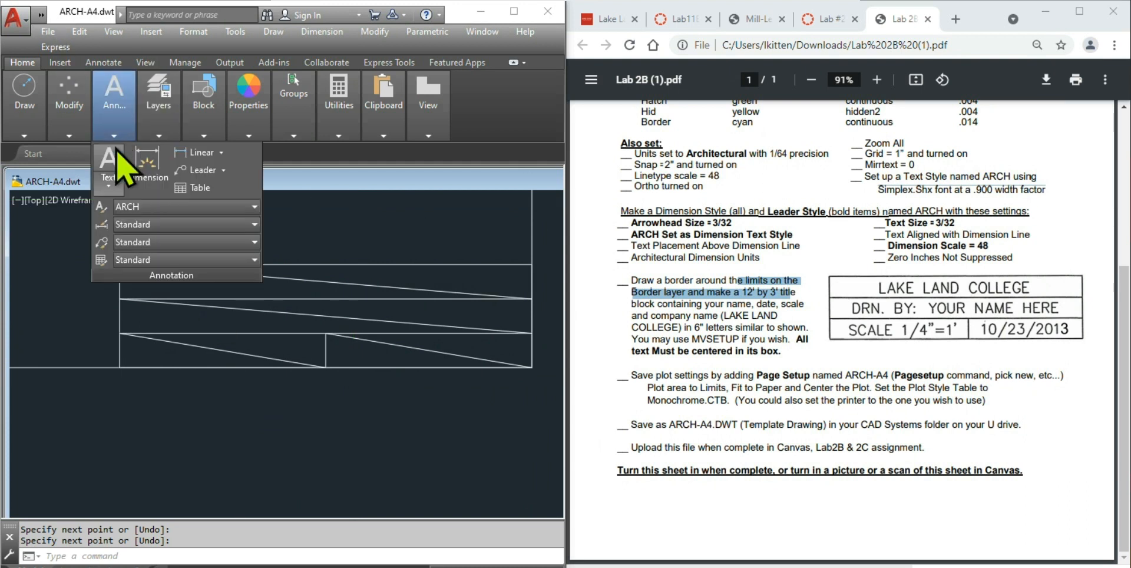
{"action": "left_click", "coordinate": [109, 181]}
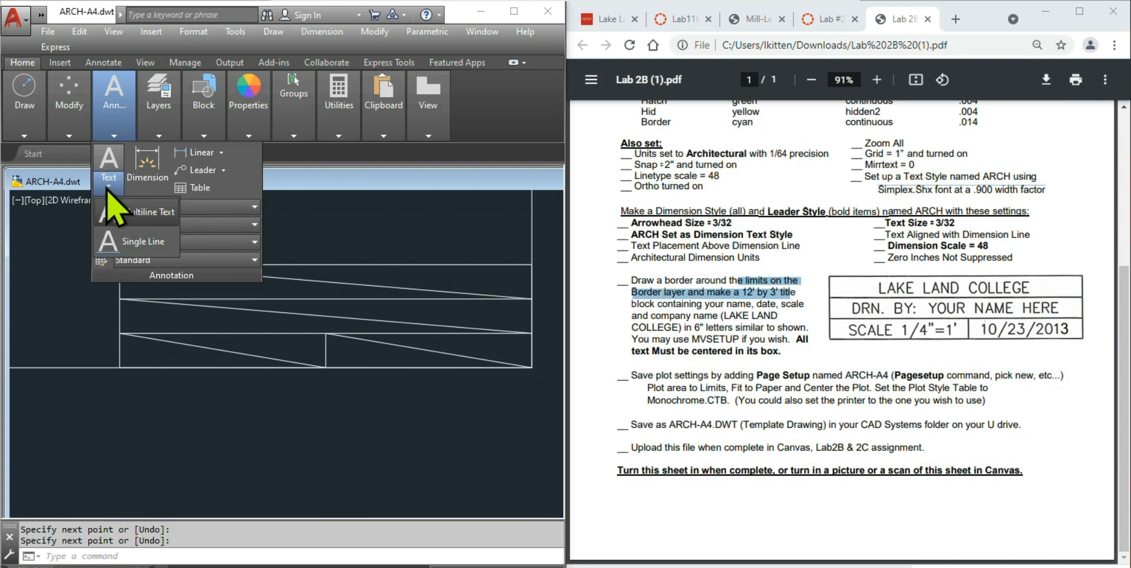
{"action": "left_click", "coordinate": [132, 241]}
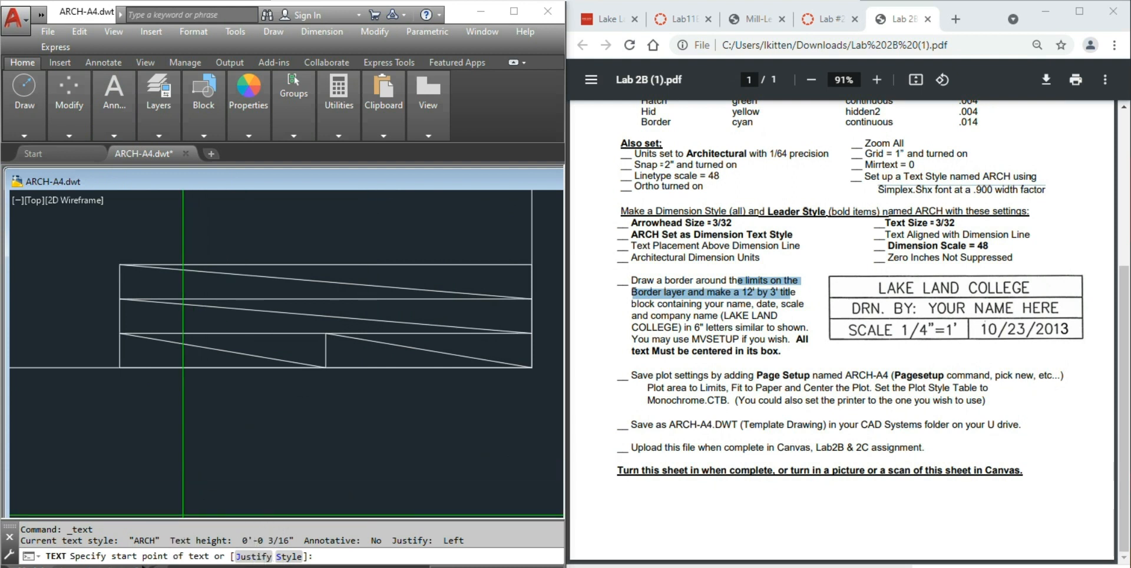
{"action": "left_click", "coordinate": [254, 556]}
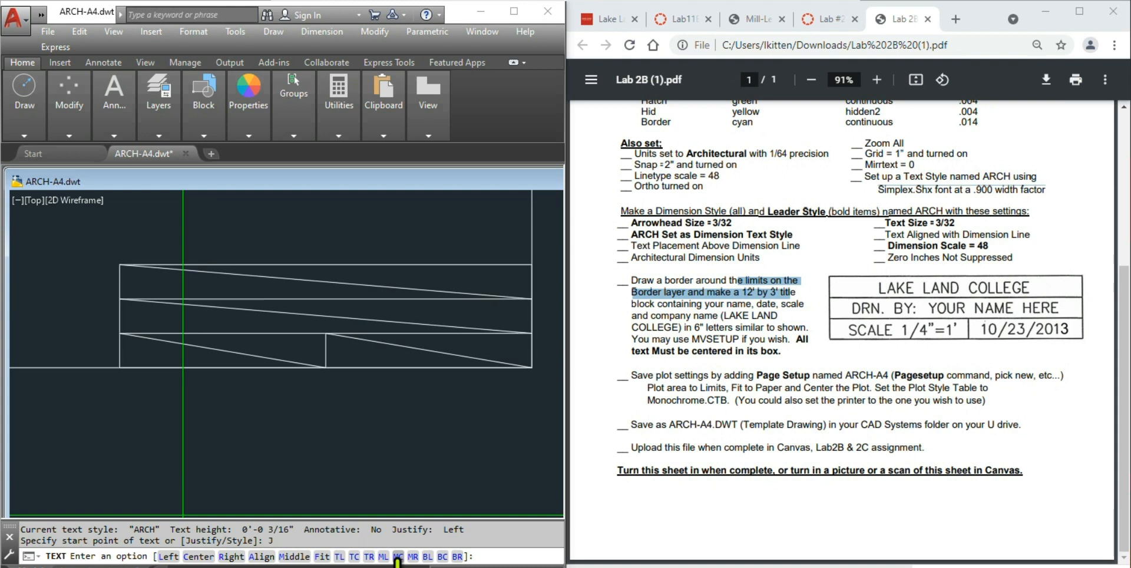
{"action": "left_click", "coordinate": [399, 556]}
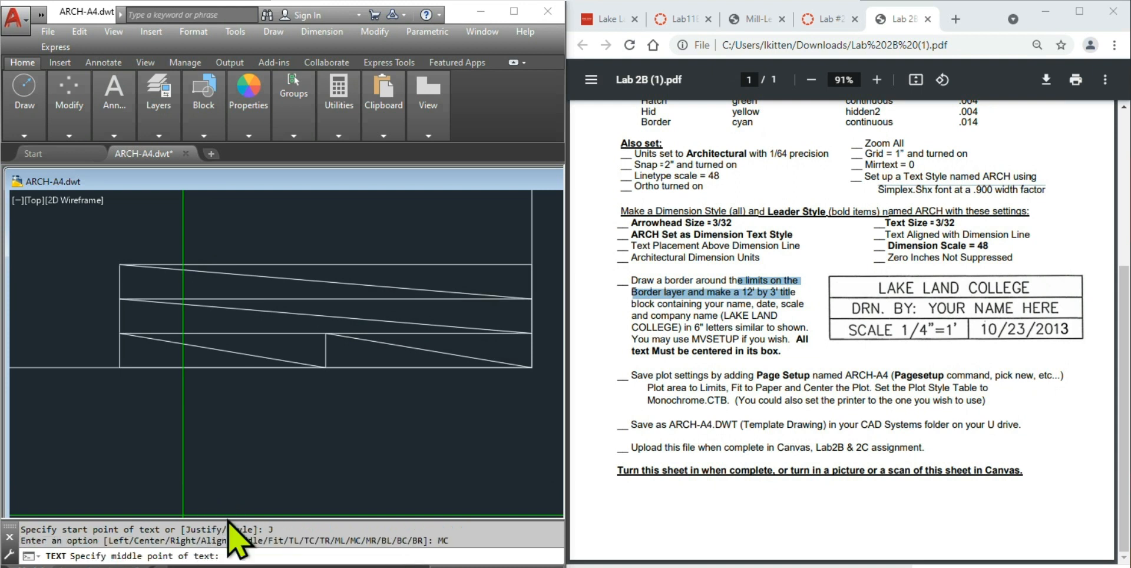
{"action": "left_click", "coordinate": [325, 281]}
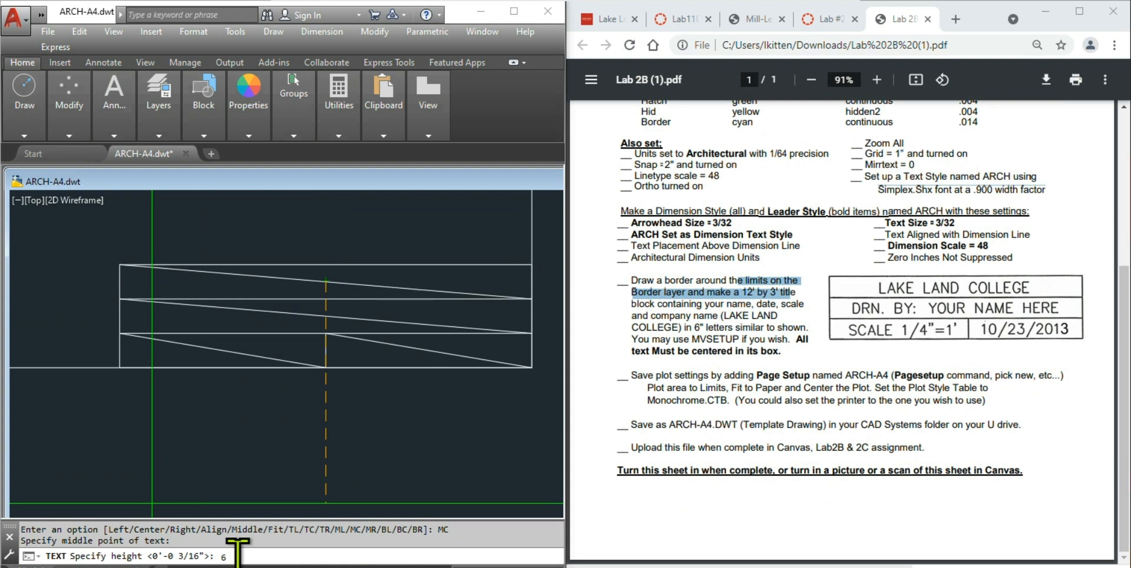
- Enter 'LAKE LAND COLLEGE' at height 6 and rotation 0, then finish the text
{"action": "key", "text": "Return"}
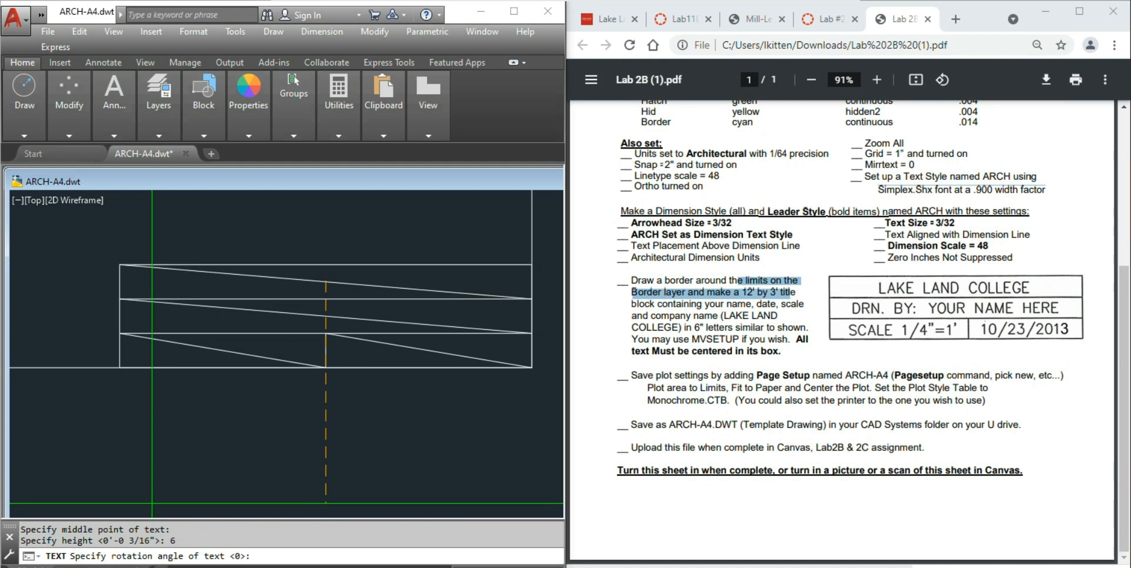
{"action": "key", "text": "Return"}
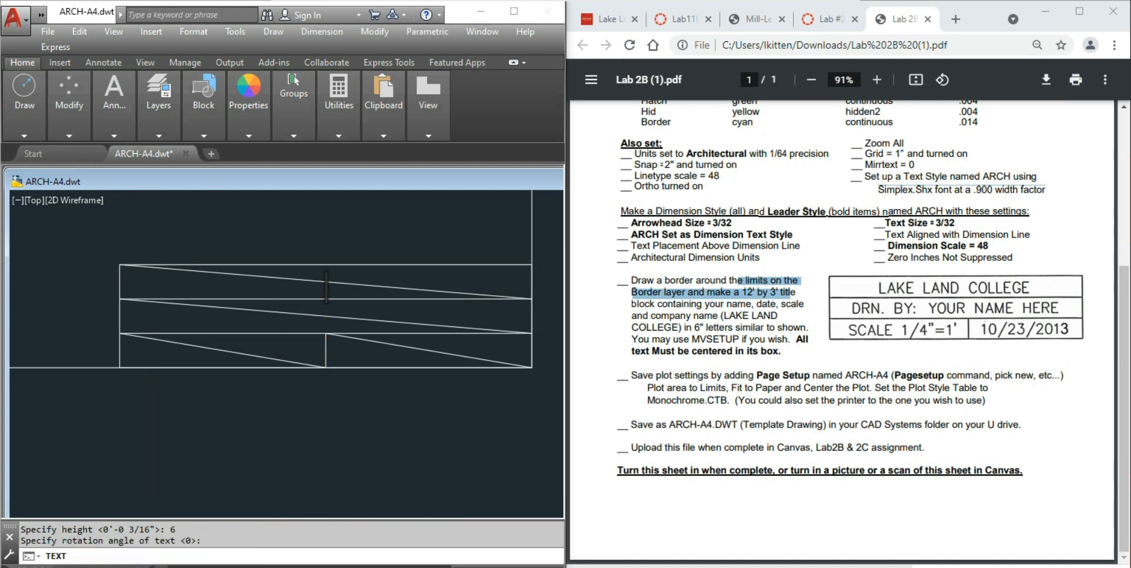
{"action": "type", "text": "LA"}
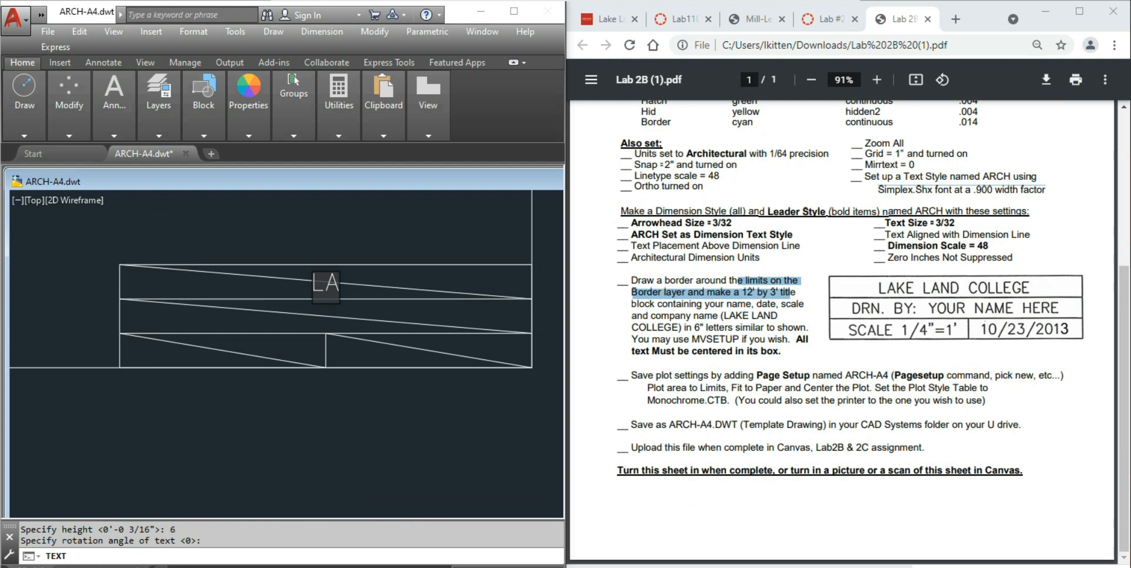
{"action": "type", "text": "KE LAND "}
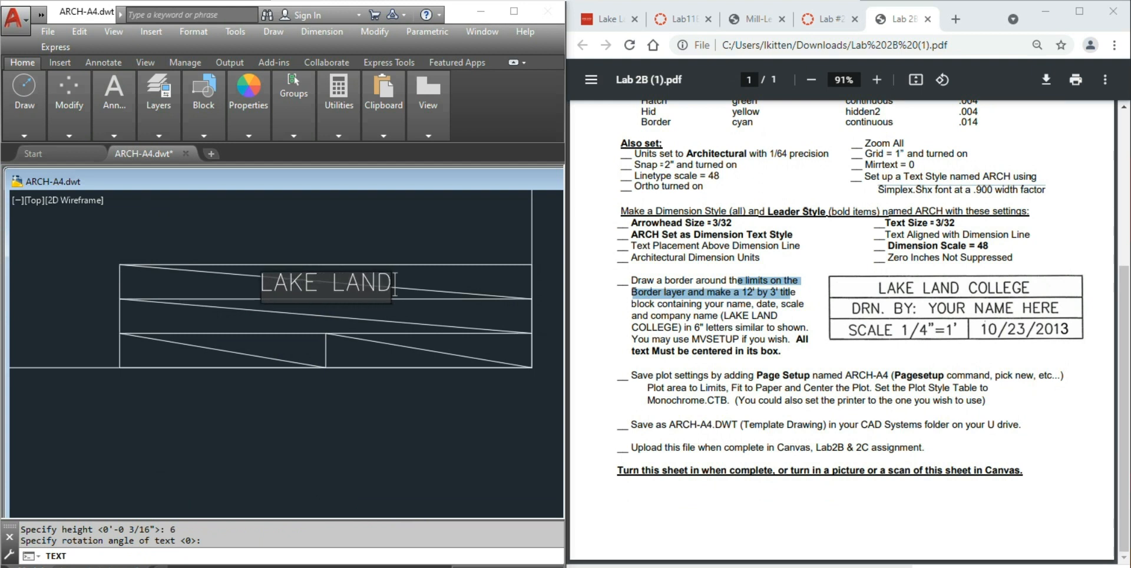
{"action": "type", "text": "COLLEGE"}
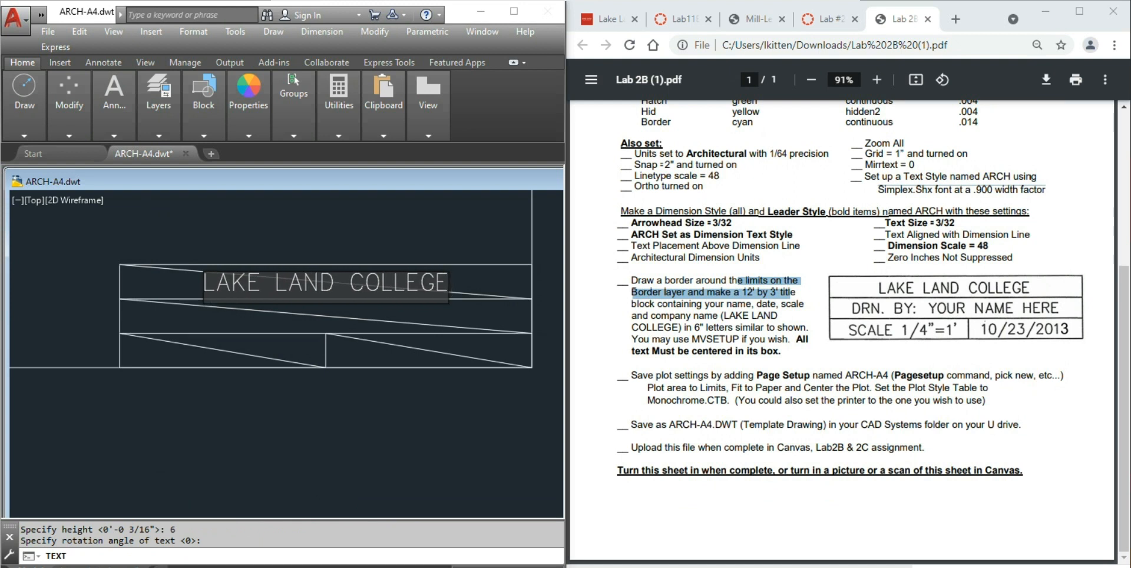
{"action": "key", "text": "Return"}
{"action": "key", "text": "Return"}
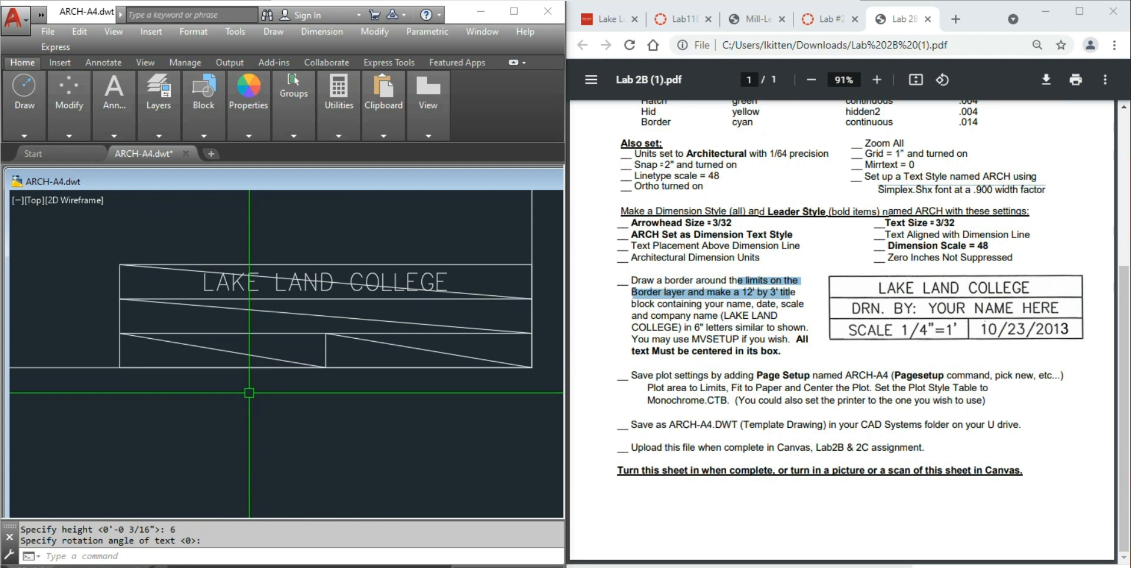
- Add a centred 'DRN. BY:' line with the drafter's name at 6" height
{"action": "key", "text": "Return"}
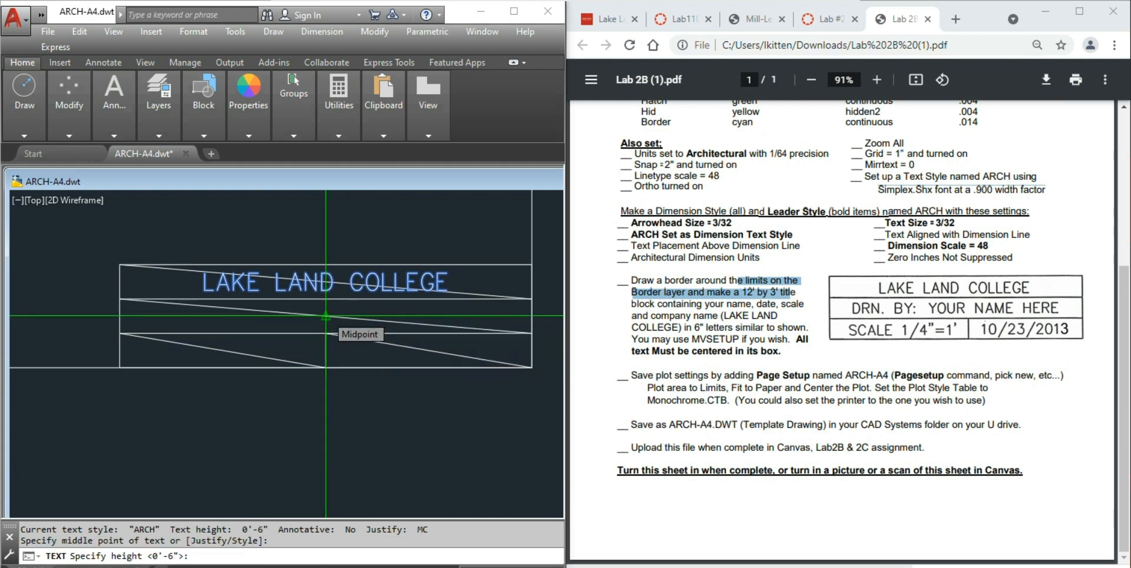
{"action": "key", "text": "Return"}
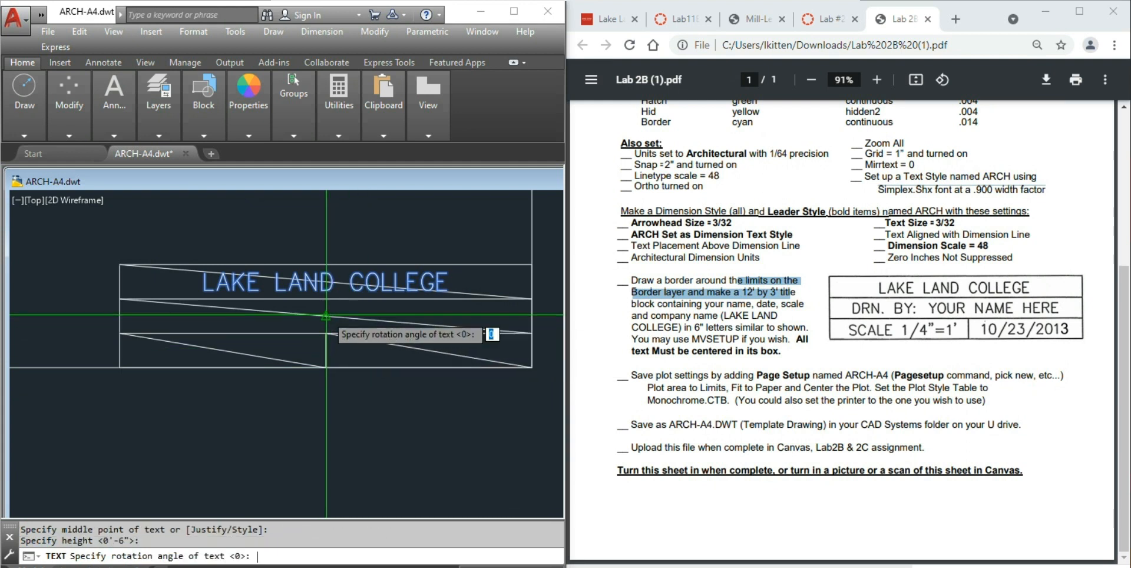
{"action": "key", "text": "Return"}
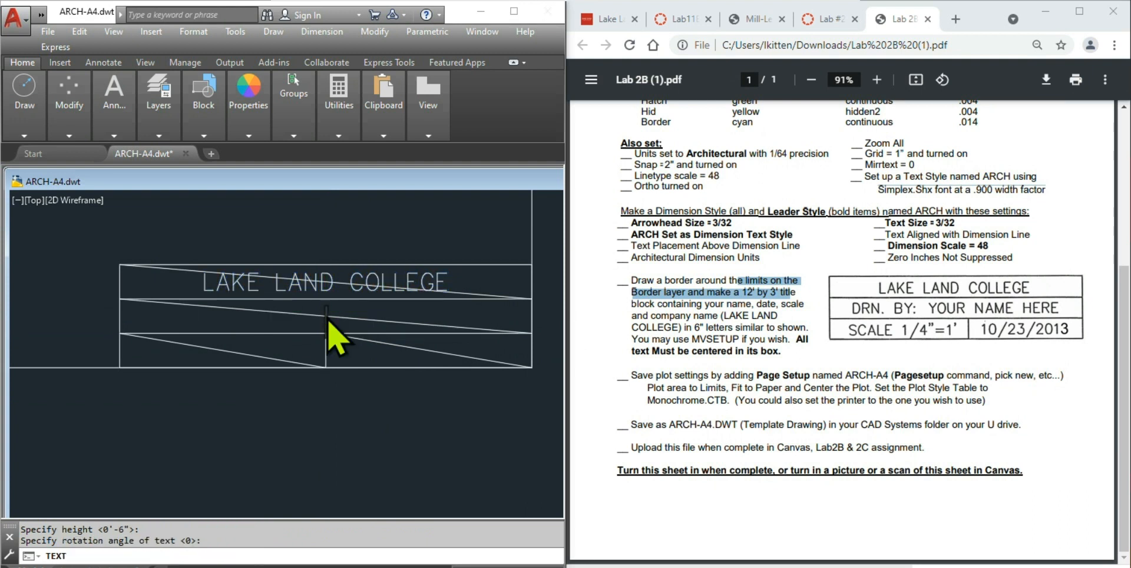
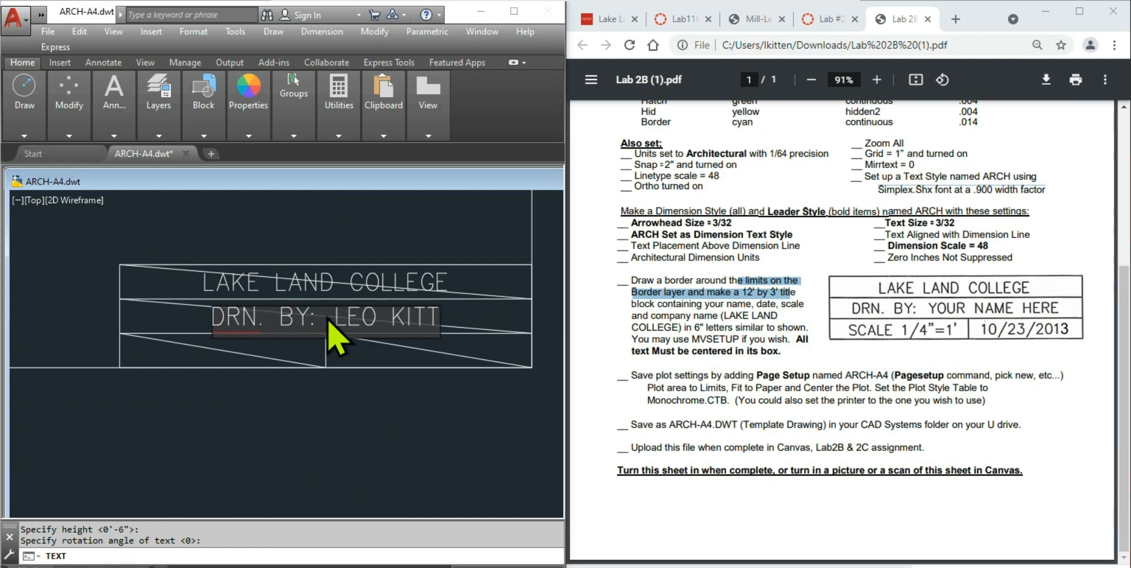
{"action": "key", "text": "Return"}
{"action": "key", "text": "Return"}
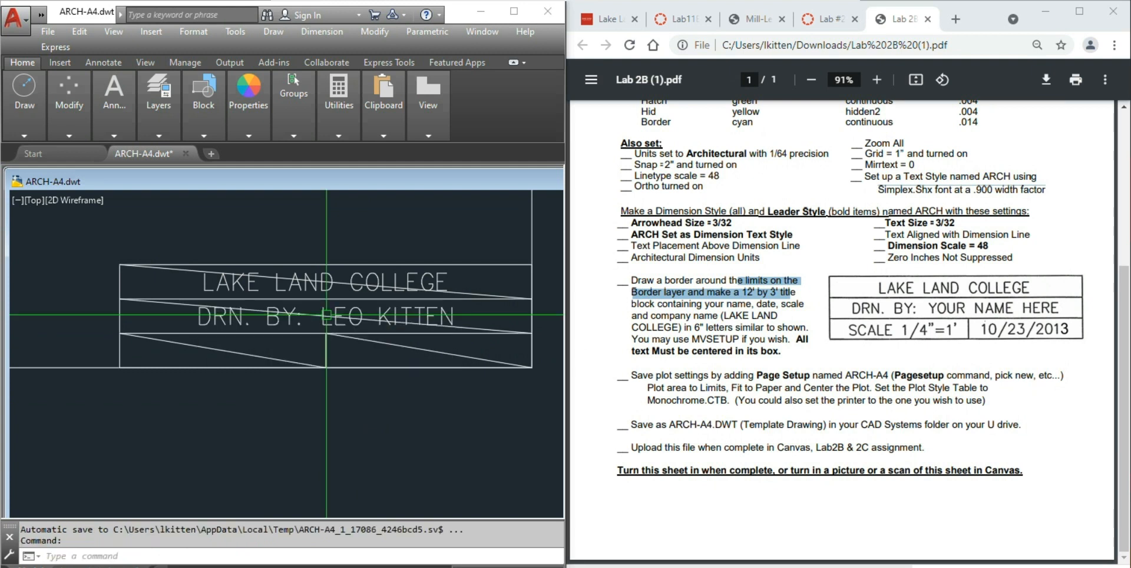
- Centre 'SCALE: 1/4"=1'' in the lower-left cell and begin centred text in the lower-right cell
{"action": "key", "text": "Return"}
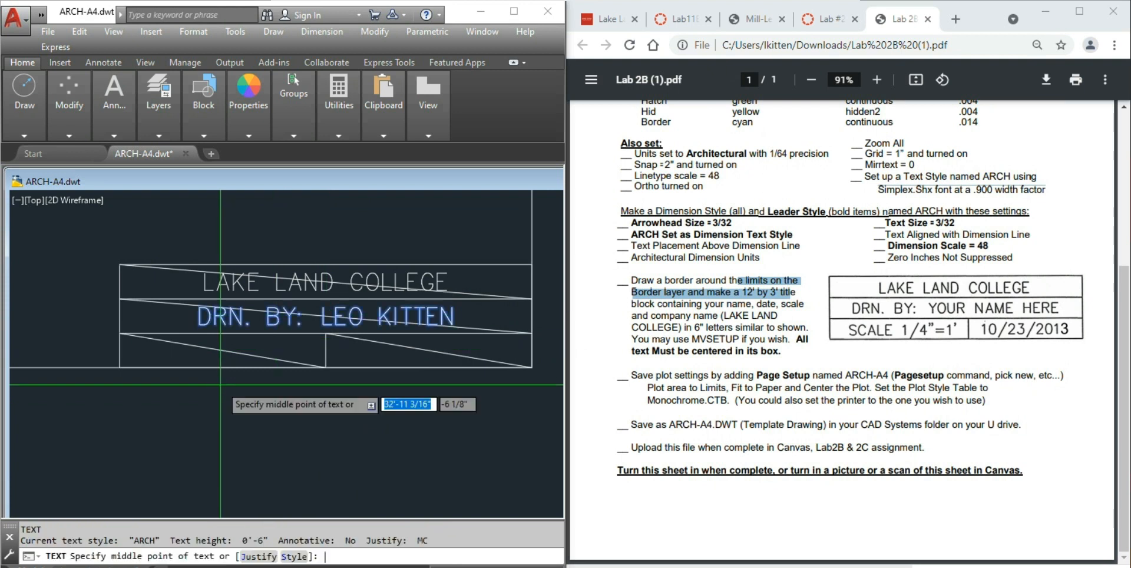
{"action": "left_click", "coordinate": [223, 350]}
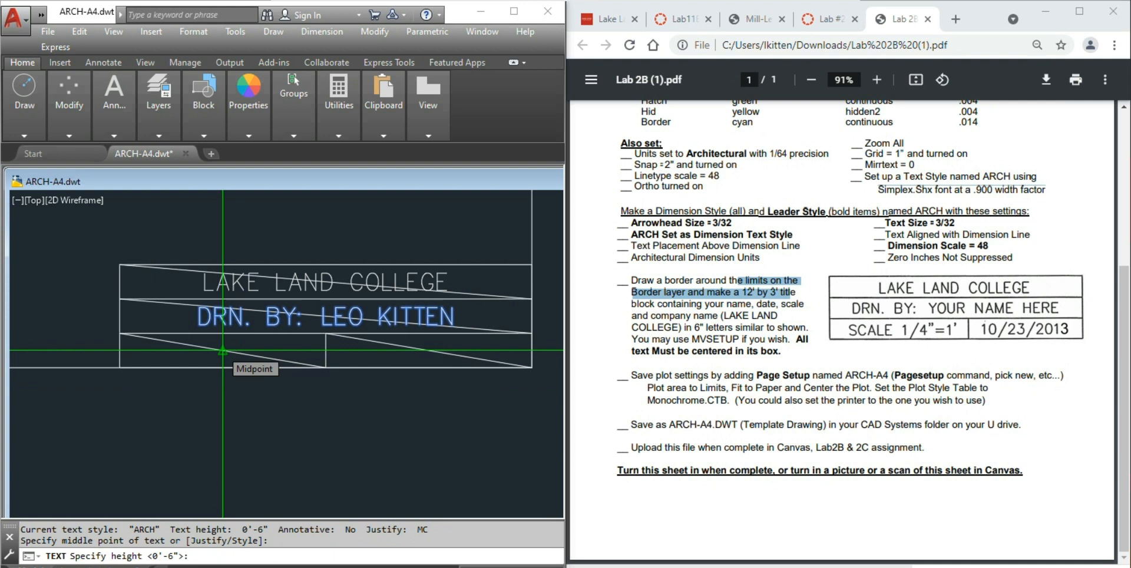
{"action": "key", "text": "Return"}
{"action": "key", "text": "Return"}
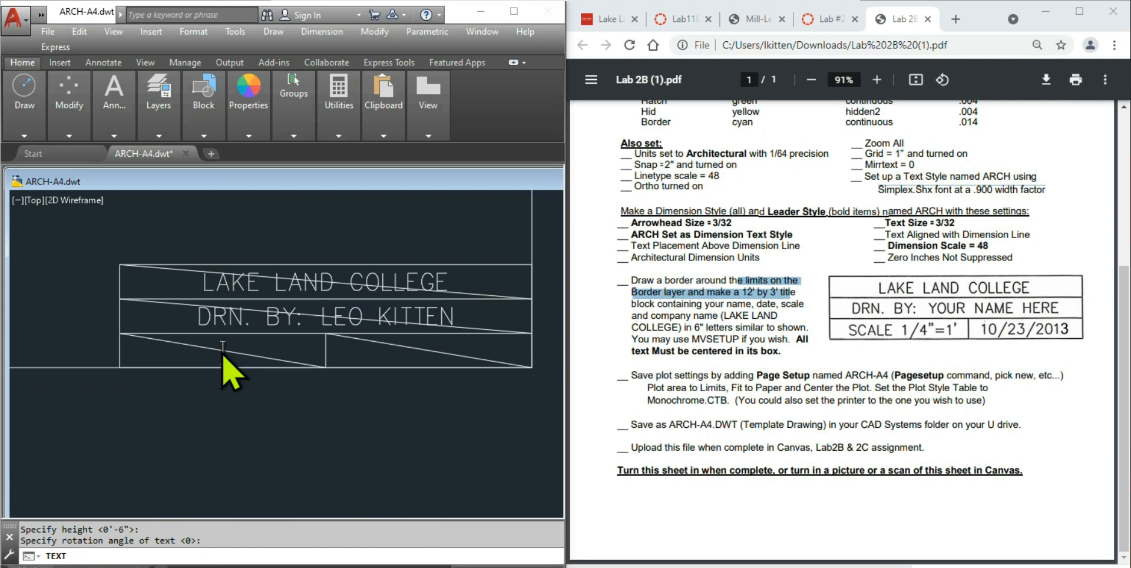
{"action": "type", "text": "SCALE;"}
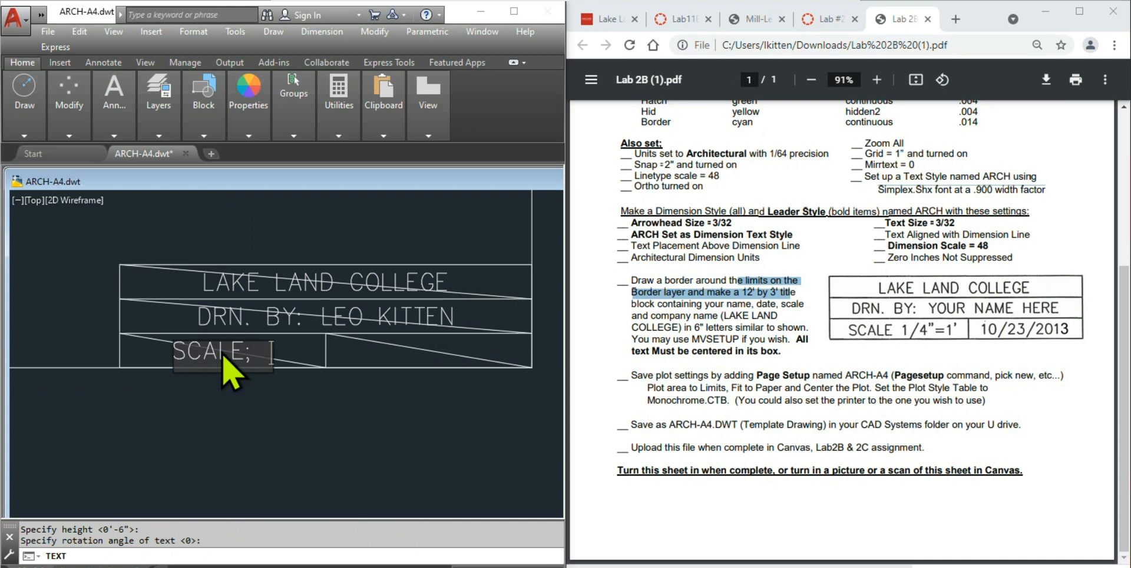
{"action": "key", "text": "BackSpace"}
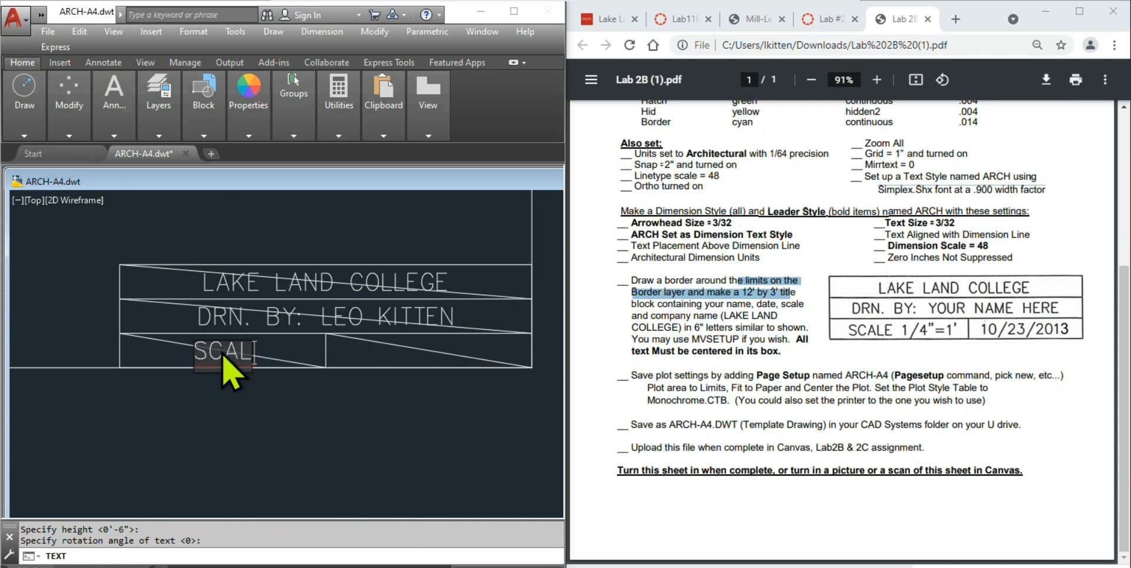
{"action": "type", "text": "E: "}
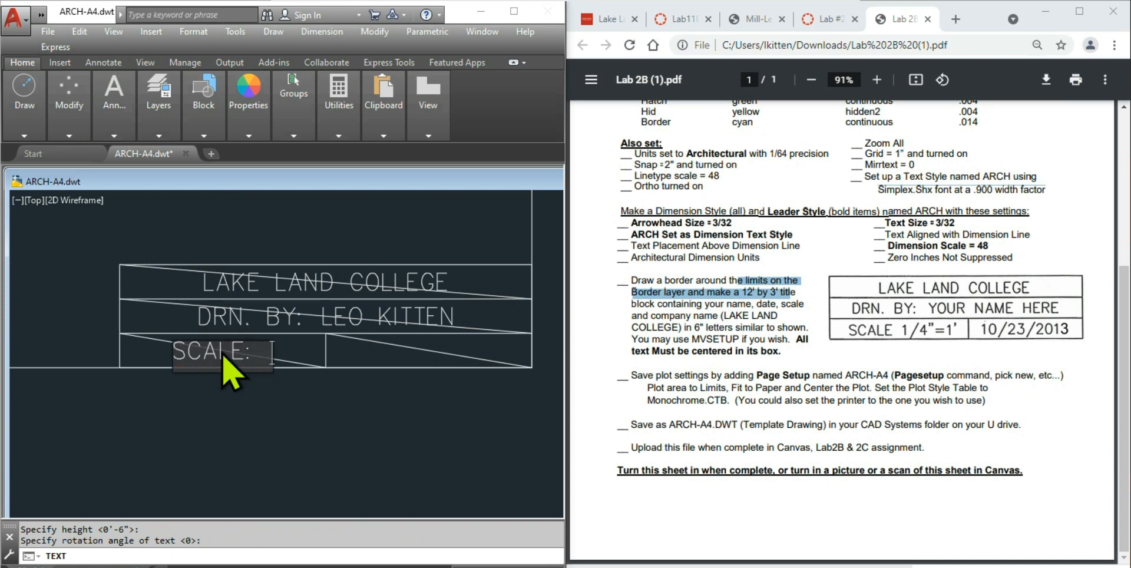
{"action": "type", "text": "1/"}
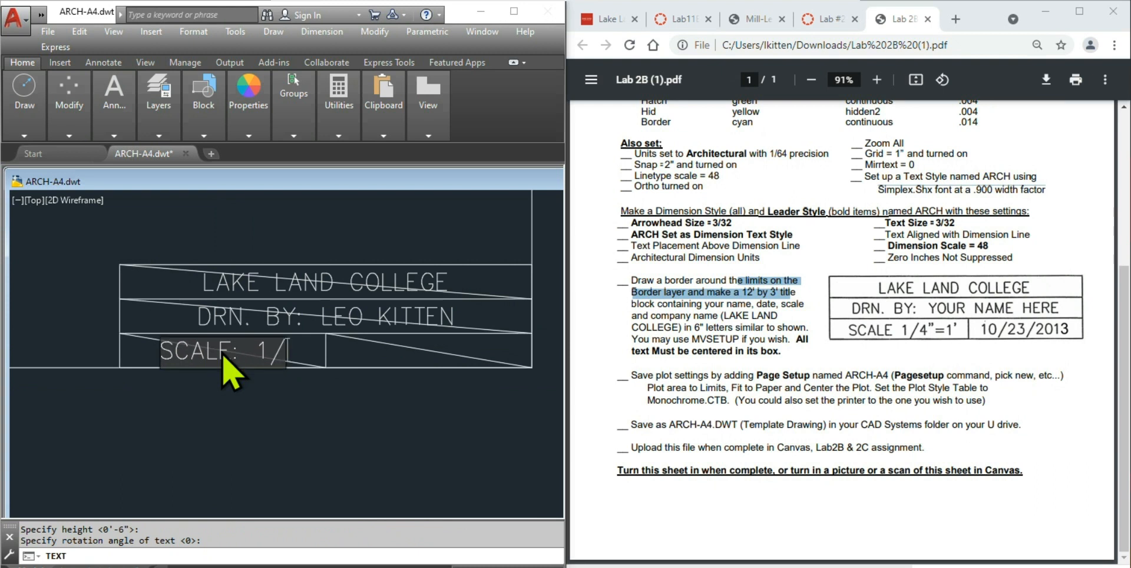
{"action": "type", "text": "4\""}
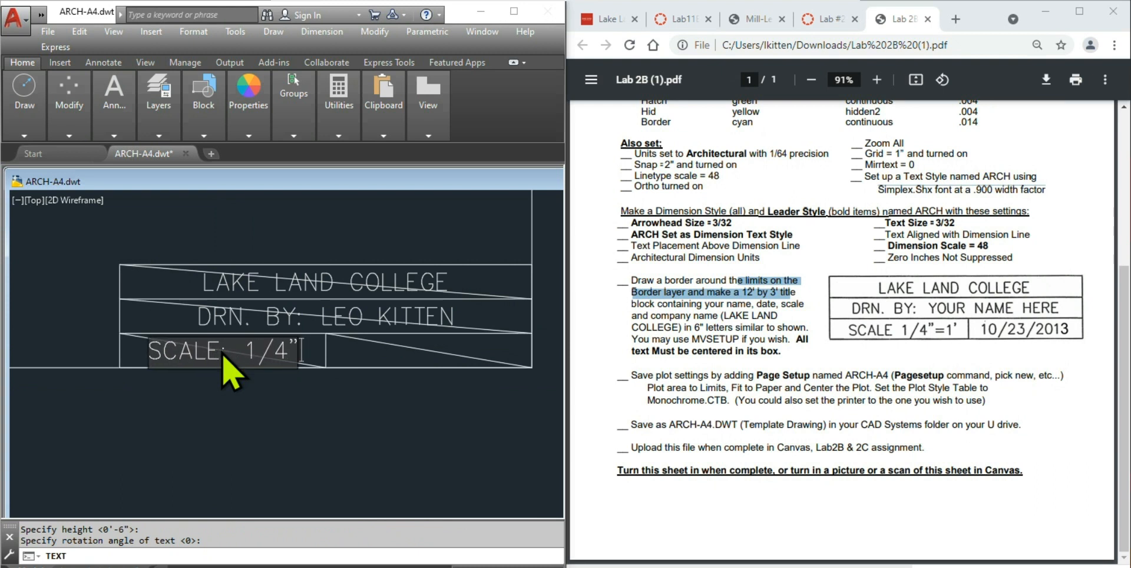
{"action": "type", "text": "=1'"}
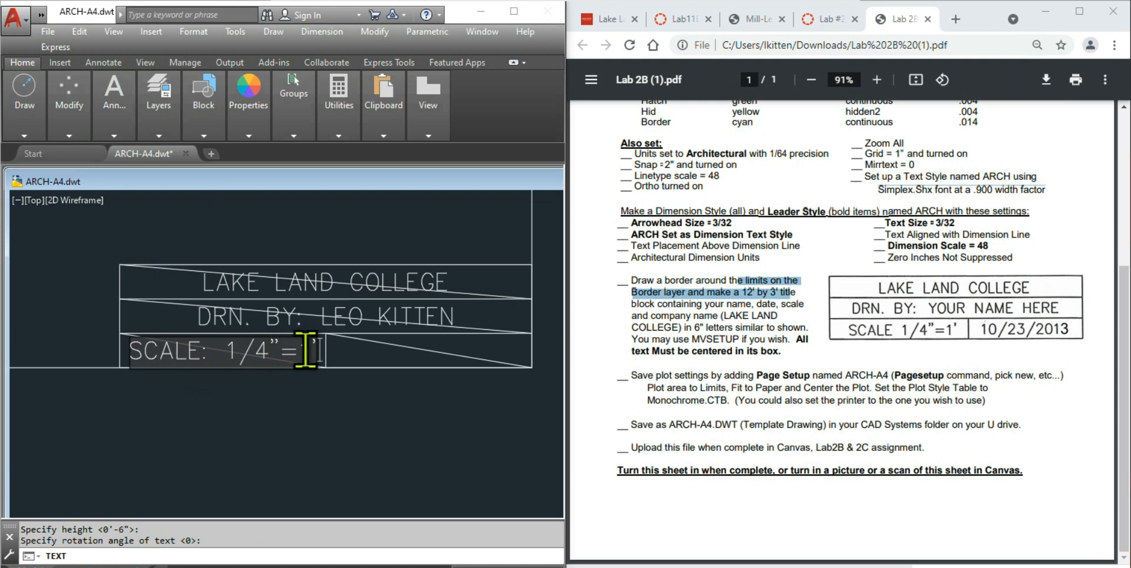
{"action": "key", "text": "Return"}
{"action": "key", "text": "Return"}
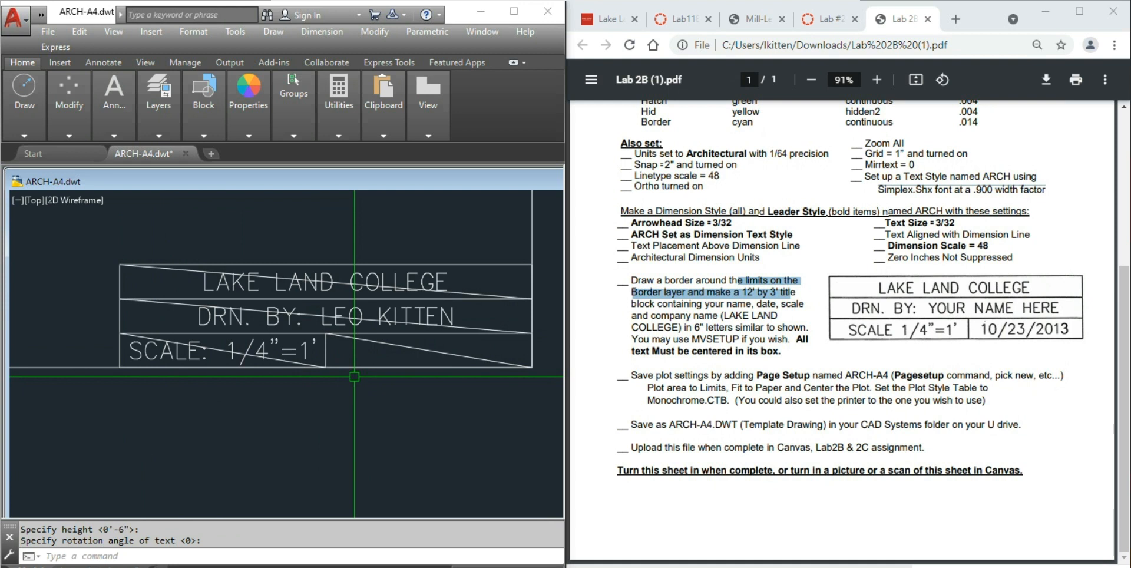
{"action": "key", "text": "Return"}
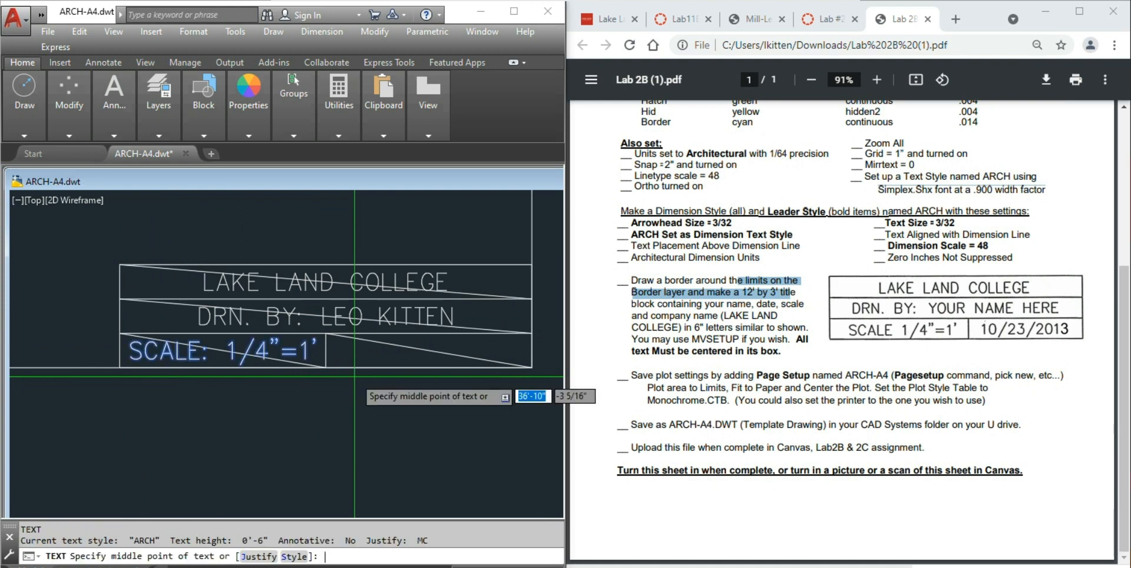
{"action": "left_click", "coordinate": [413, 350]}
{"action": "key", "text": "Return"}
{"action": "key", "text": "Return"}
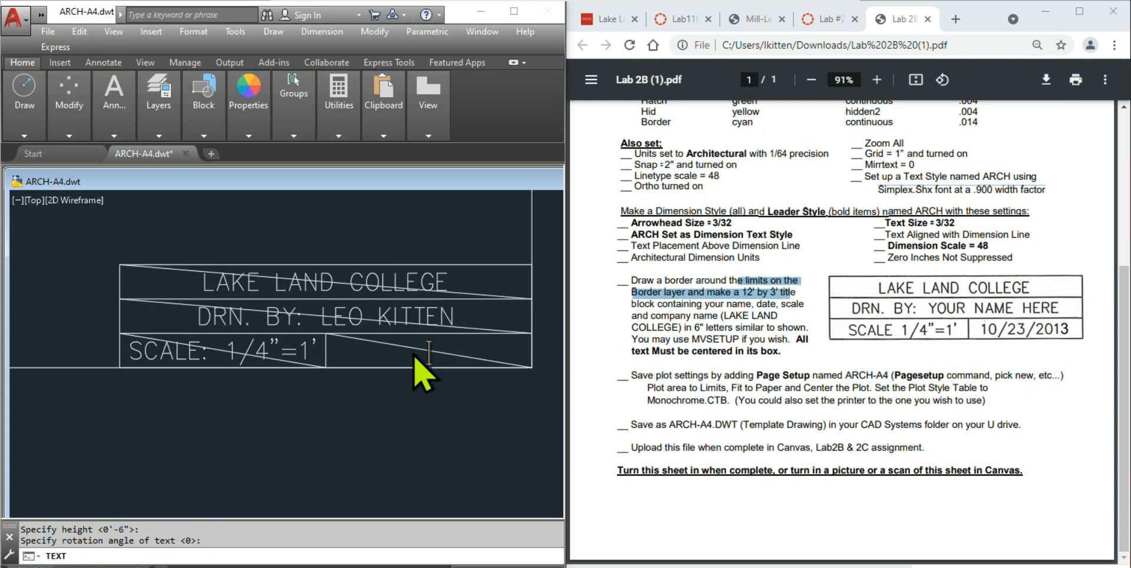
- Enter the date 10/18/21 in the lower-right cell and end the text command
{"action": "type", "text": "10/"}
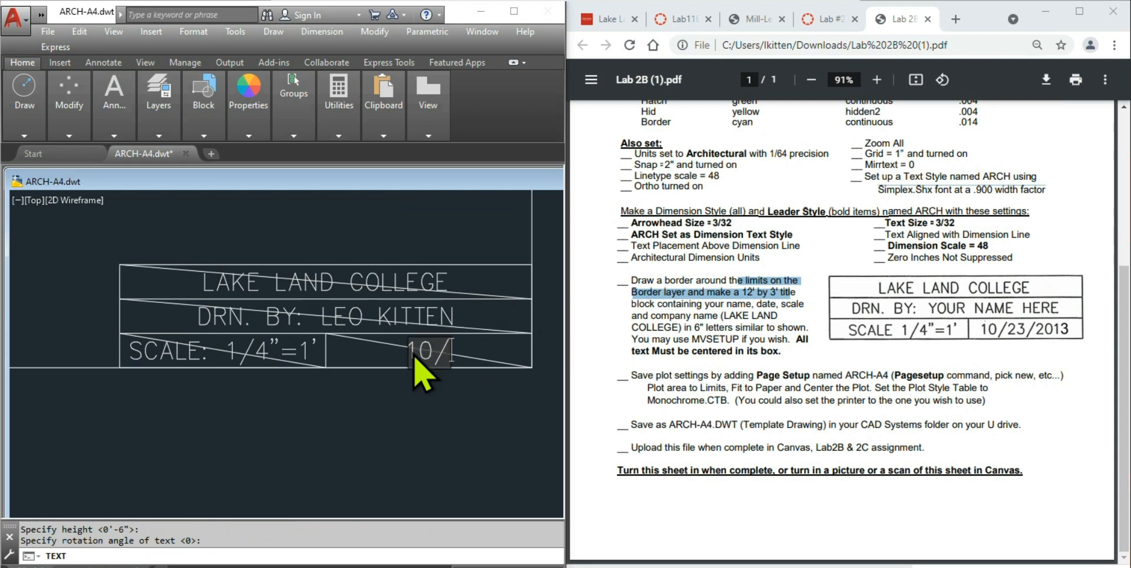
{"action": "type", "text": "18/21"}
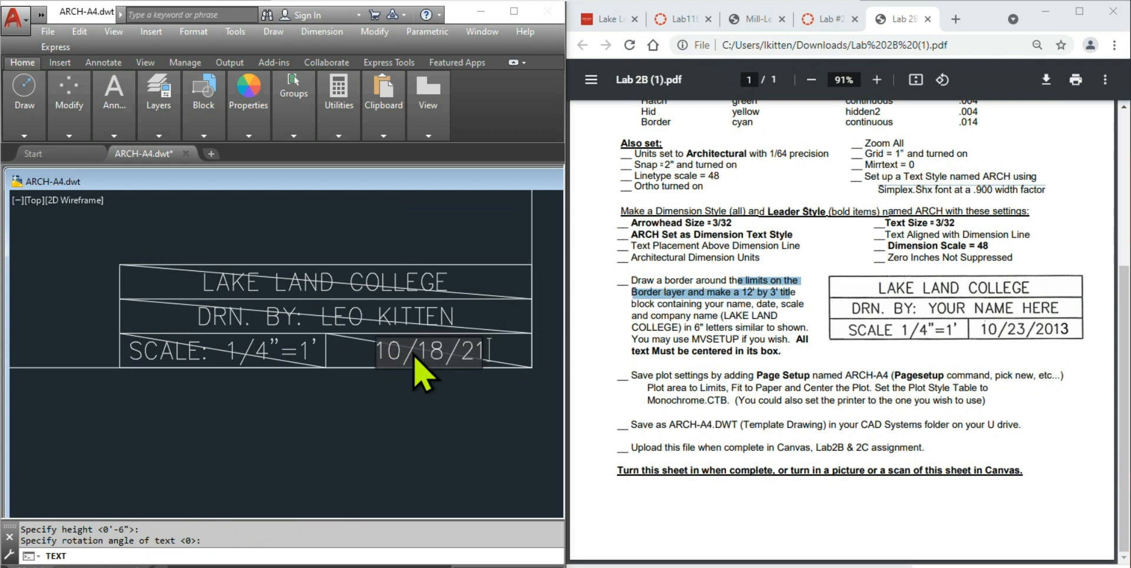
{"action": "key", "text": "Return"}
{"action": "key", "text": "Return"}
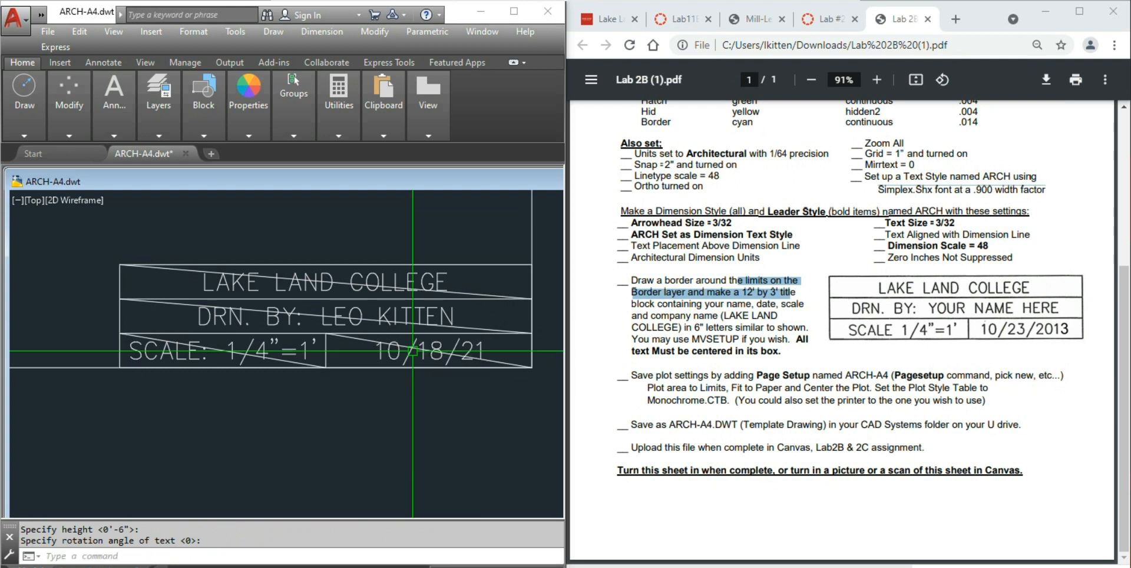
{"action": "key", "text": "Escape"}
{"action": "key", "text": "Escape"}
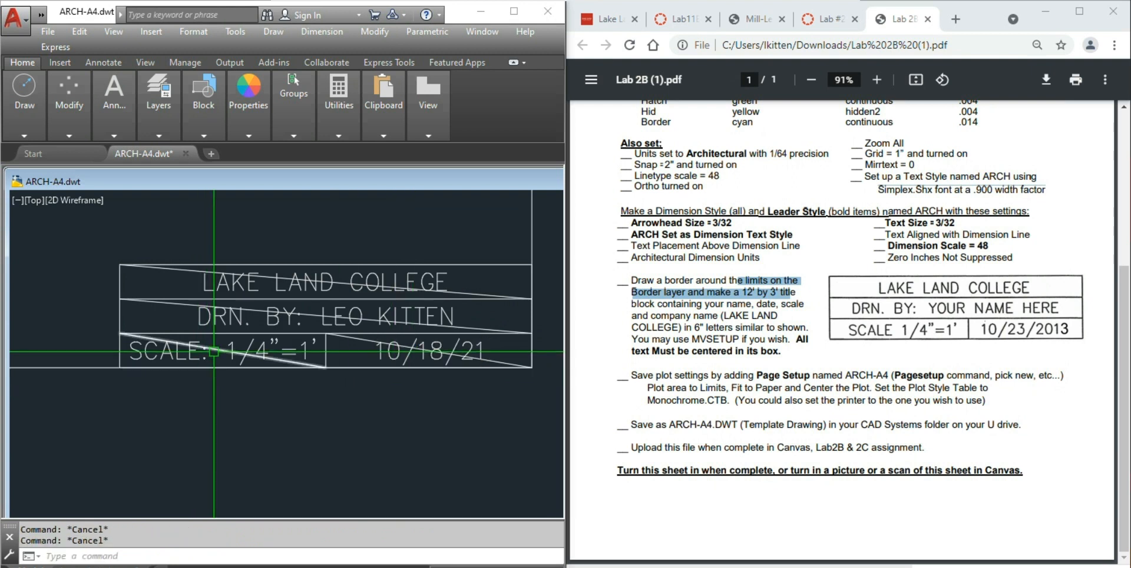
- Erase the four diagonal guide lines from the SCALE, date, DRN and college cells
{"action": "left_click", "coordinate": [216, 350]}
{"action": "key", "text": "Delete"}
{"action": "left_click", "coordinate": [354, 341]}
{"action": "key", "text": "Delete"}
{"action": "left_click", "coordinate": [465, 328]}
{"action": "key", "text": "Delete"}
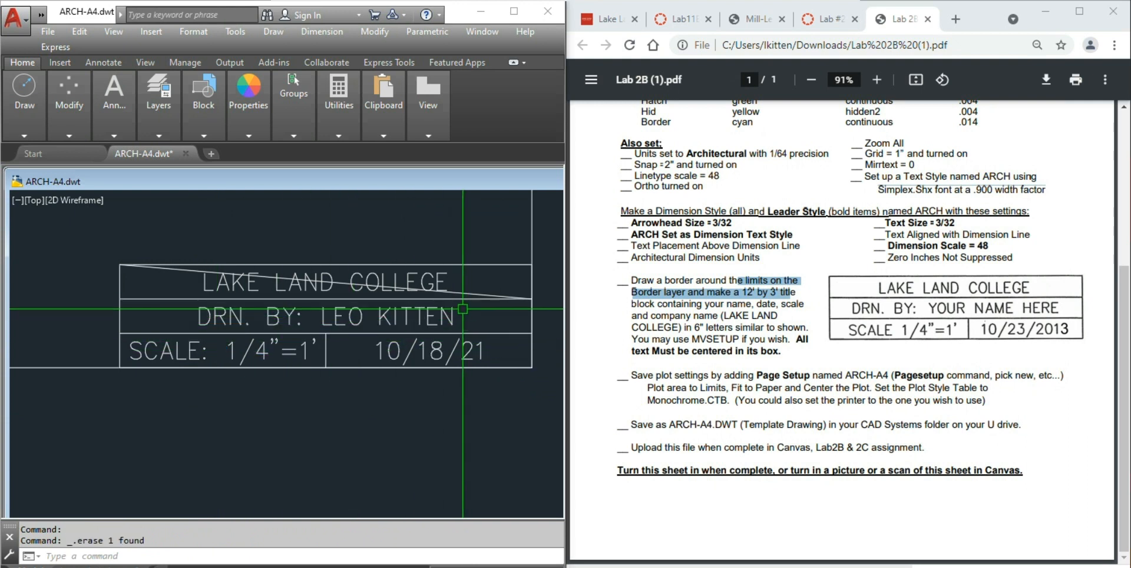
{"action": "left_click", "coordinate": [466, 294]}
{"action": "key", "text": "Delete"}
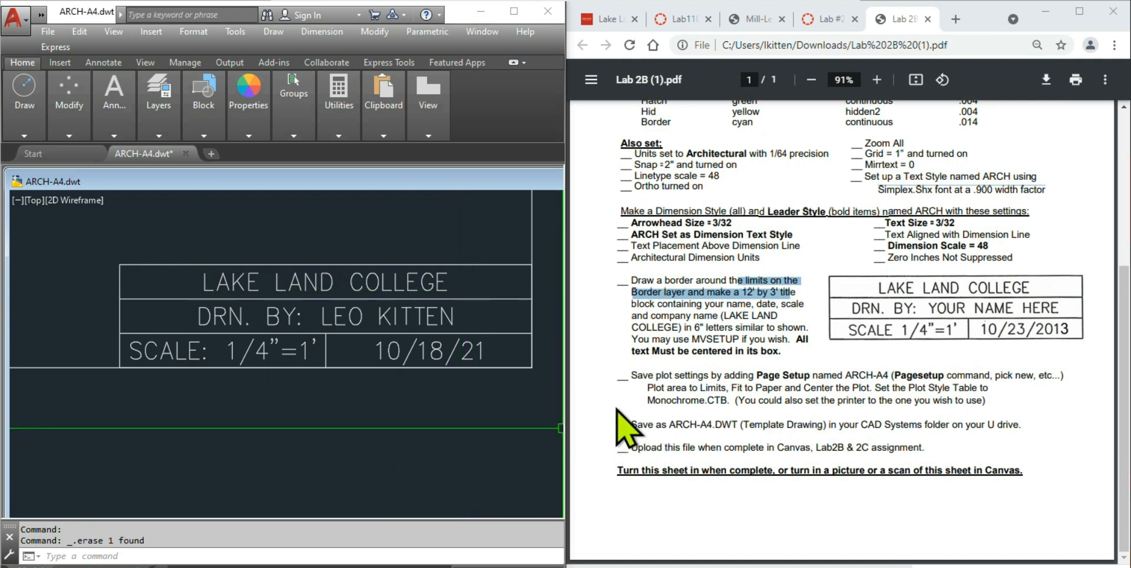
- Save the ARCH-A4 template from the File menu
{"action": "mouse_move", "coordinate": [63, 99]}
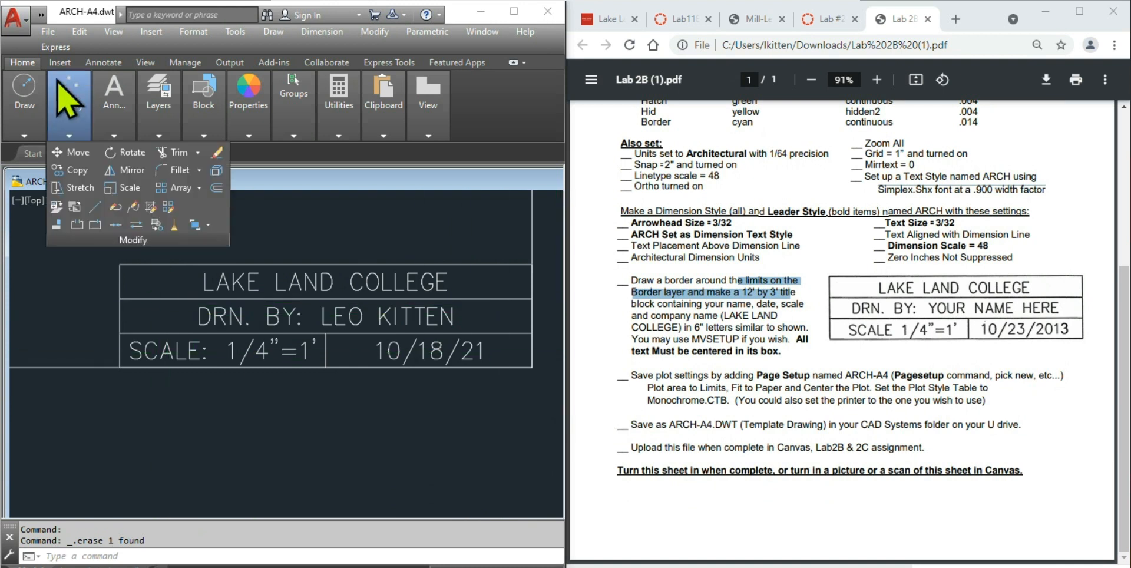
{"action": "left_click", "coordinate": [47, 31]}
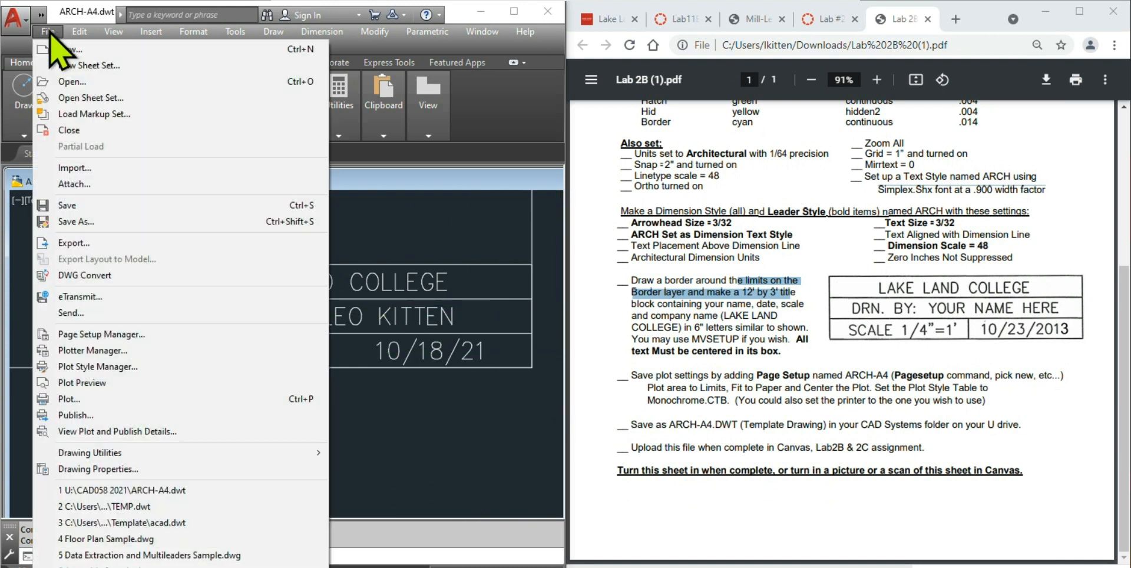
{"action": "left_click", "coordinate": [73, 206]}
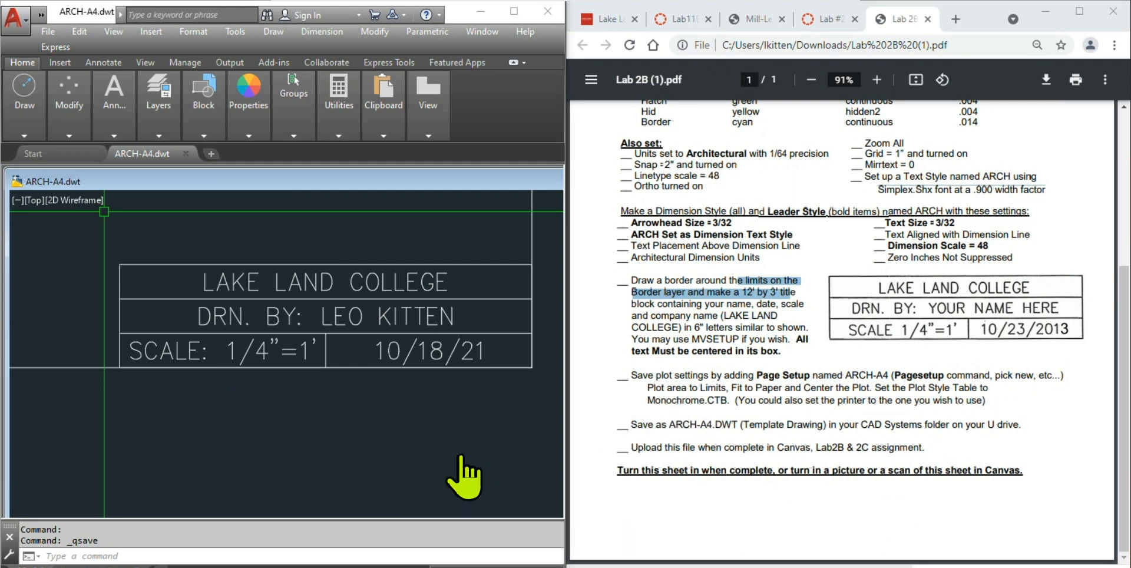
{"action": "left_click", "coordinate": [159, 556]}
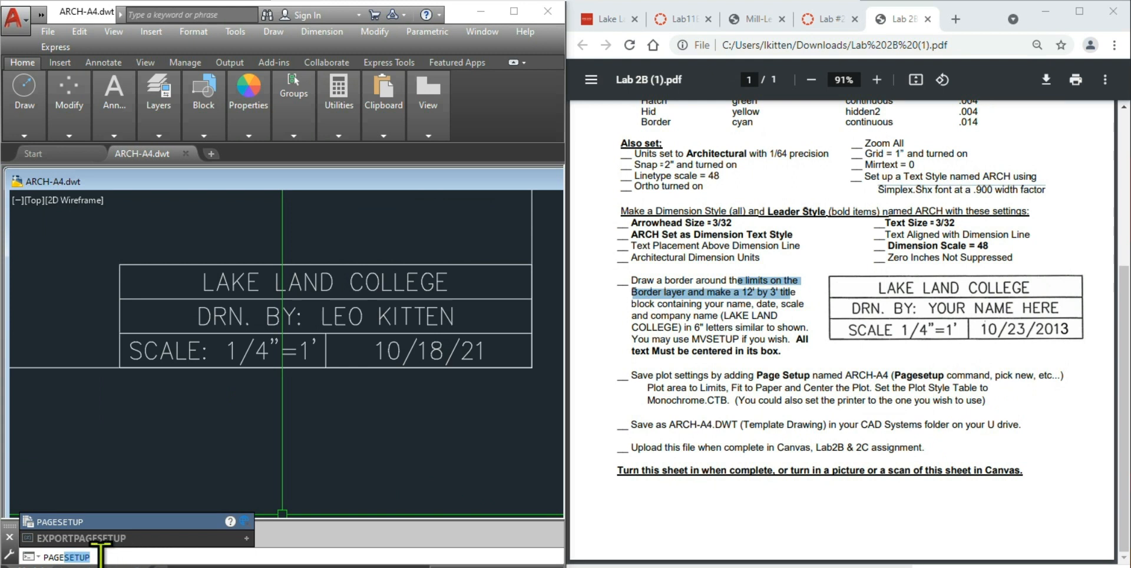
- Create a new page setup named ARCH-A4 with PAGESETUP
{"action": "left_click", "coordinate": [75, 522]}
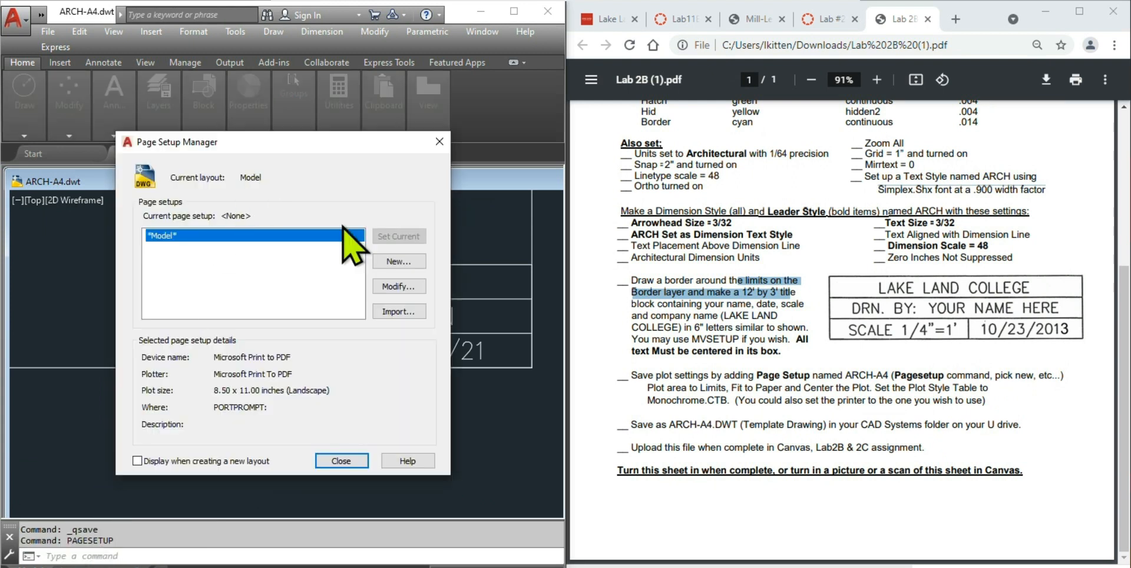
{"action": "left_click", "coordinate": [390, 262]}
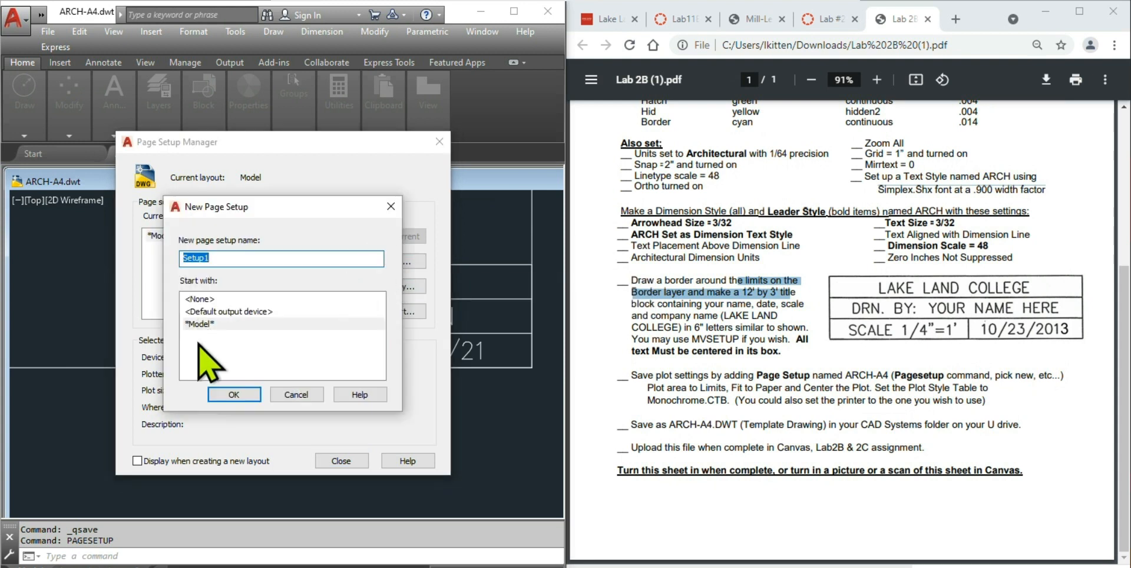
{"action": "type", "text": "ARCH-A4"}
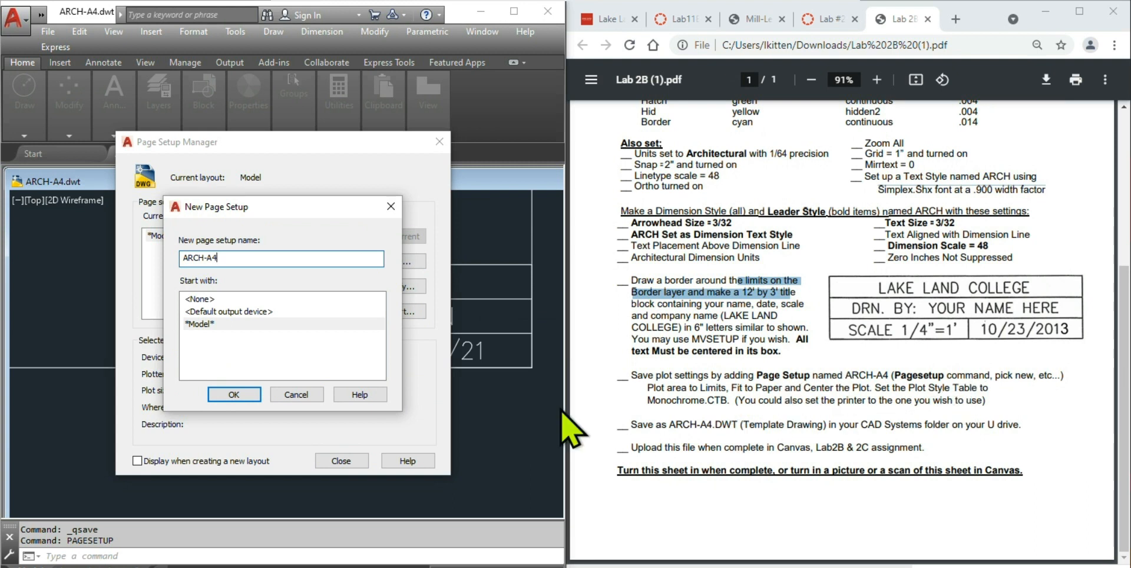
{"action": "left_click", "coordinate": [237, 394]}
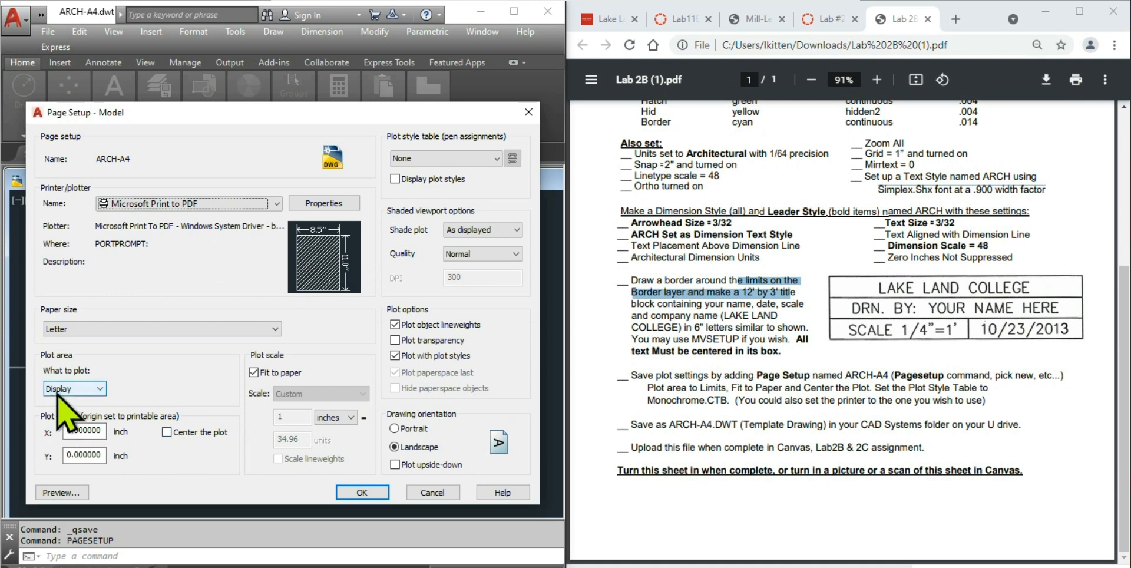
- Set ARCH-A4 to plot Limits with monochrome.ctb for all layouts, and accept
{"action": "left_click", "coordinate": [86, 389]}
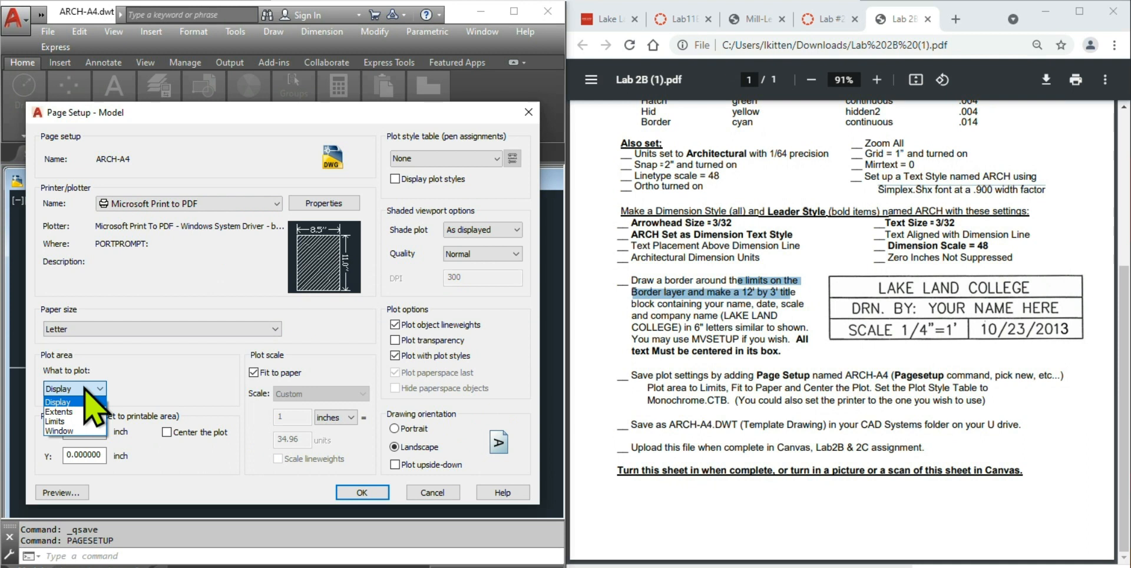
{"action": "left_click", "coordinate": [59, 421]}
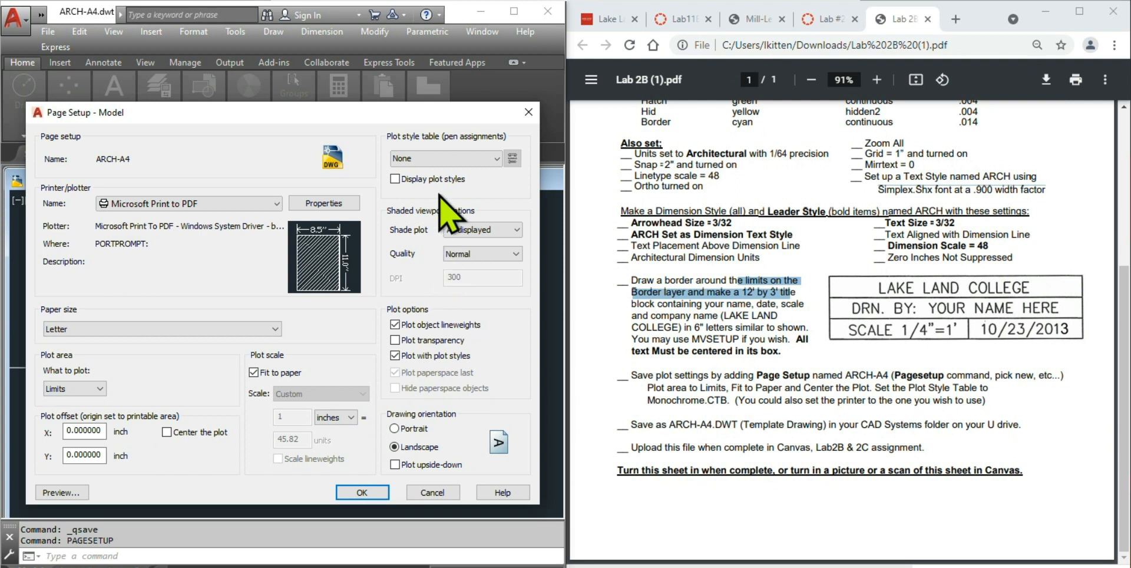
{"action": "left_click", "coordinate": [496, 158]}
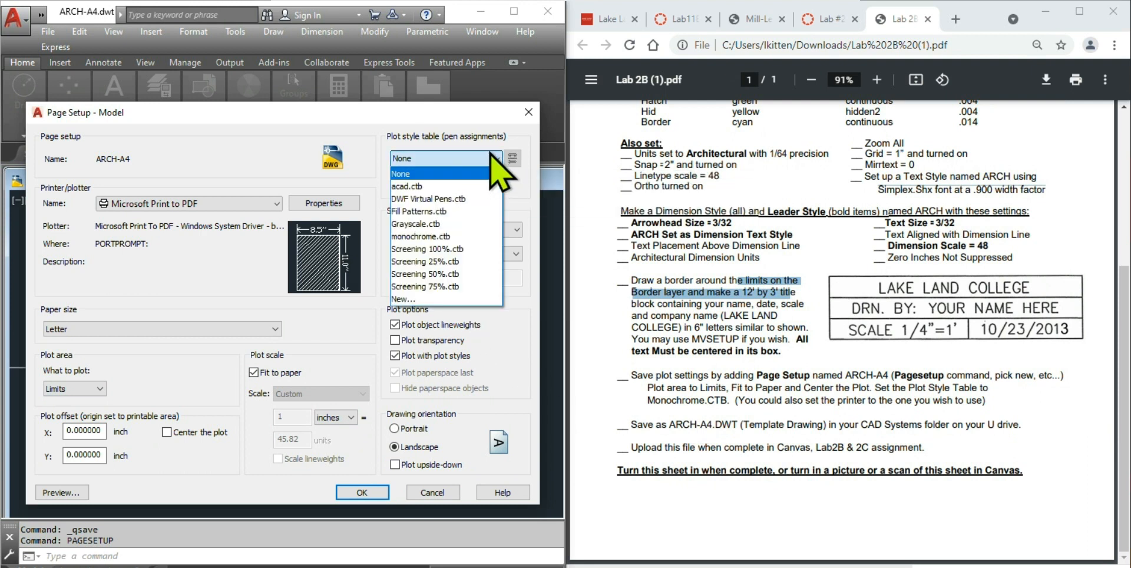
{"action": "left_click", "coordinate": [434, 238]}
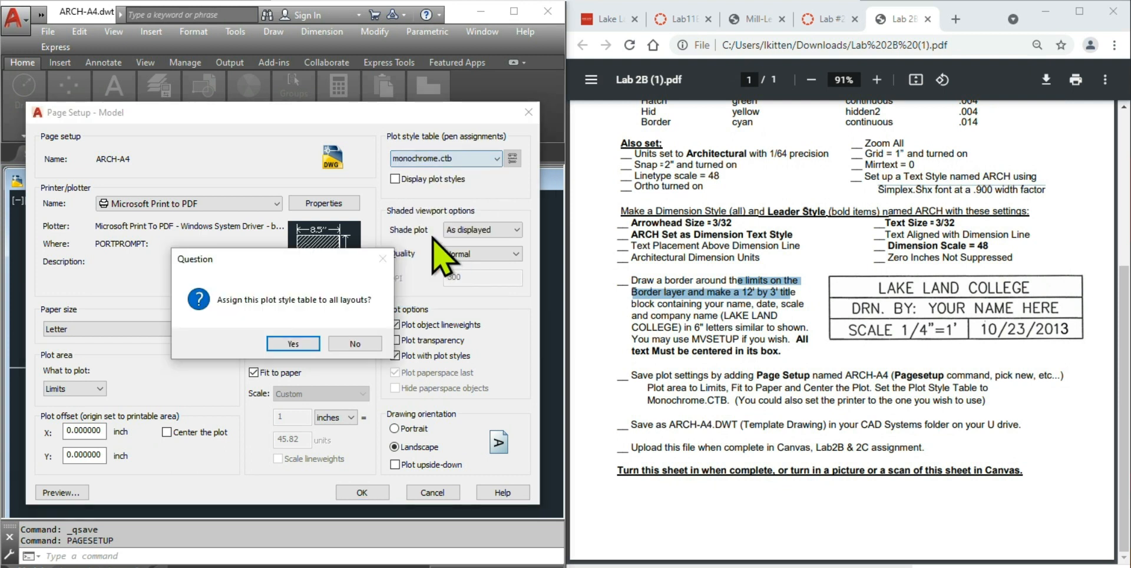
{"action": "left_click", "coordinate": [289, 344]}
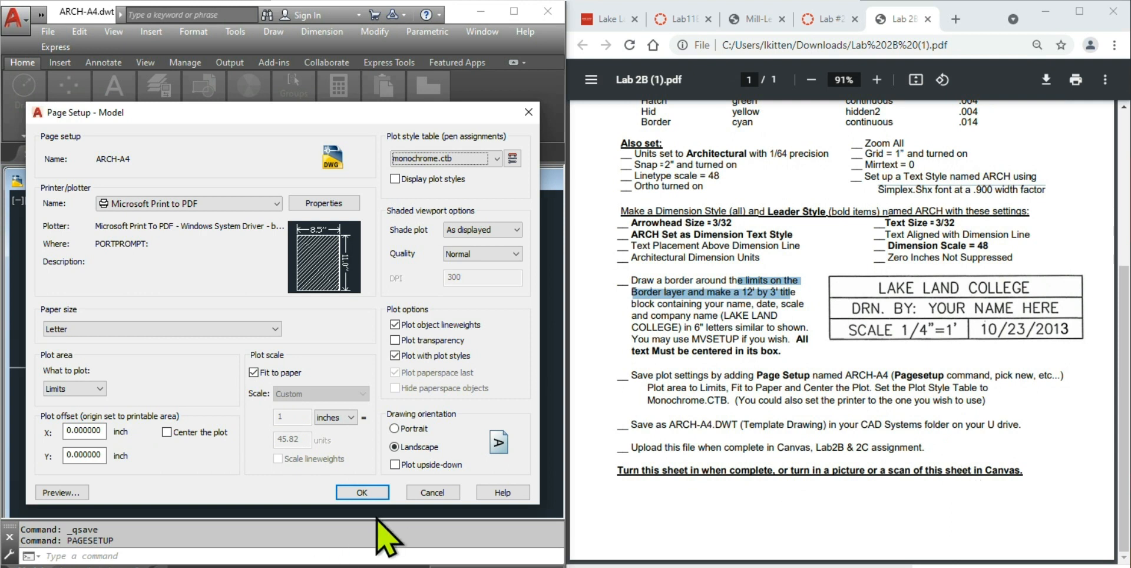
{"action": "left_click", "coordinate": [361, 492]}
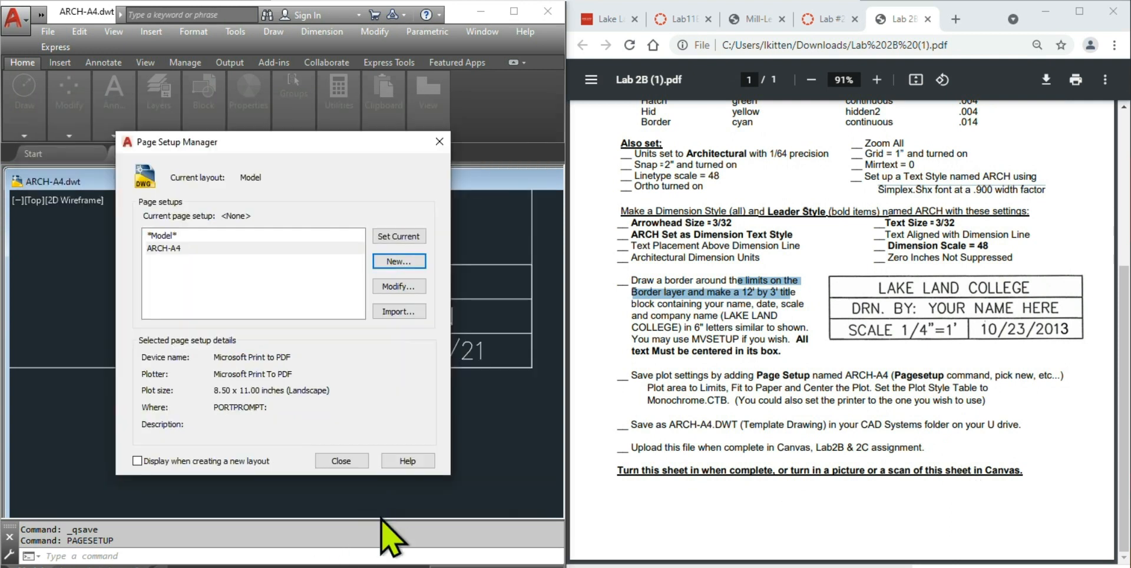
- Close the Page Setup Manager, zoom out, and re-save ARCH-A4.dwt
{"action": "left_click", "coordinate": [334, 465]}
{"action": "scroll", "coordinate": [433, 441], "scroll_direction": "down", "scroll_amount": 9}
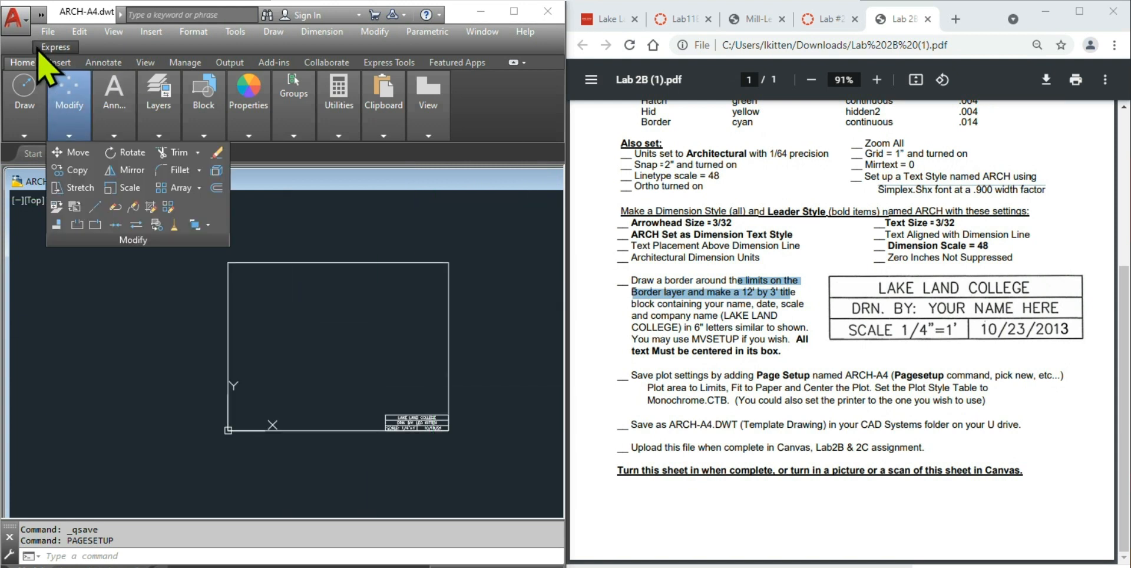
{"action": "left_click", "coordinate": [47, 31]}
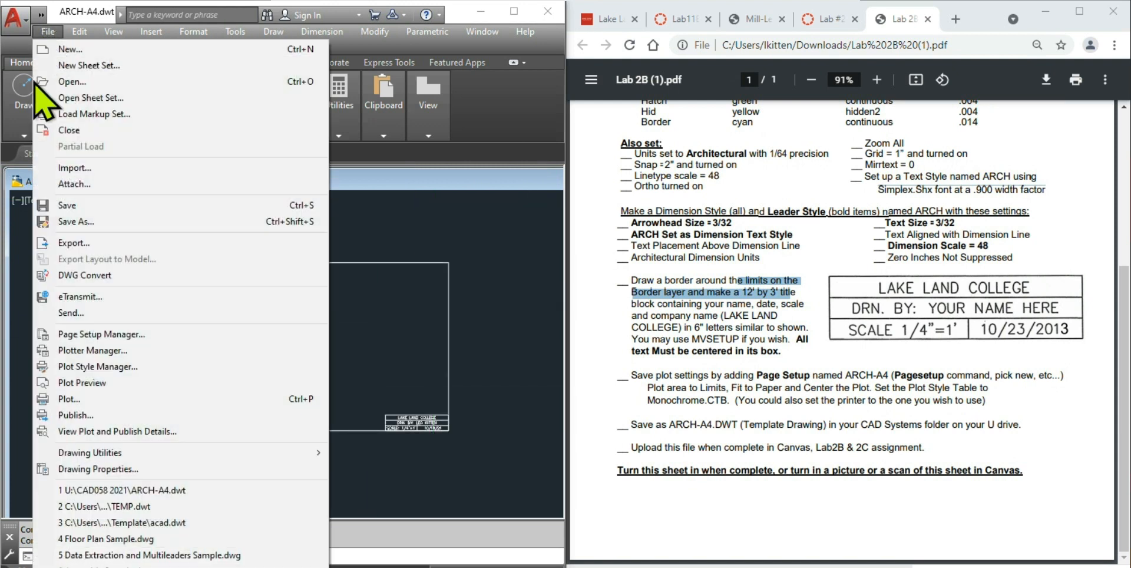
{"action": "left_click", "coordinate": [70, 206]}
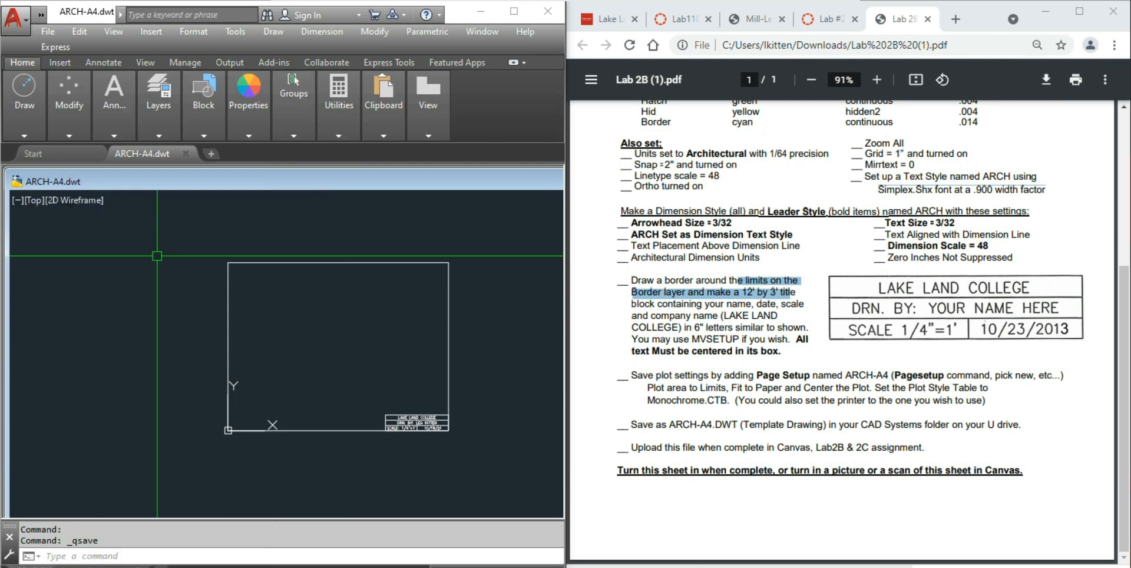